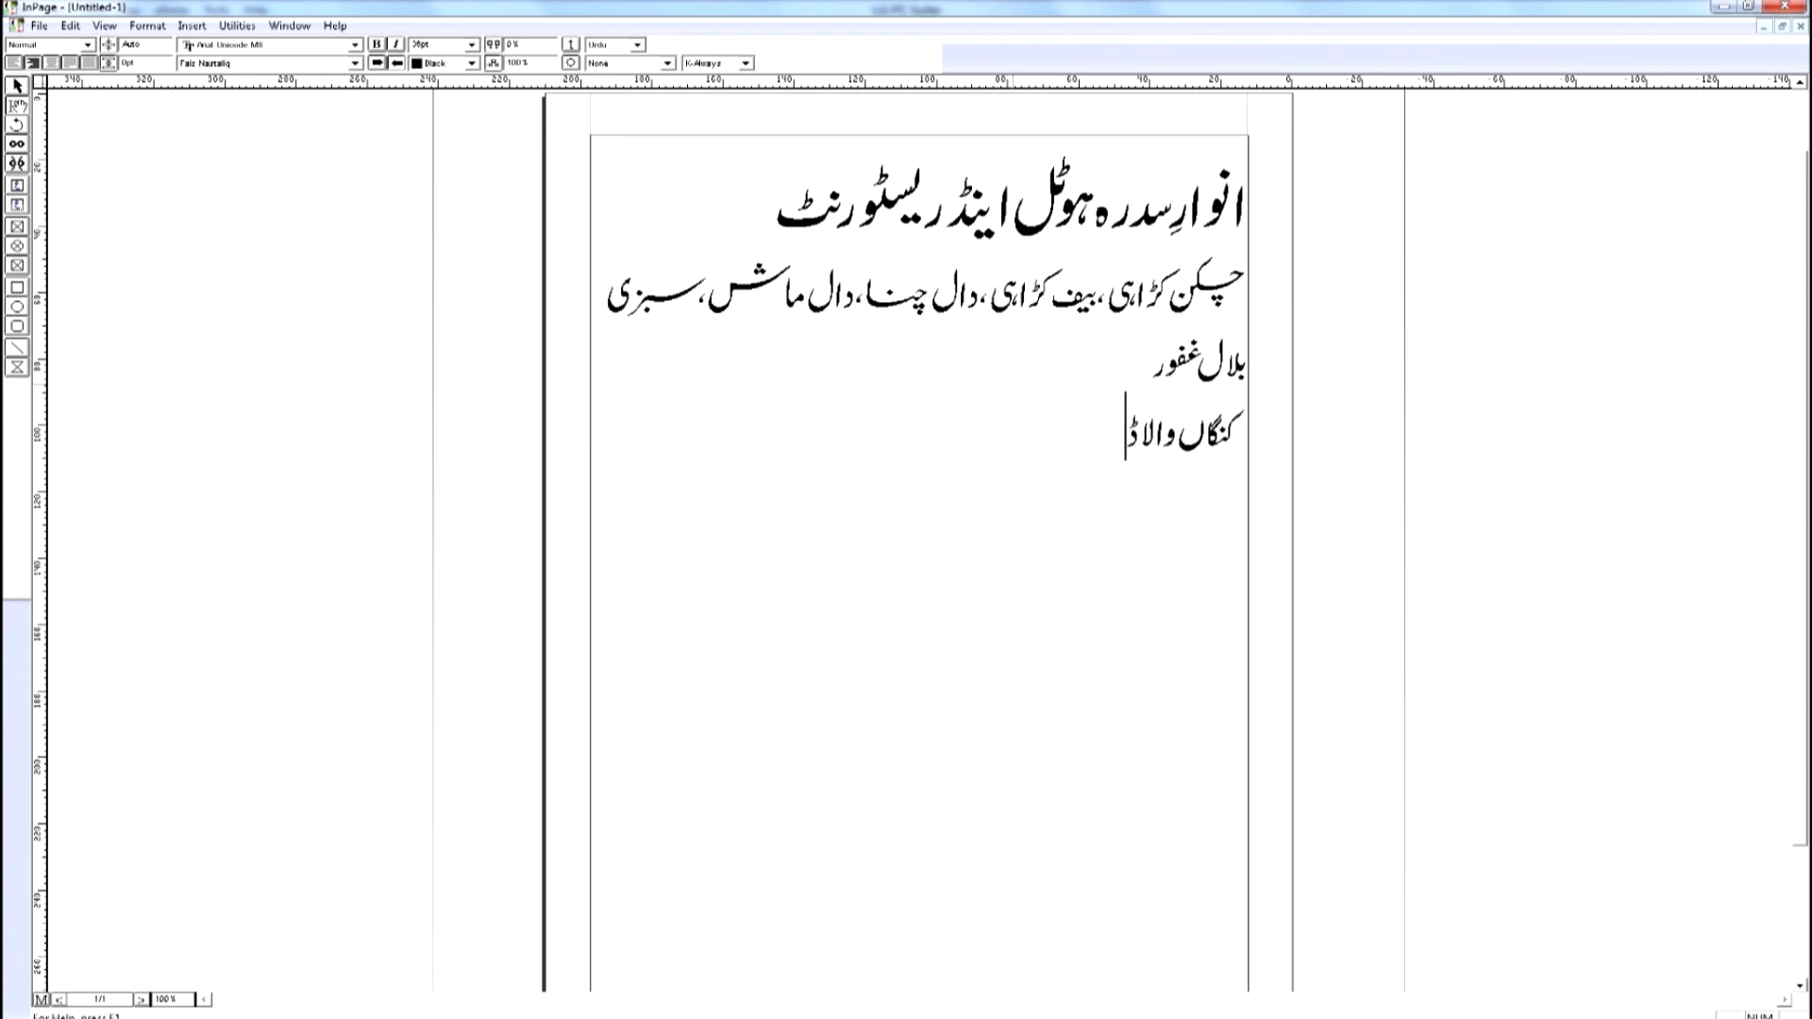
Finish typing the address line below the owner's name.
text(رہ،خو)
key(BackSpace)
key(BackSpace)
text(پوررو)
text(ر)
Export the page as an EPS picture named 1 into a new Desktop folder called Design.
click(39, 27)
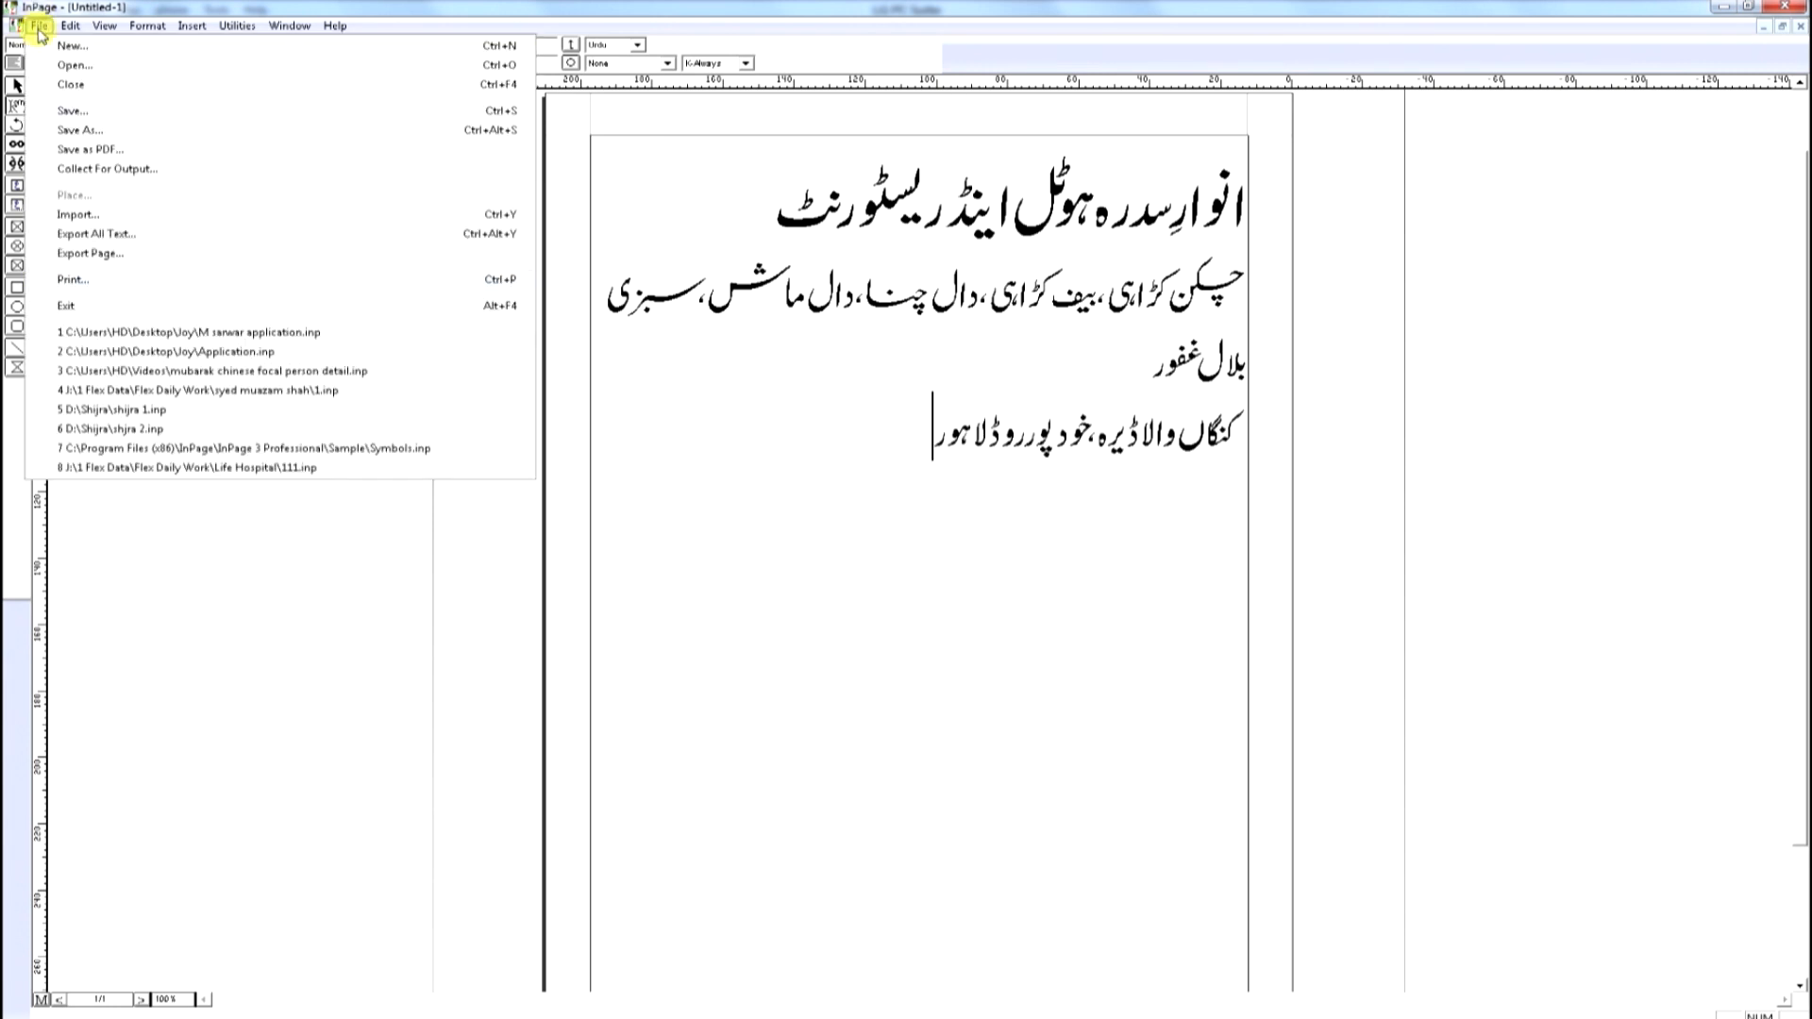
click(83, 252)
click(1089, 446)
click(908, 622)
click(857, 636)
click(1002, 419)
click(1002, 418)
click(1001, 419)
click(1001, 418)
click(1024, 418)
text(Design)
double_click(831, 556)
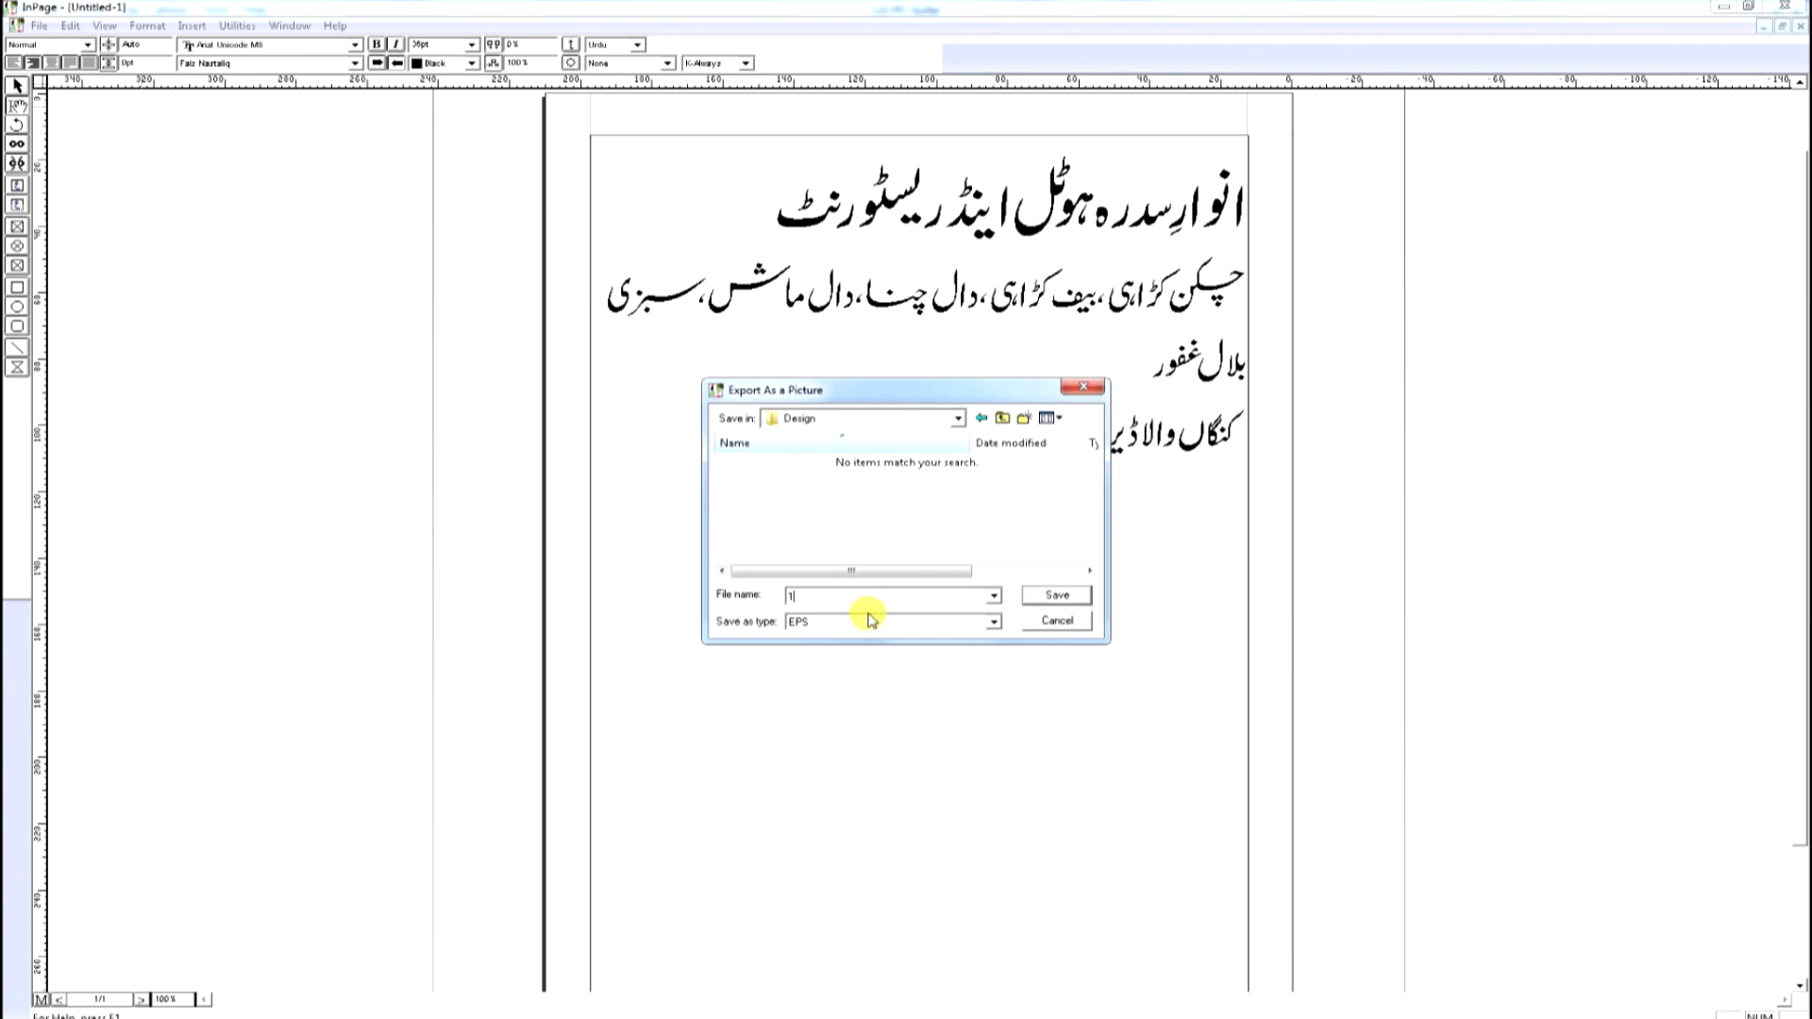
click(1057, 595)
click(1057, 546)
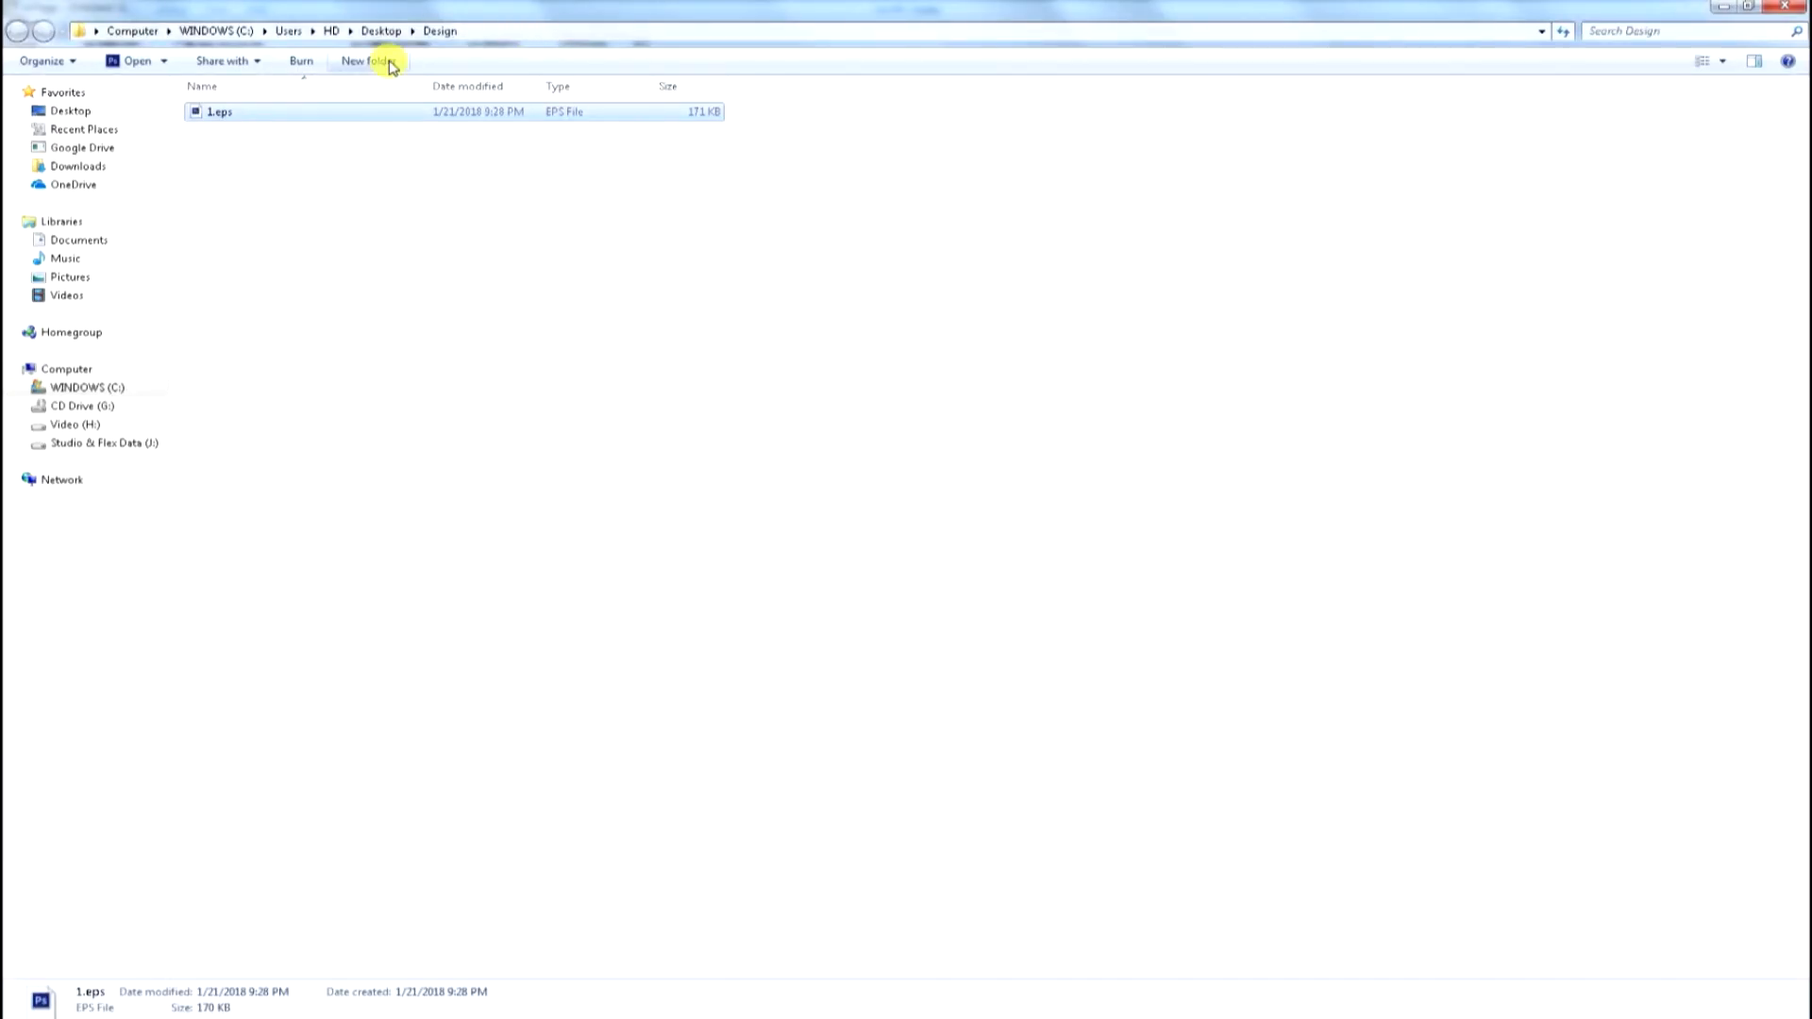
Switch to Photoshop, open 1.eps and rasterize it with the default settings.
click(696, 1012)
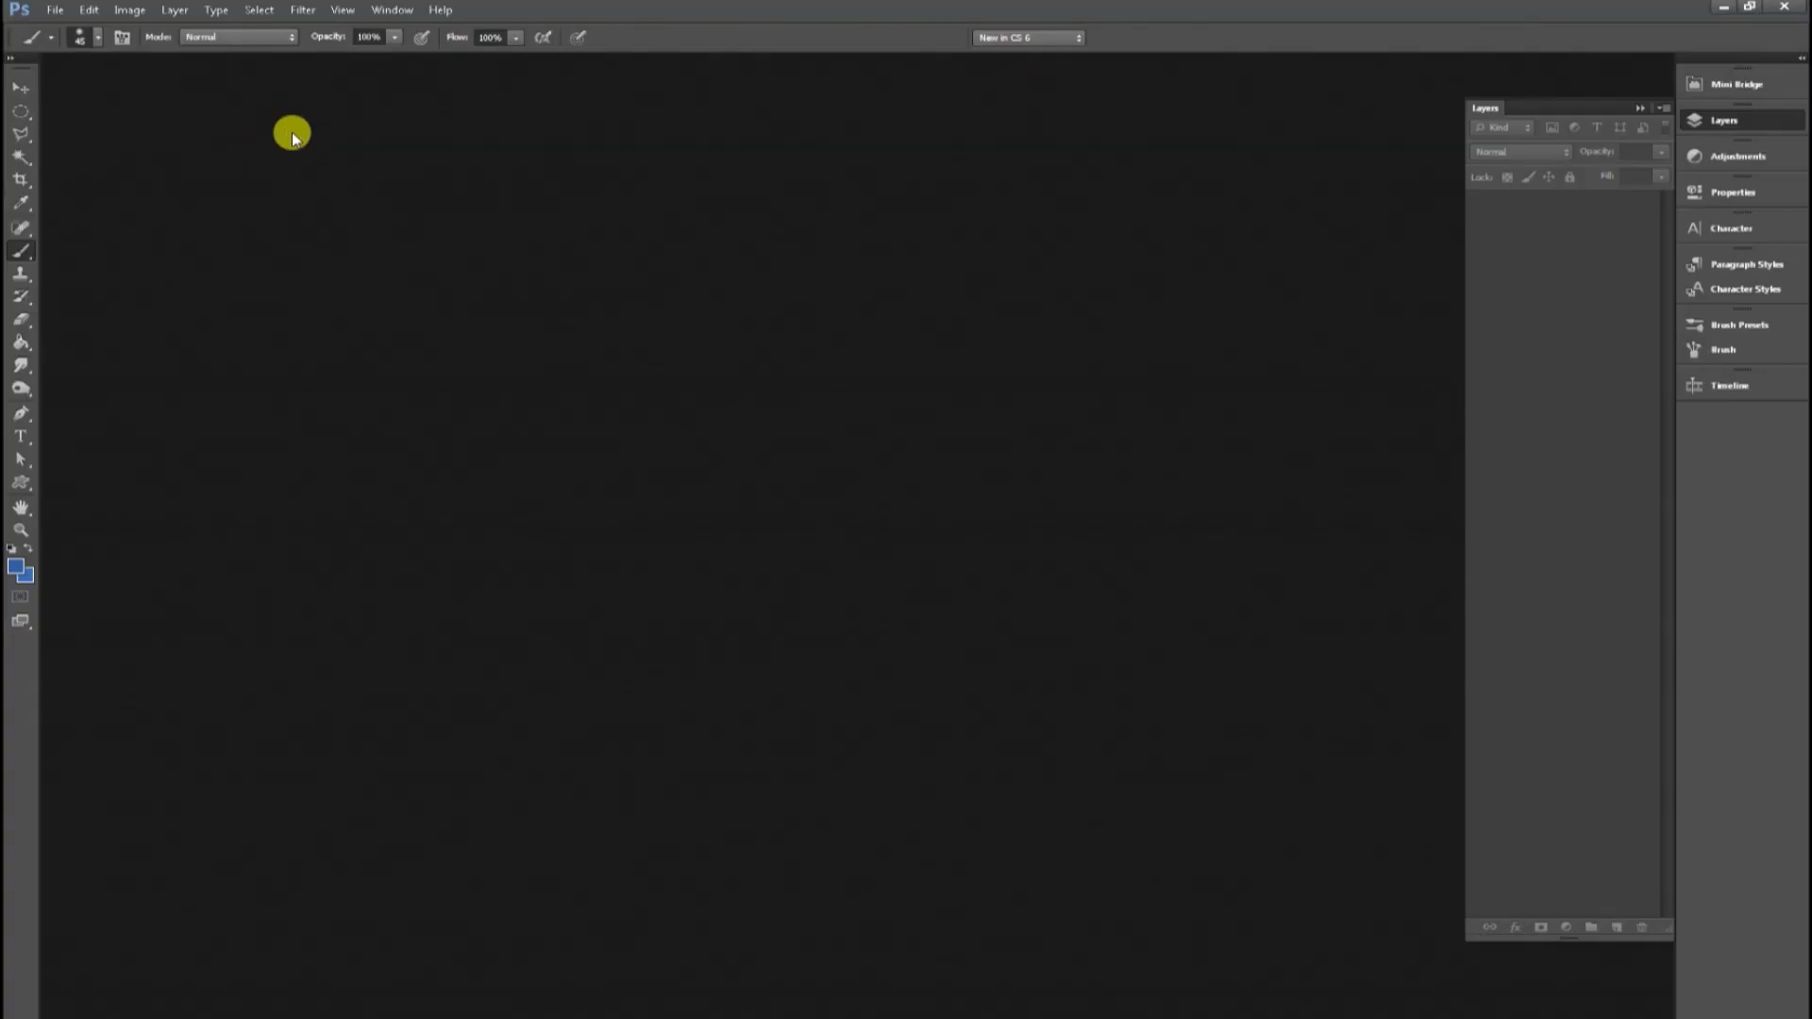
drag(293, 139, 661, 396)
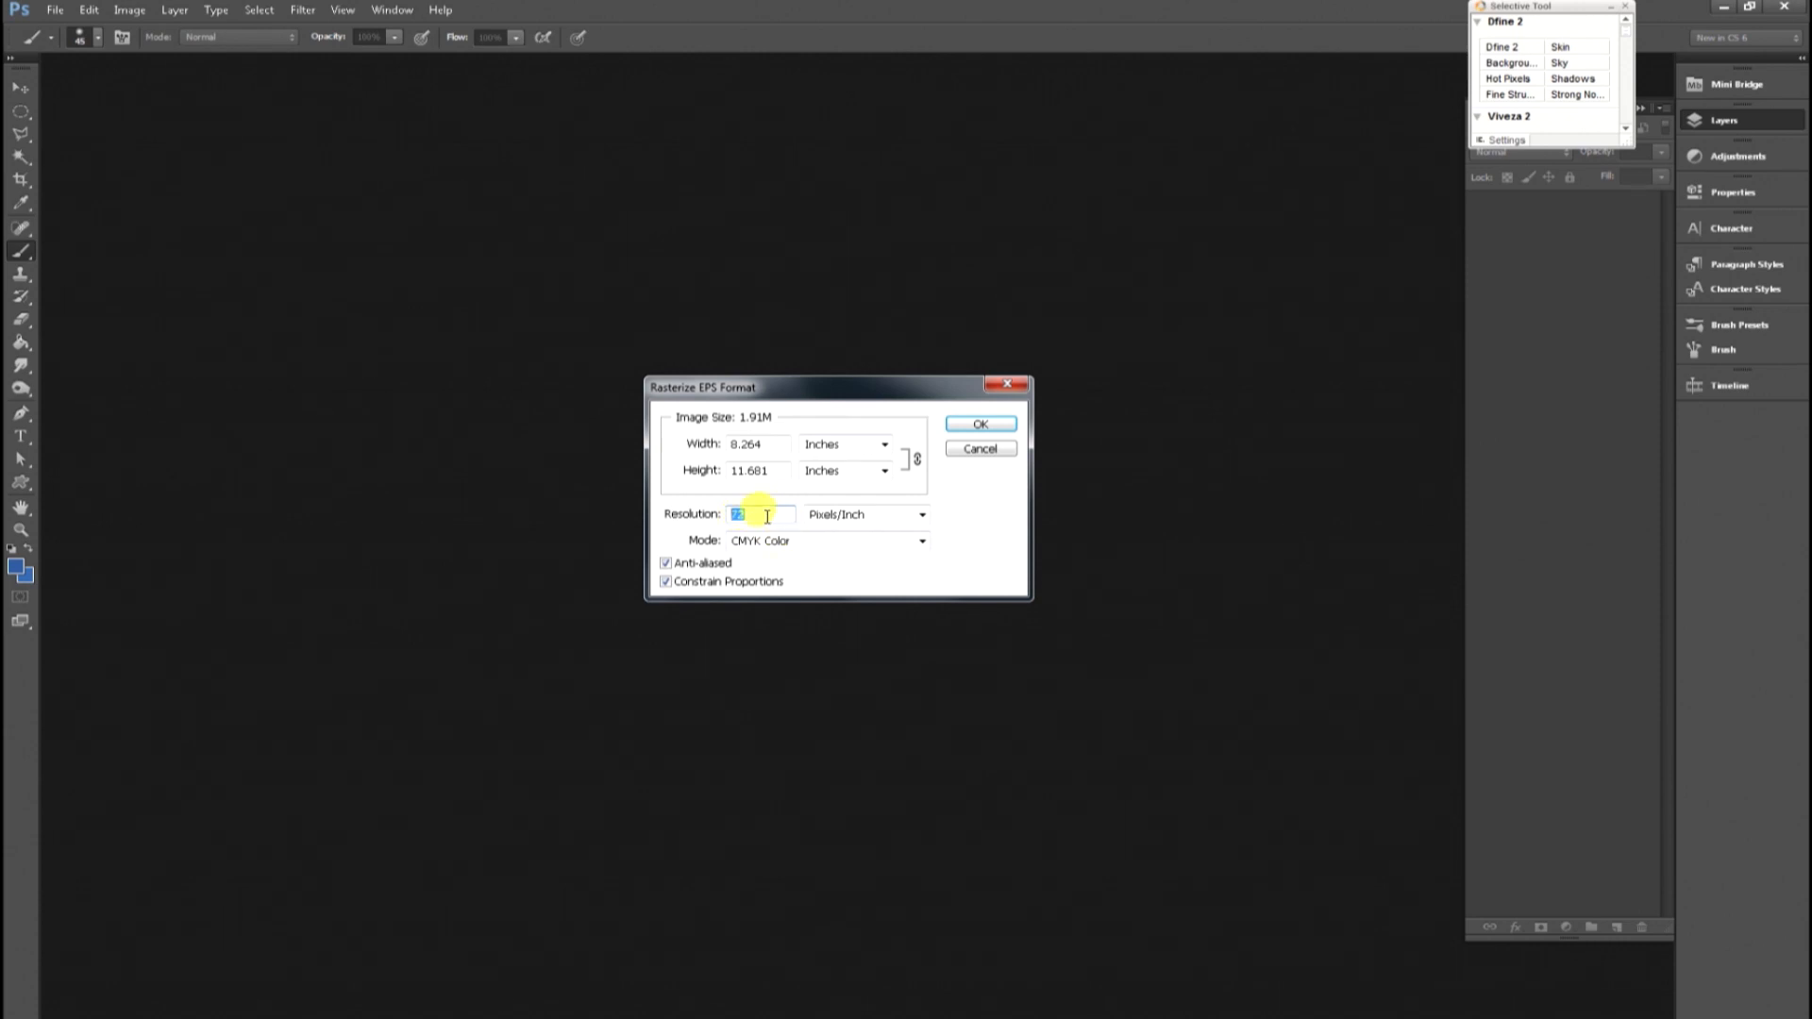
key(Return)
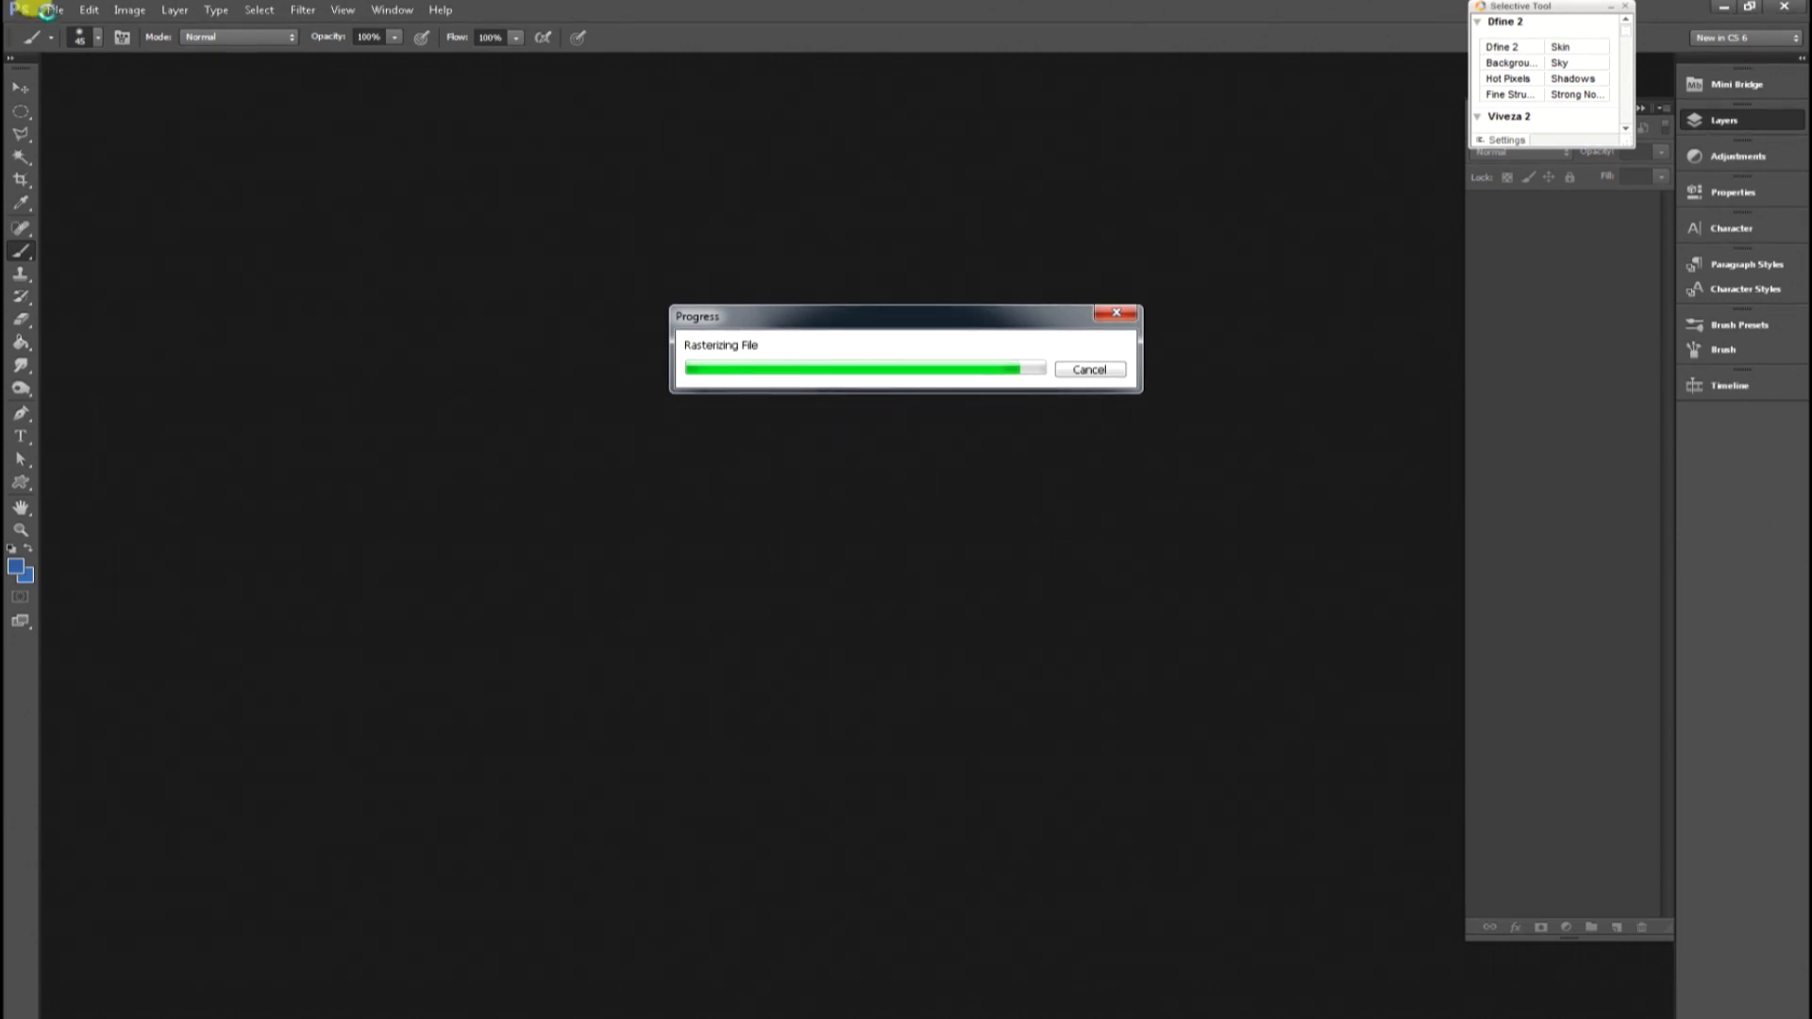
Create a new 84 × 48 inch document at 80 pixels/inch in CMYK colour.
click(54, 12)
click(71, 27)
click(944, 610)
click(919, 639)
drag(838, 610, 735, 615)
text(80)
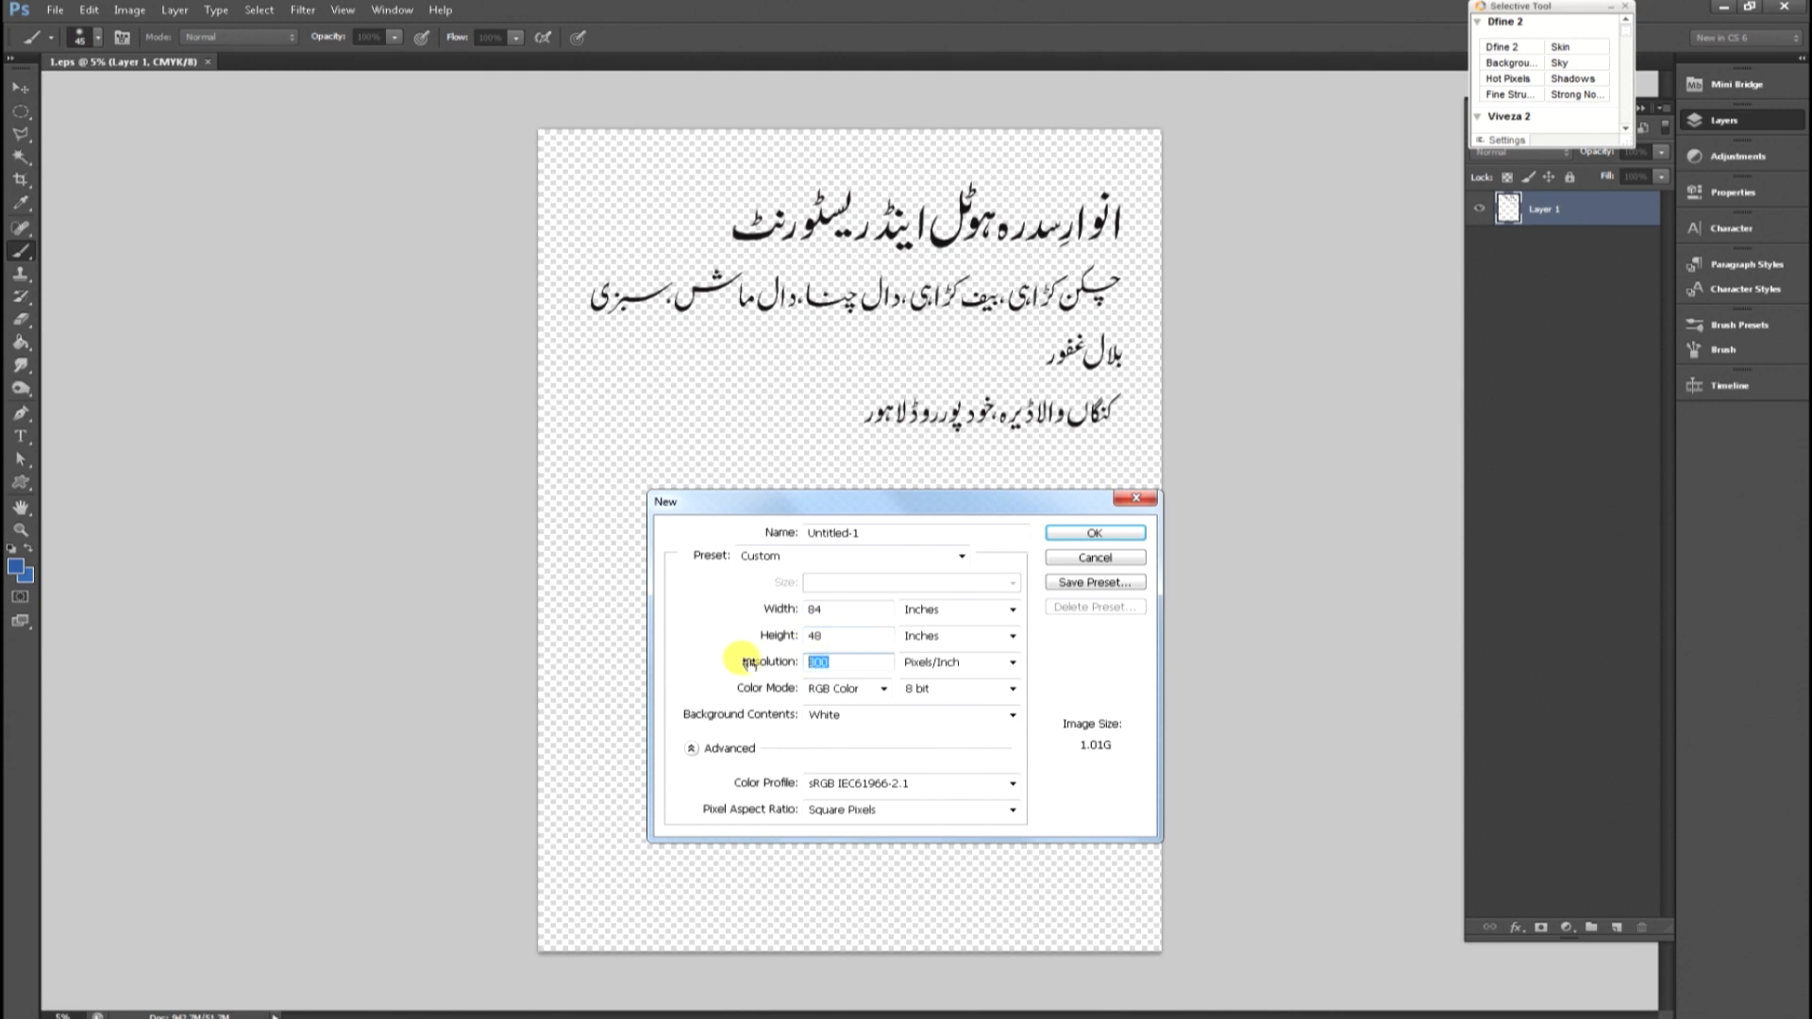
click(831, 689)
click(823, 749)
click(1095, 532)
Try to select the word اینڈ in the 1.eps title with the Magic Wand.
key(alt+space)
click(915, 445)
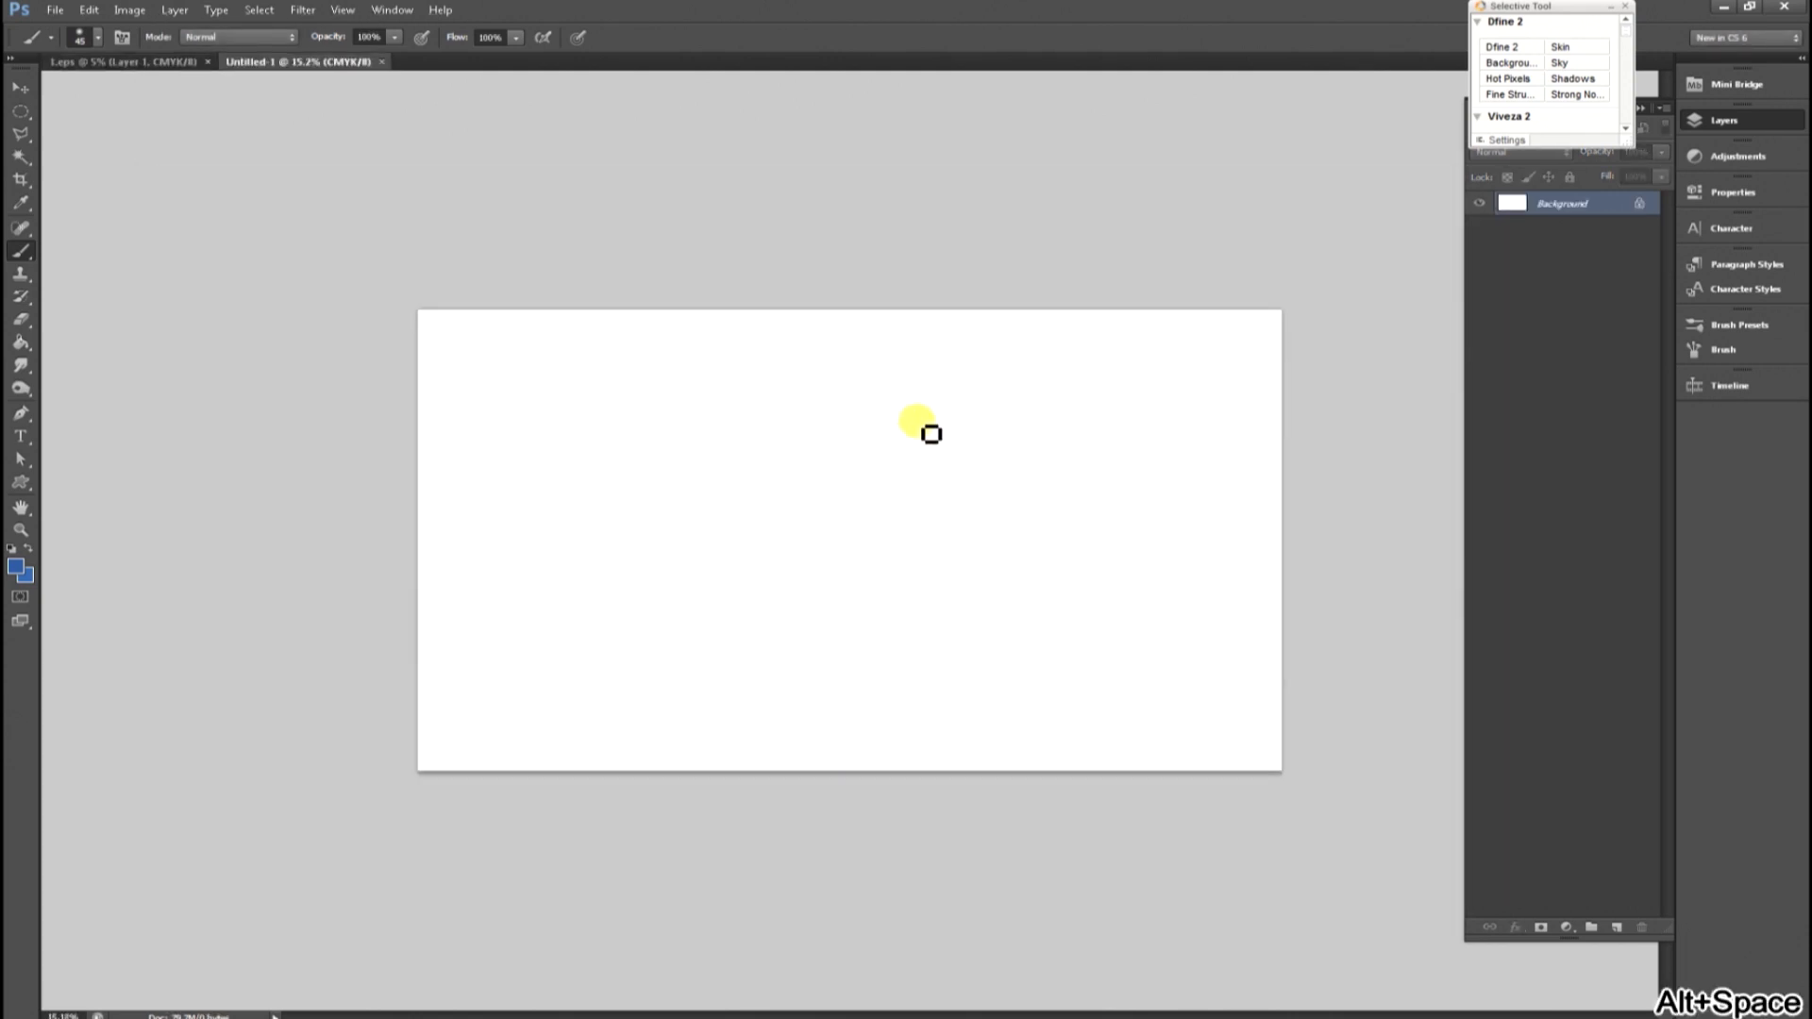
click(179, 62)
key(ctrl+space)
click(1018, 268)
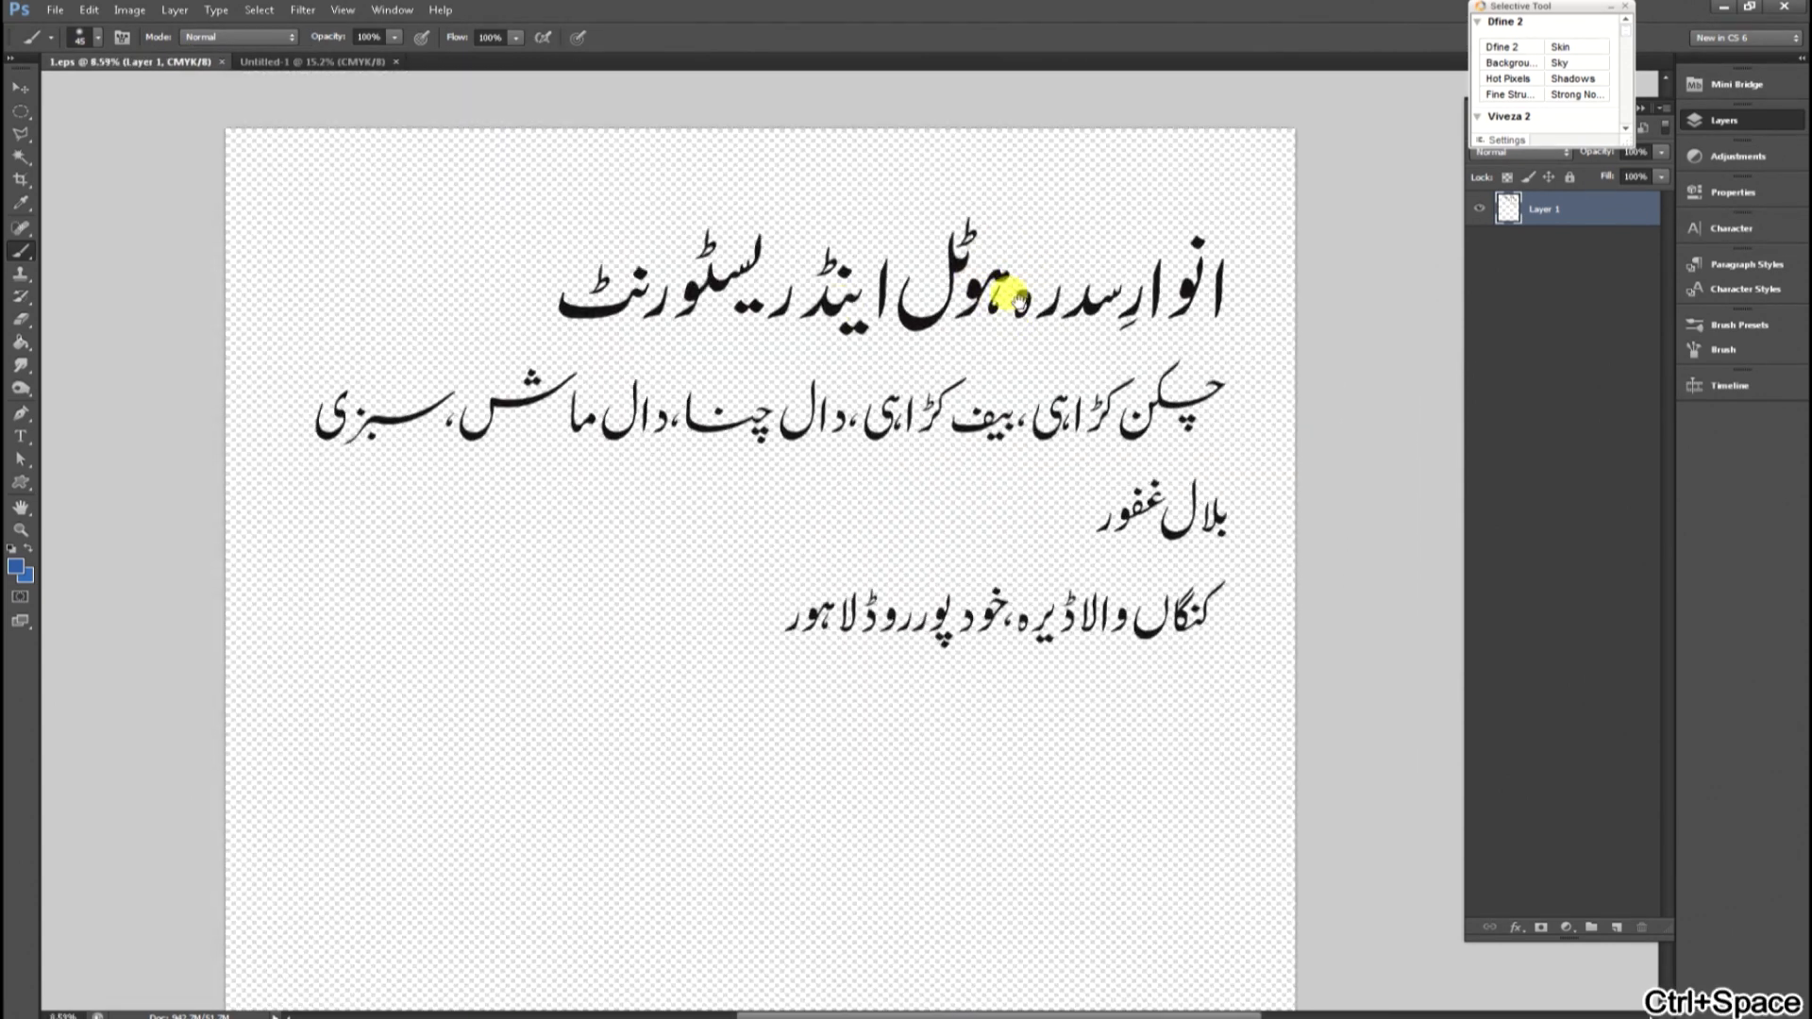
click(865, 288)
scroll(802, 314, up, 3)
key(w)
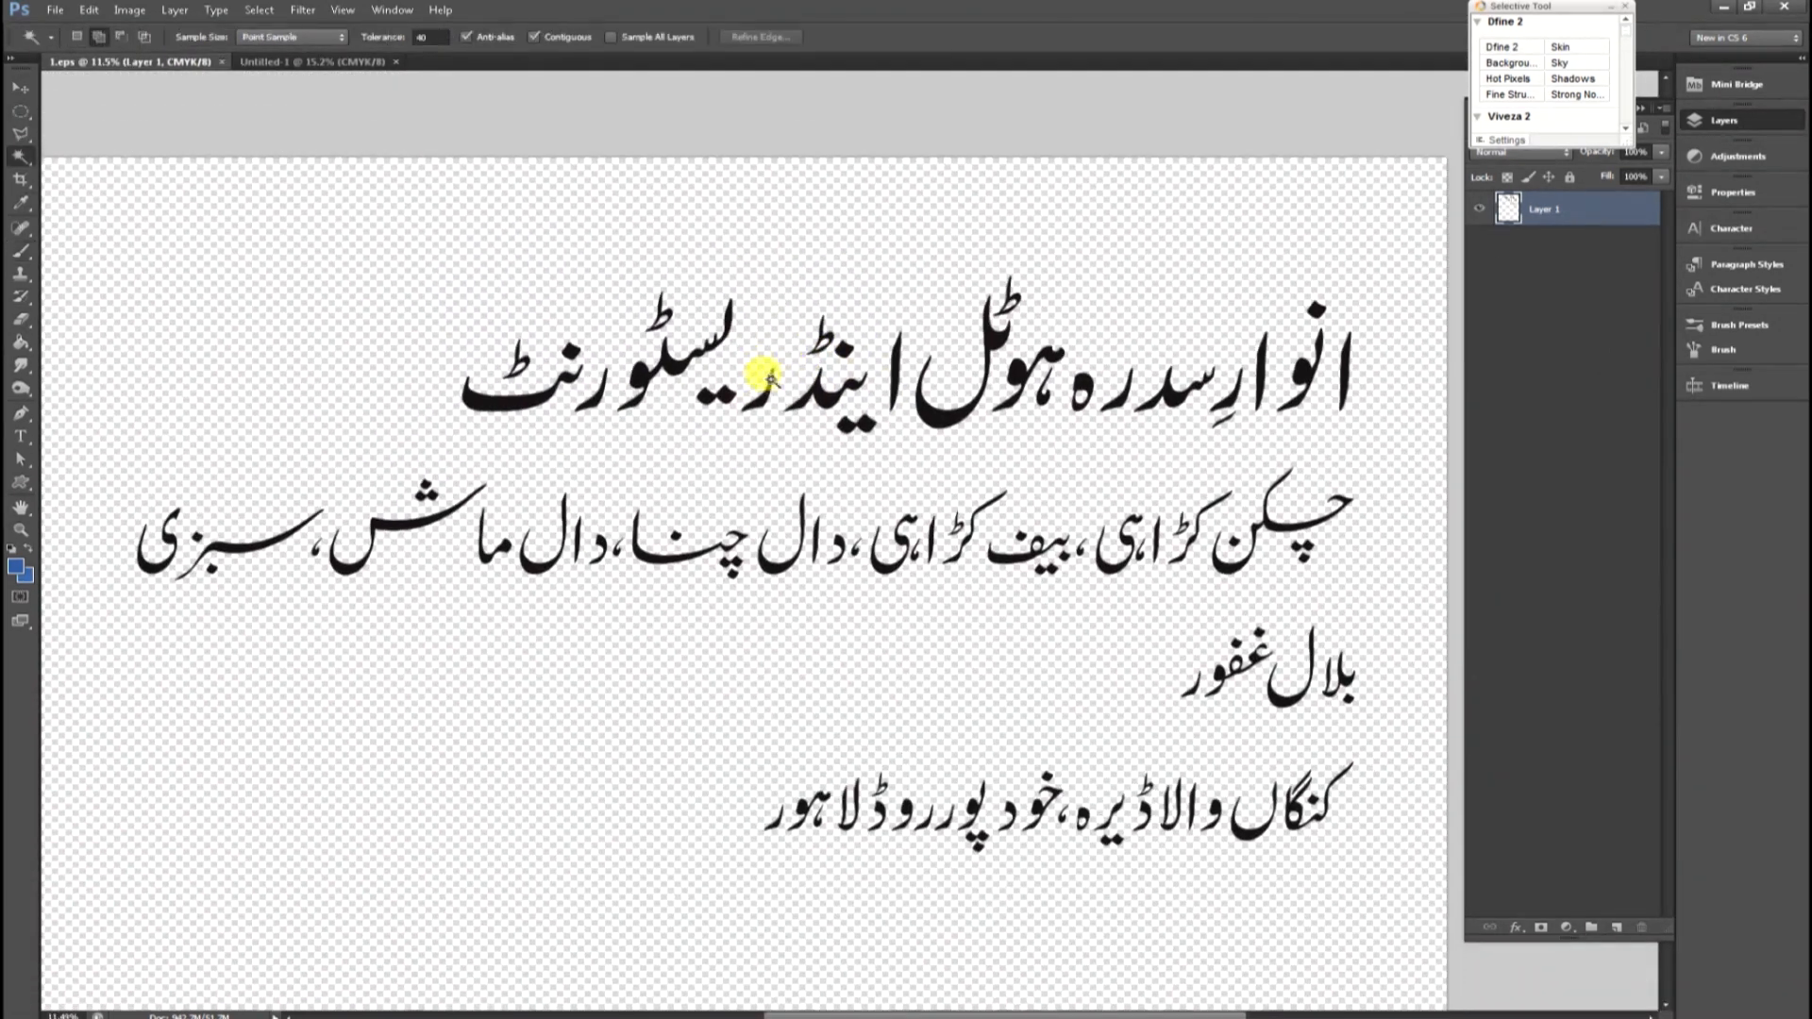
key(ctrl+space)
click(761, 385)
drag(760, 408, 806, 421)
key(ctrl+d)
key(ctrl+d)
click(528, 477)
click(420, 436)
drag(496, 421, 521, 401)
key(ctrl+d)
drag(995, 470, 547, 472)
click(1186, 442)
drag(1185, 441, 1099, 443)
click(1122, 441)
click(1144, 354)
click(1059, 443)
click(1018, 474)
click(1001, 513)
drag(1002, 510, 694, 445)
click(944, 487)
click(855, 487)
click(801, 465)
click(708, 445)
click(659, 423)
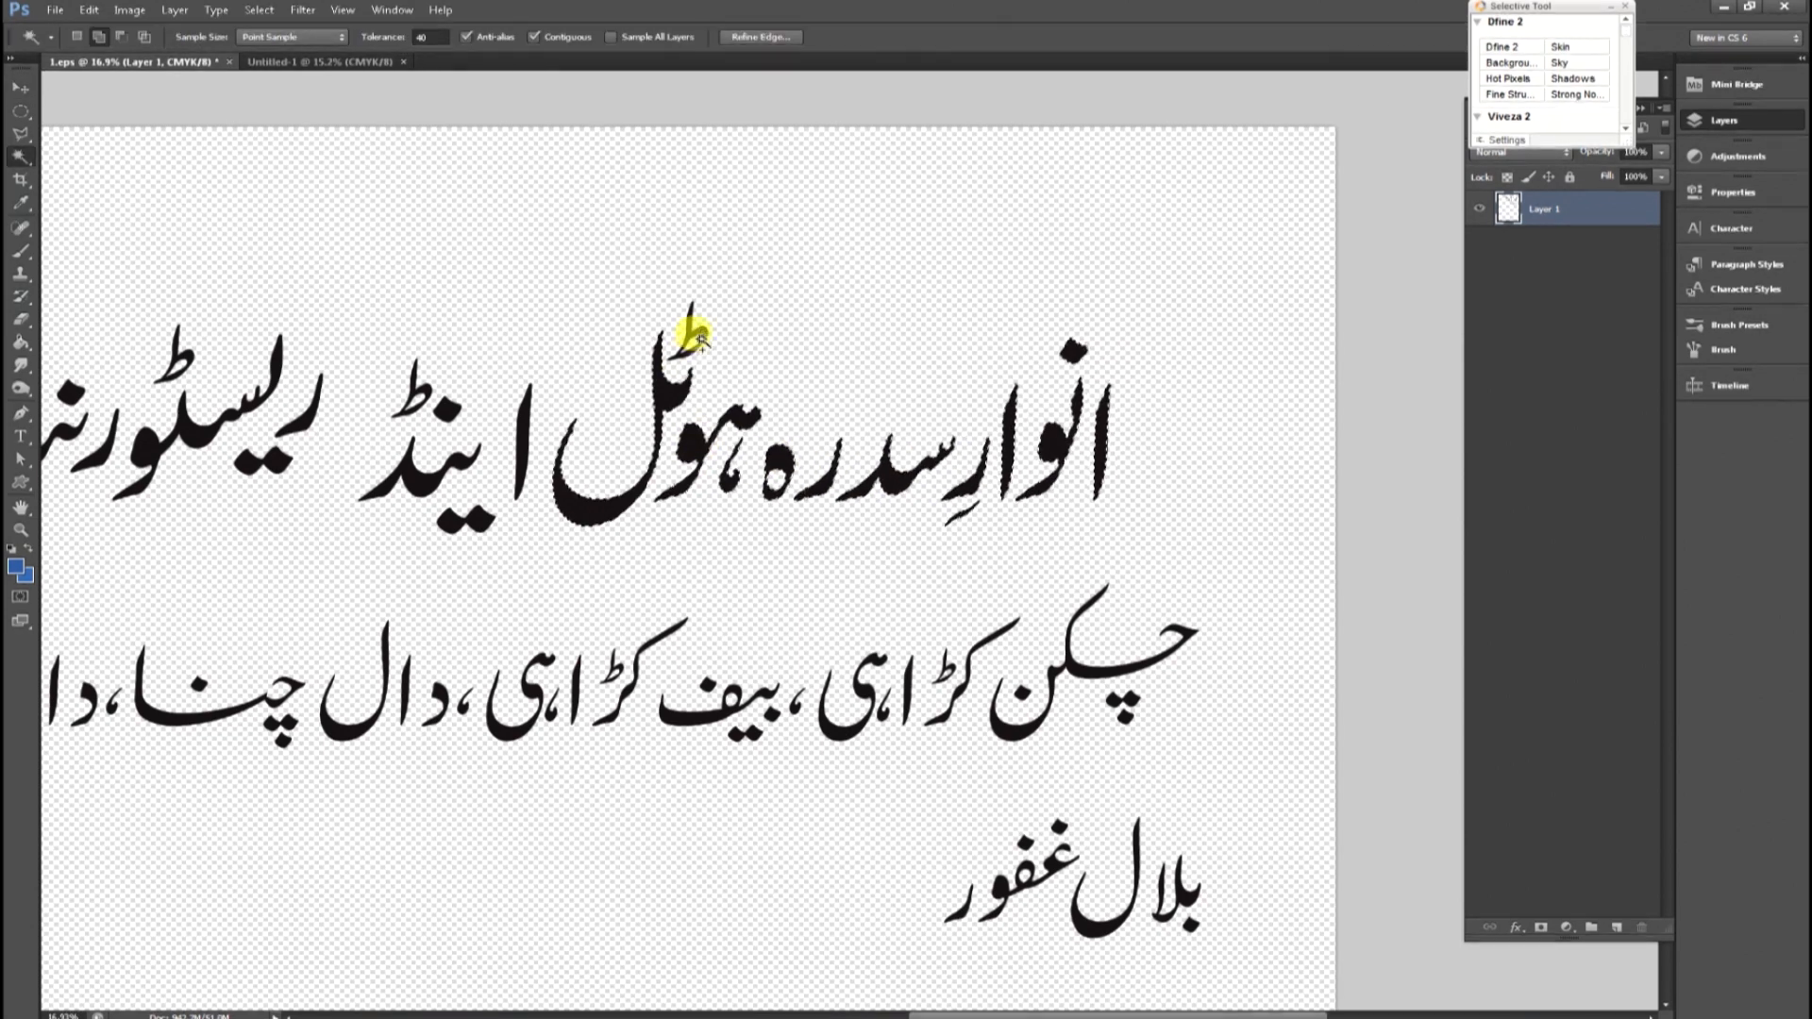
click(699, 338)
key(ctrl+d)
Select the word اینڈ, shrink it and place it above ہوٹل in the title.
drag(497, 450, 751, 492)
click(767, 491)
click(724, 585)
drag(724, 584, 722, 576)
click(706, 539)
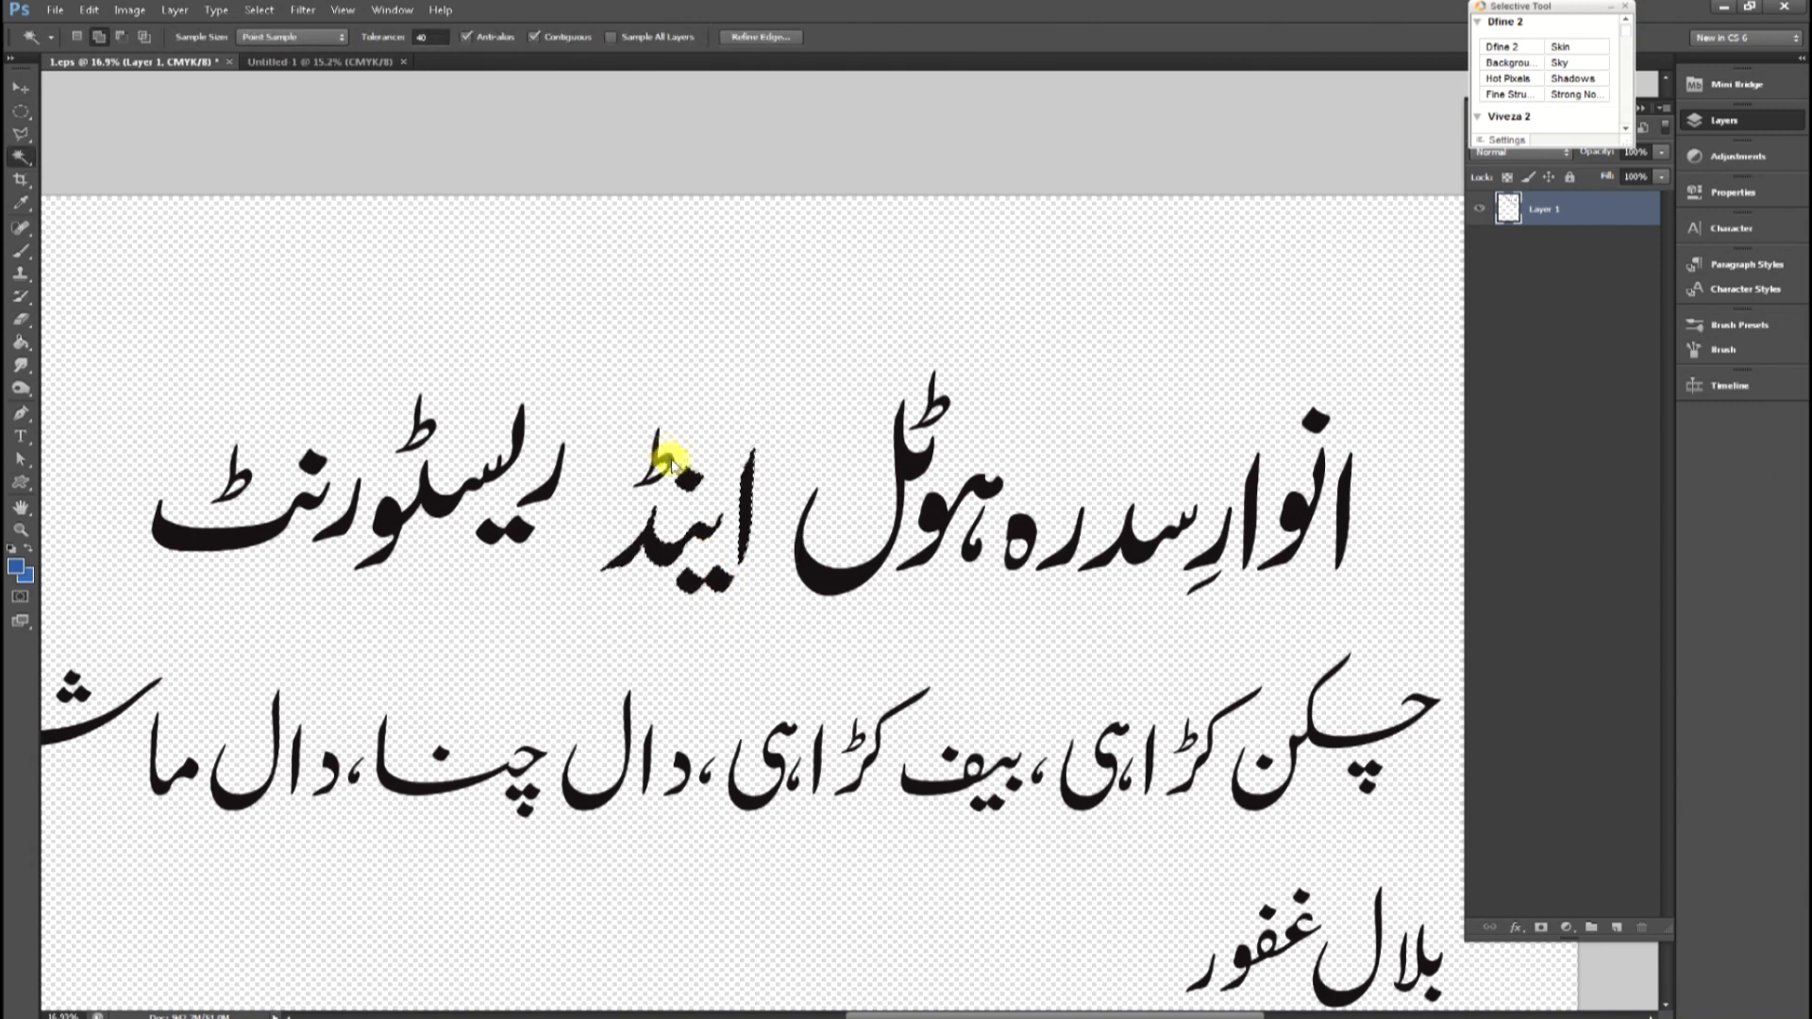
click(670, 460)
key(ctrl+t)
drag(755, 425, 706, 480)
mouse_move(693, 525)
mouse_down()
mouse_move(840, 446)
mouse_move(869, 478)
mouse_up()
key(Return)
key(ctrl+d)
Select ریسٹورنٹ with an elliptical marquee and move it right, closing the gap beside ہوٹل.
key(m)
drag(106, 377, 686, 621)
key(v)
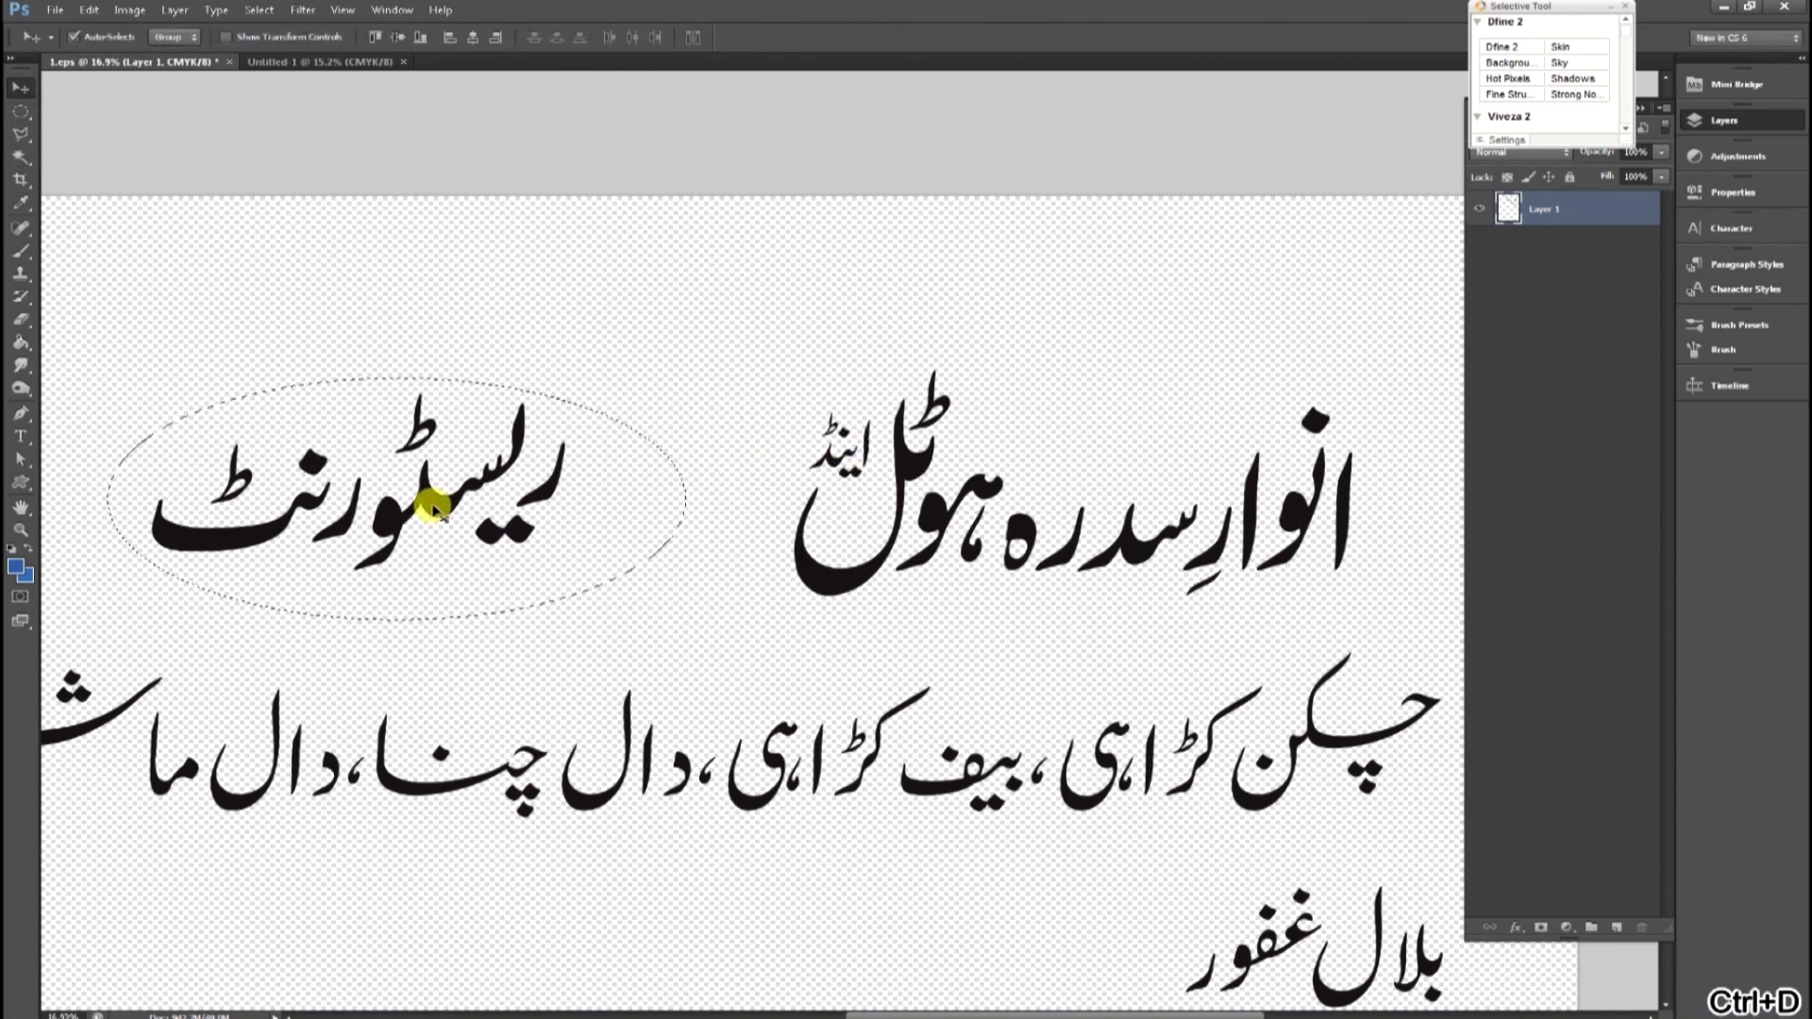
drag(433, 509, 708, 513)
alt+click(956, 477)
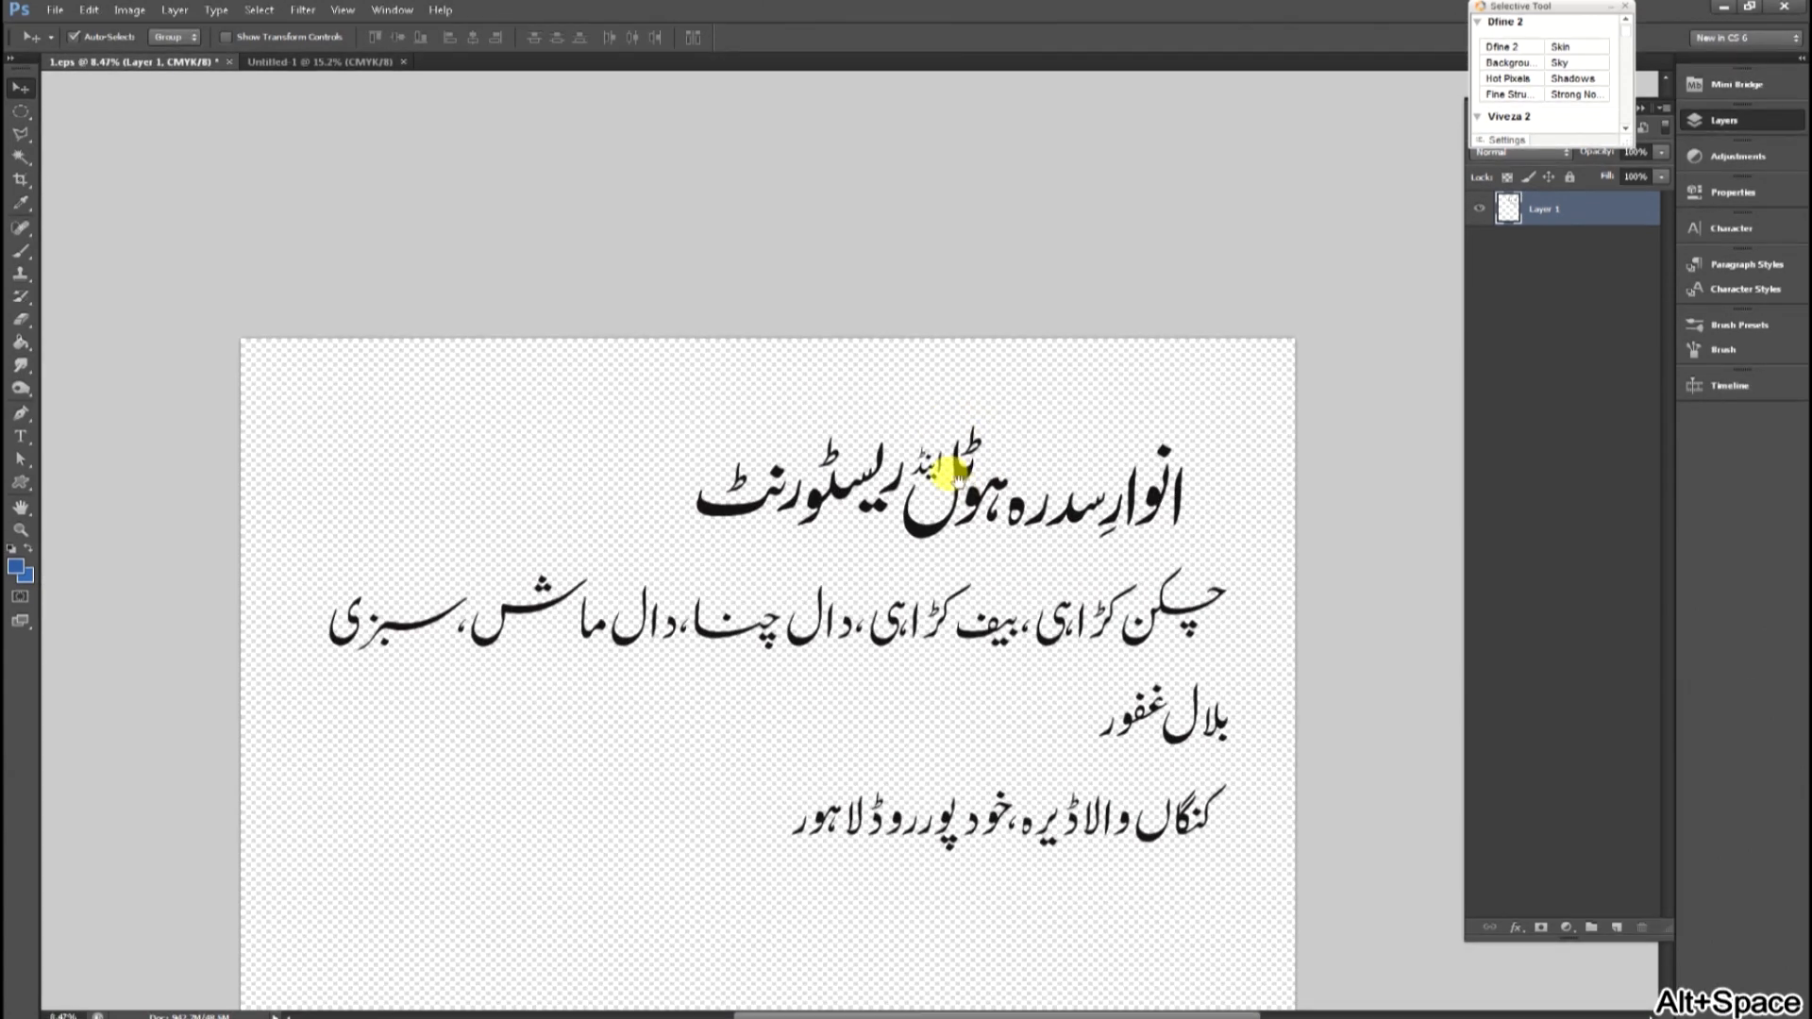
Cut the restaurant title from 1.eps and paste it into the new document.
key(m)
drag(581, 347, 1244, 551)
key(ctrl+x)
key(ctrl+Tab)
key(ctrl+v)
Free-transform the pasted title to span nearly the full banner width.
key(ctrl+t)
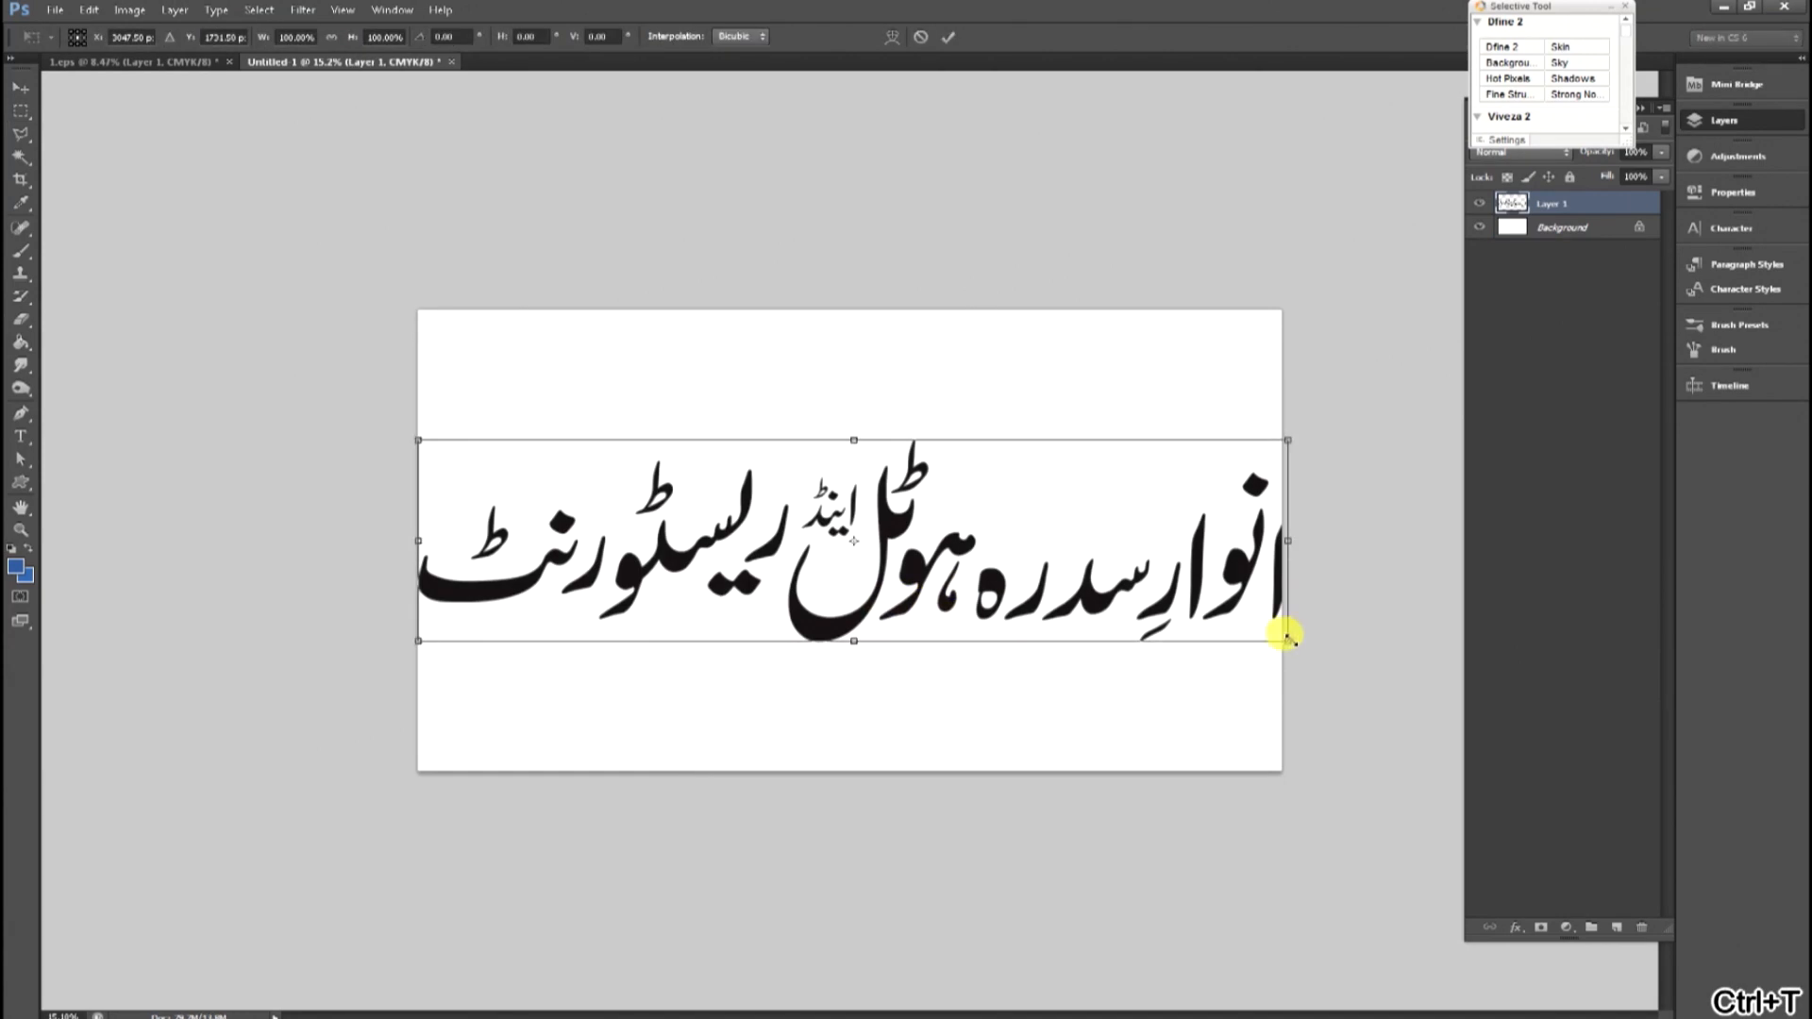
drag(1291, 641, 1219, 627)
drag(1177, 568, 1169, 564)
drag(1214, 623, 1236, 627)
drag(1171, 562, 1180, 554)
key(Return)
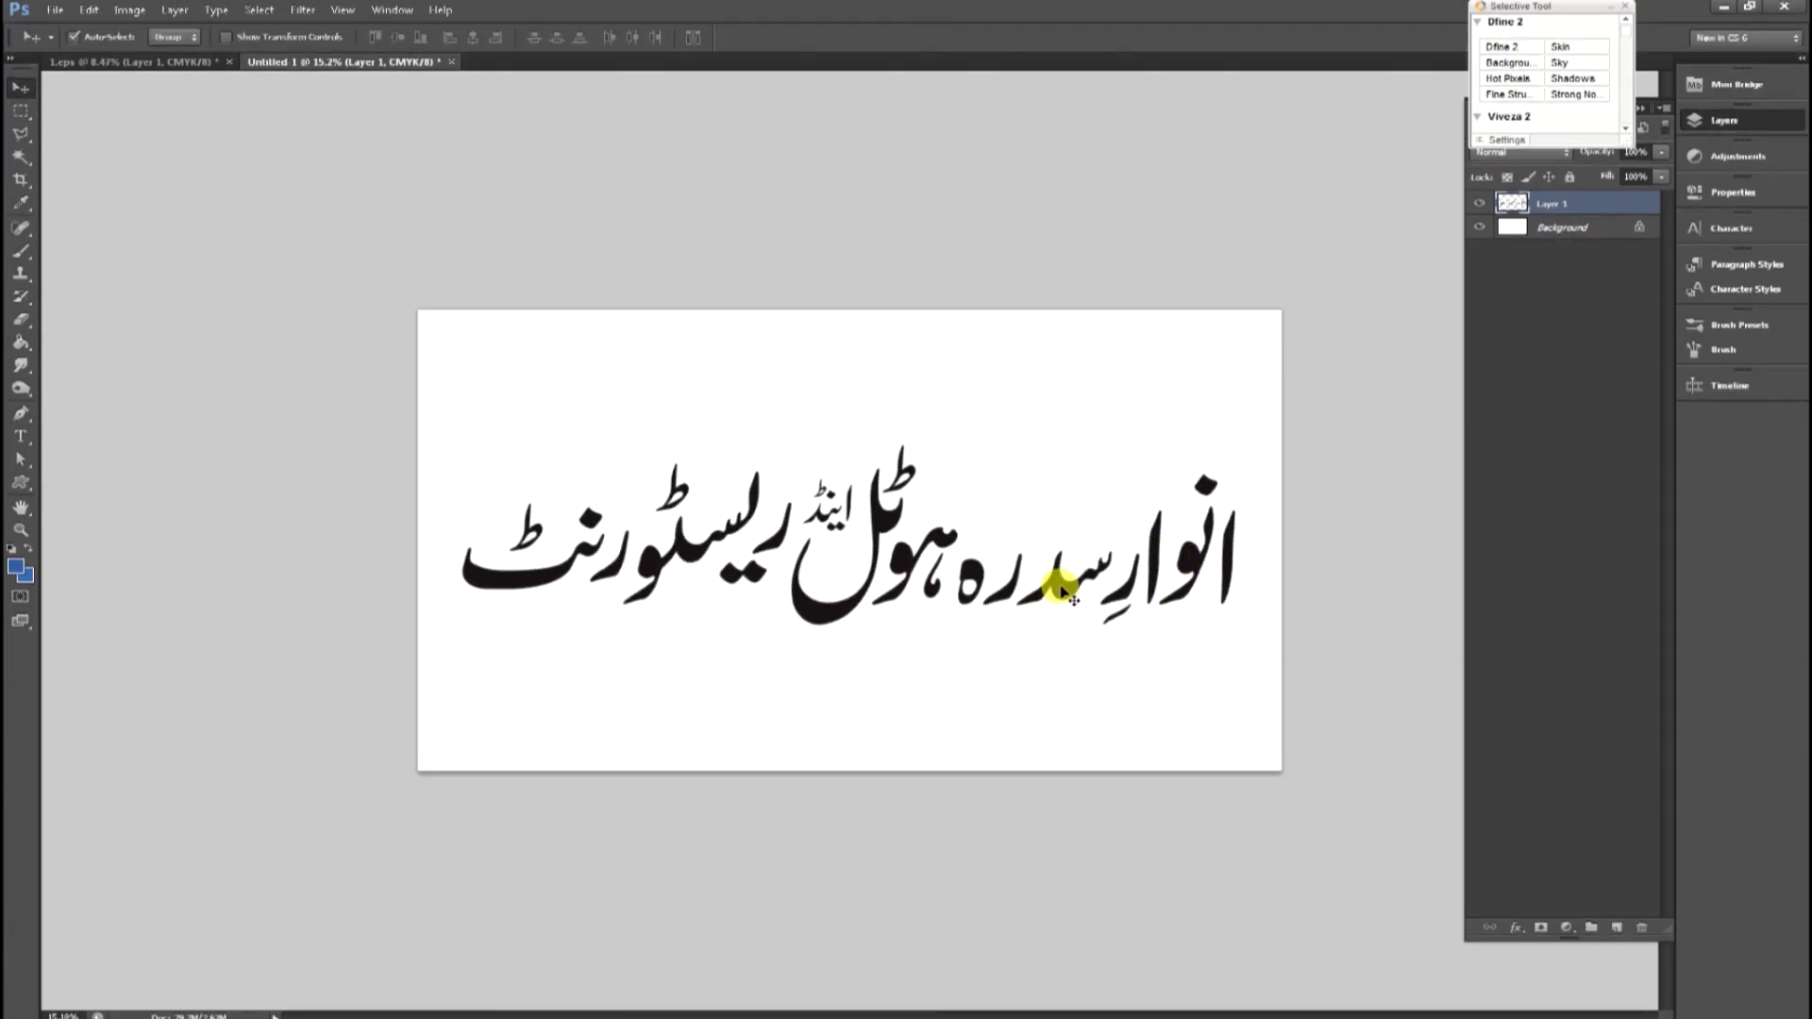
Move the menu items line into the new document and scale it below the title.
key(ctrl+Tab)
key(m)
drag(246, 492, 1335, 669)
key(ctrl+Tab)
key(ctrl+v)
key(ctrl+t)
drag(425, 513, 1166, 578)
drag(1080, 651, 950, 641)
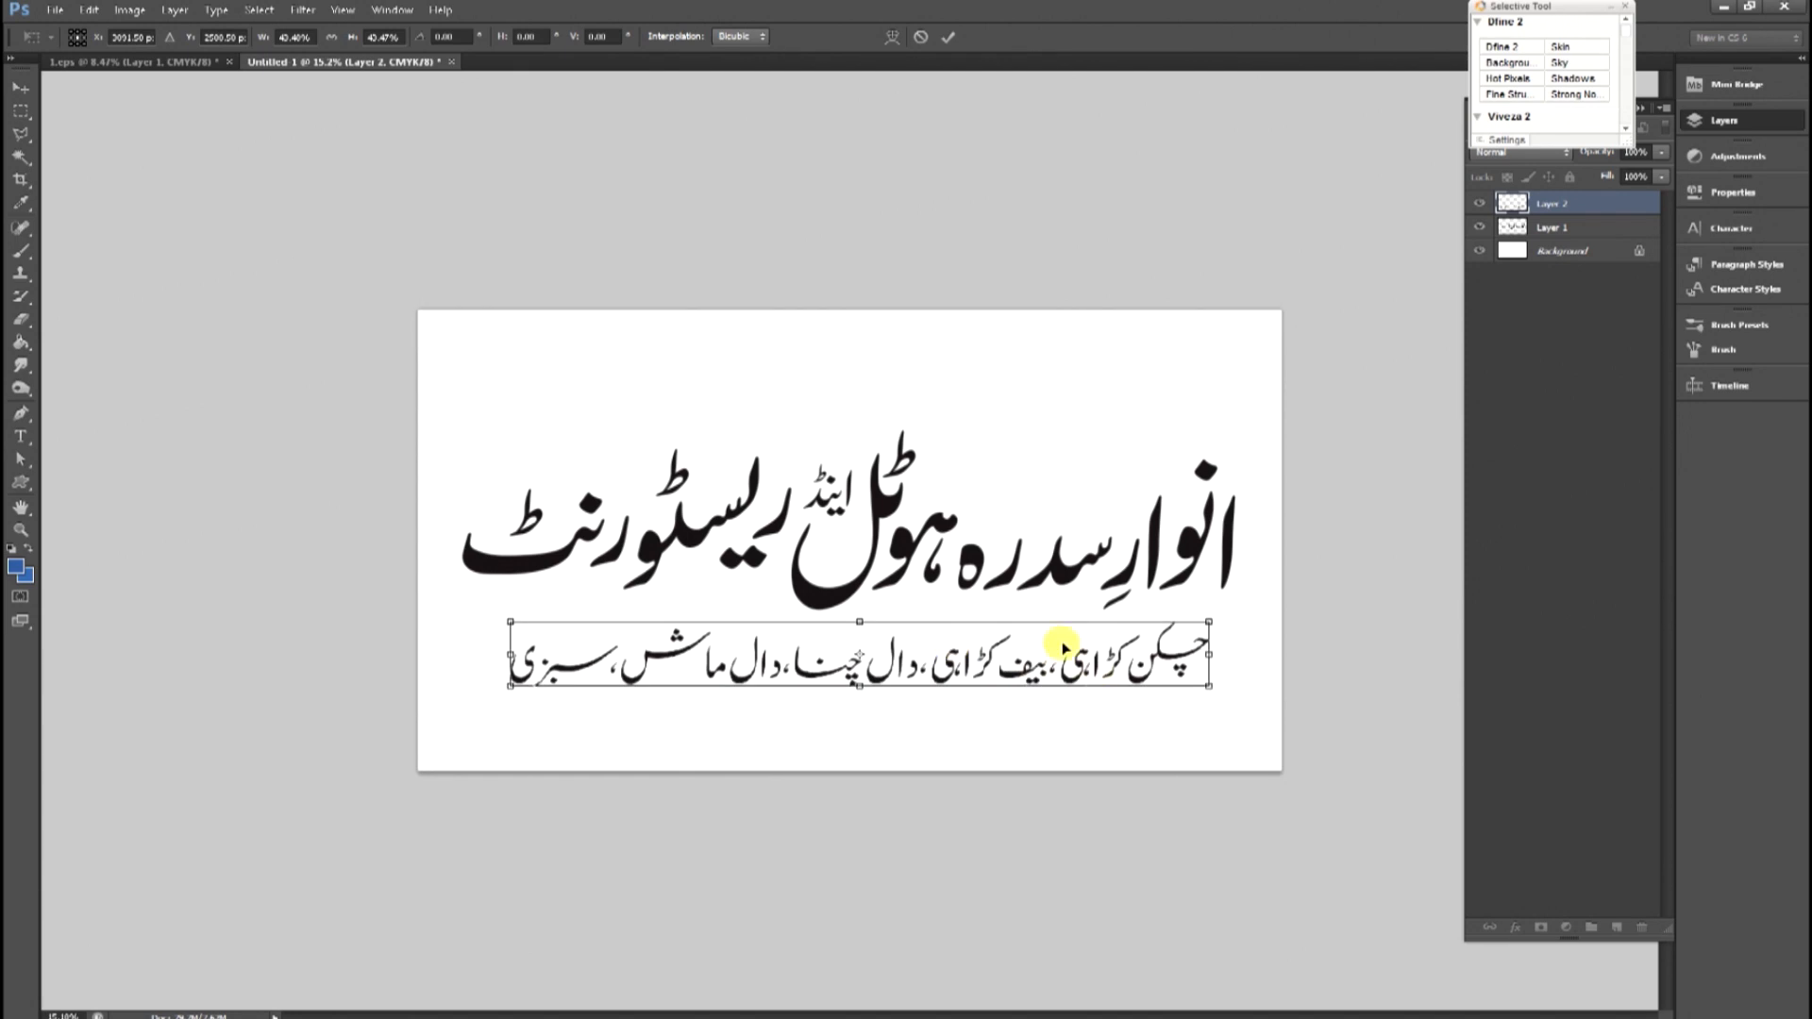
key(Return)
Move the address line into the new document, placing it below the menu line.
key(ctrl+Tab)
drag(732, 751, 1233, 856)
key(ctrl+x)
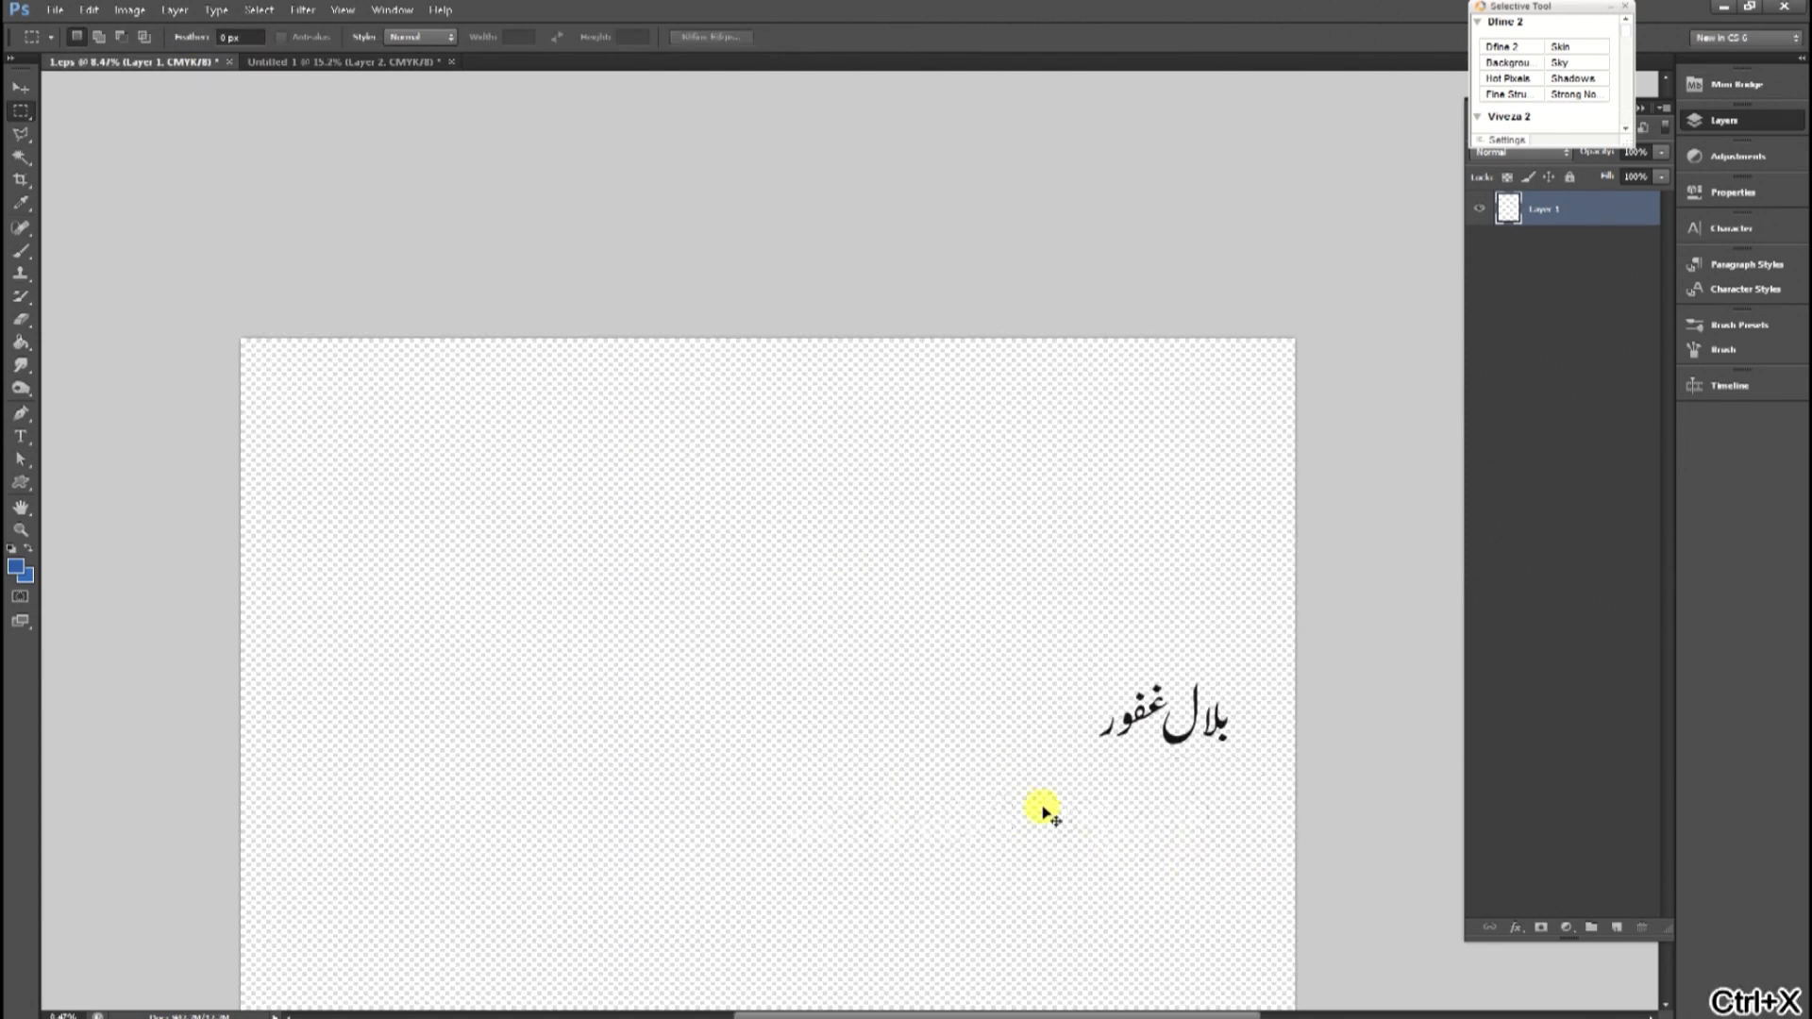
key(ctrl+Tab)
key(ctrl+v)
key(ctrl+t)
drag(1145, 514, 1060, 729)
key(Return)
key(v)
drag(1062, 574, 1063, 556)
drag(1071, 683, 1070, 664)
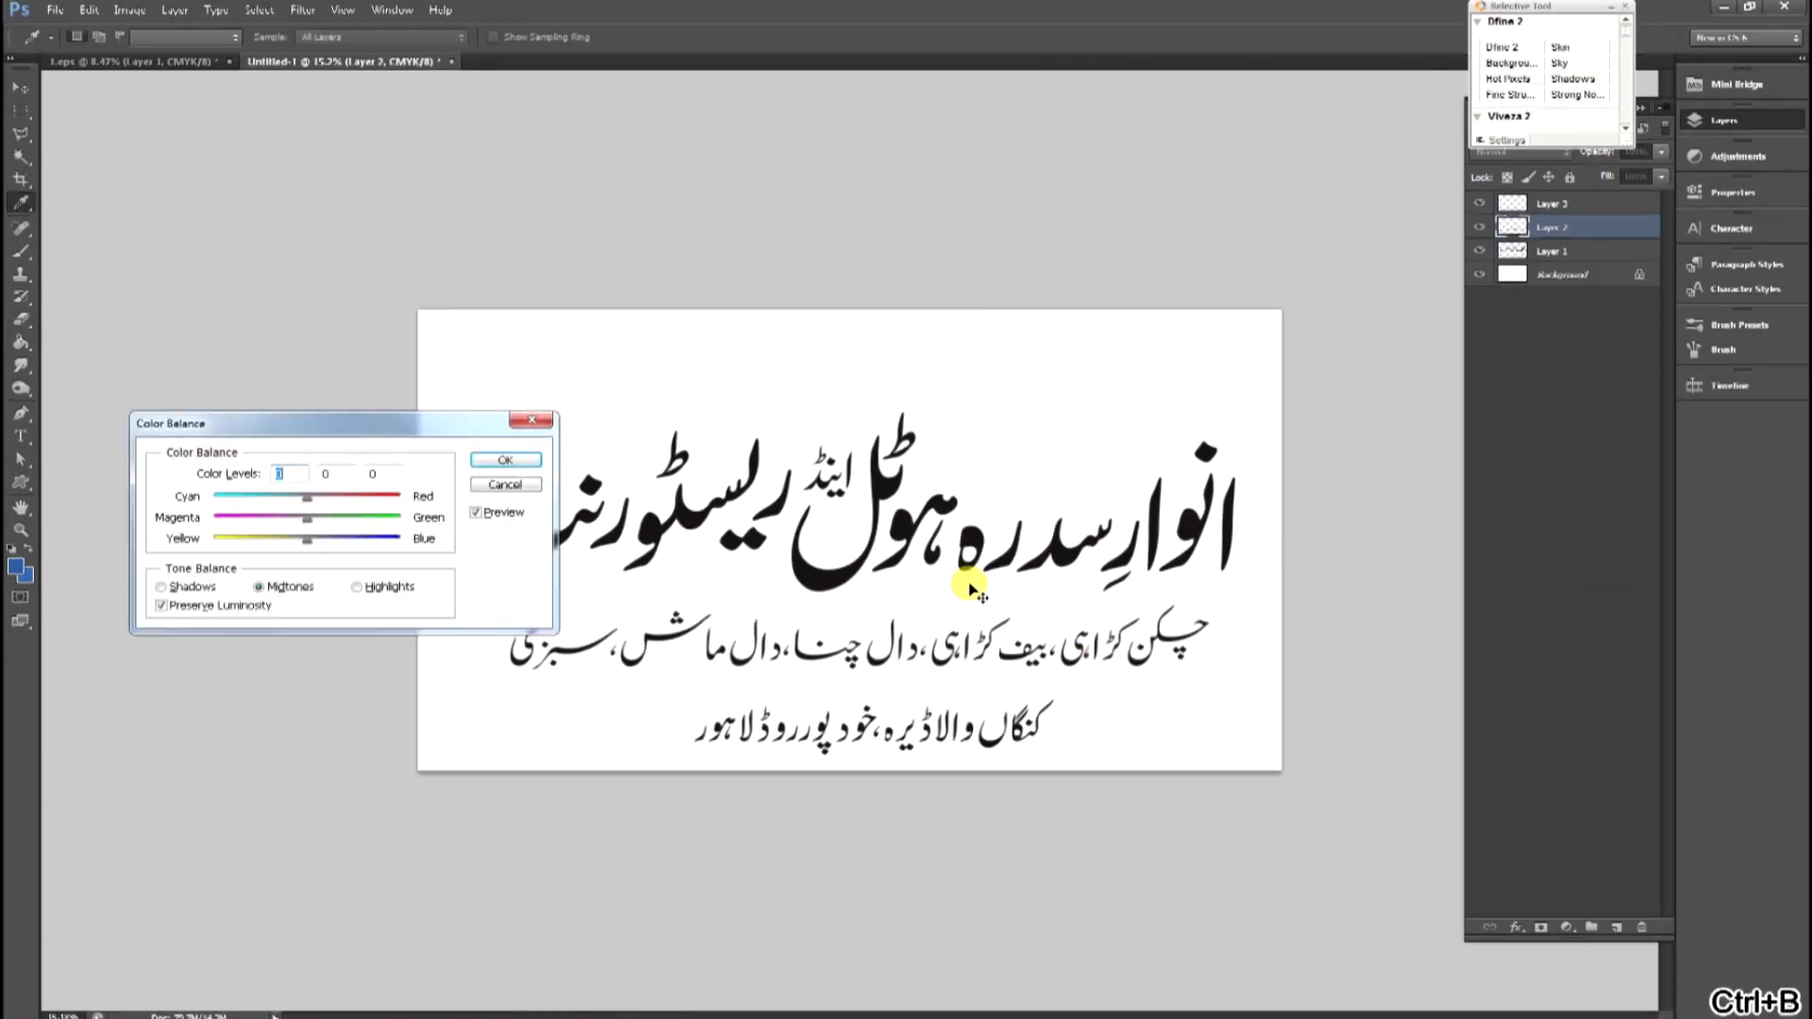
Paste the owner's name into the new document, shrink it and place it at the top right.
key(ctrl+v)
key(ctrl+t)
drag(993, 504, 1220, 362)
drag(971, 449, 1063, 407)
drag(1170, 376, 1191, 371)
key(Return)
Add a text layer with the phone number at the top left of the banner.
key(r)
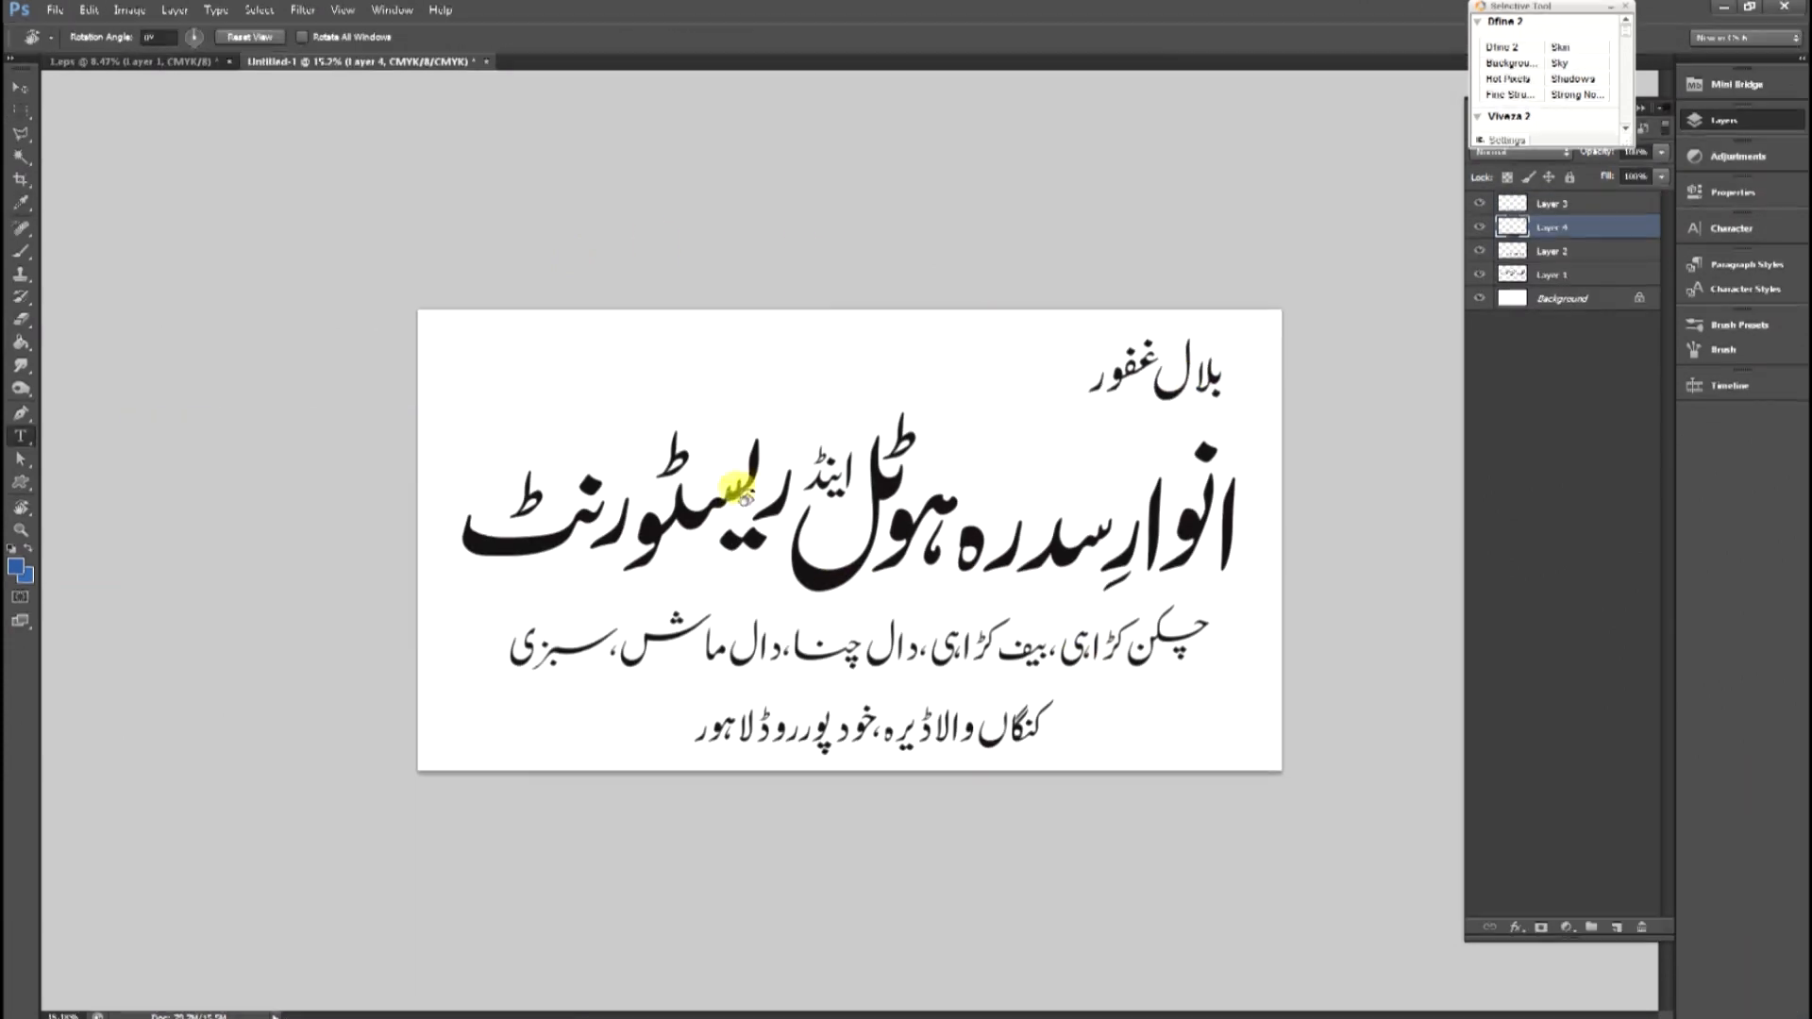
click(522, 378)
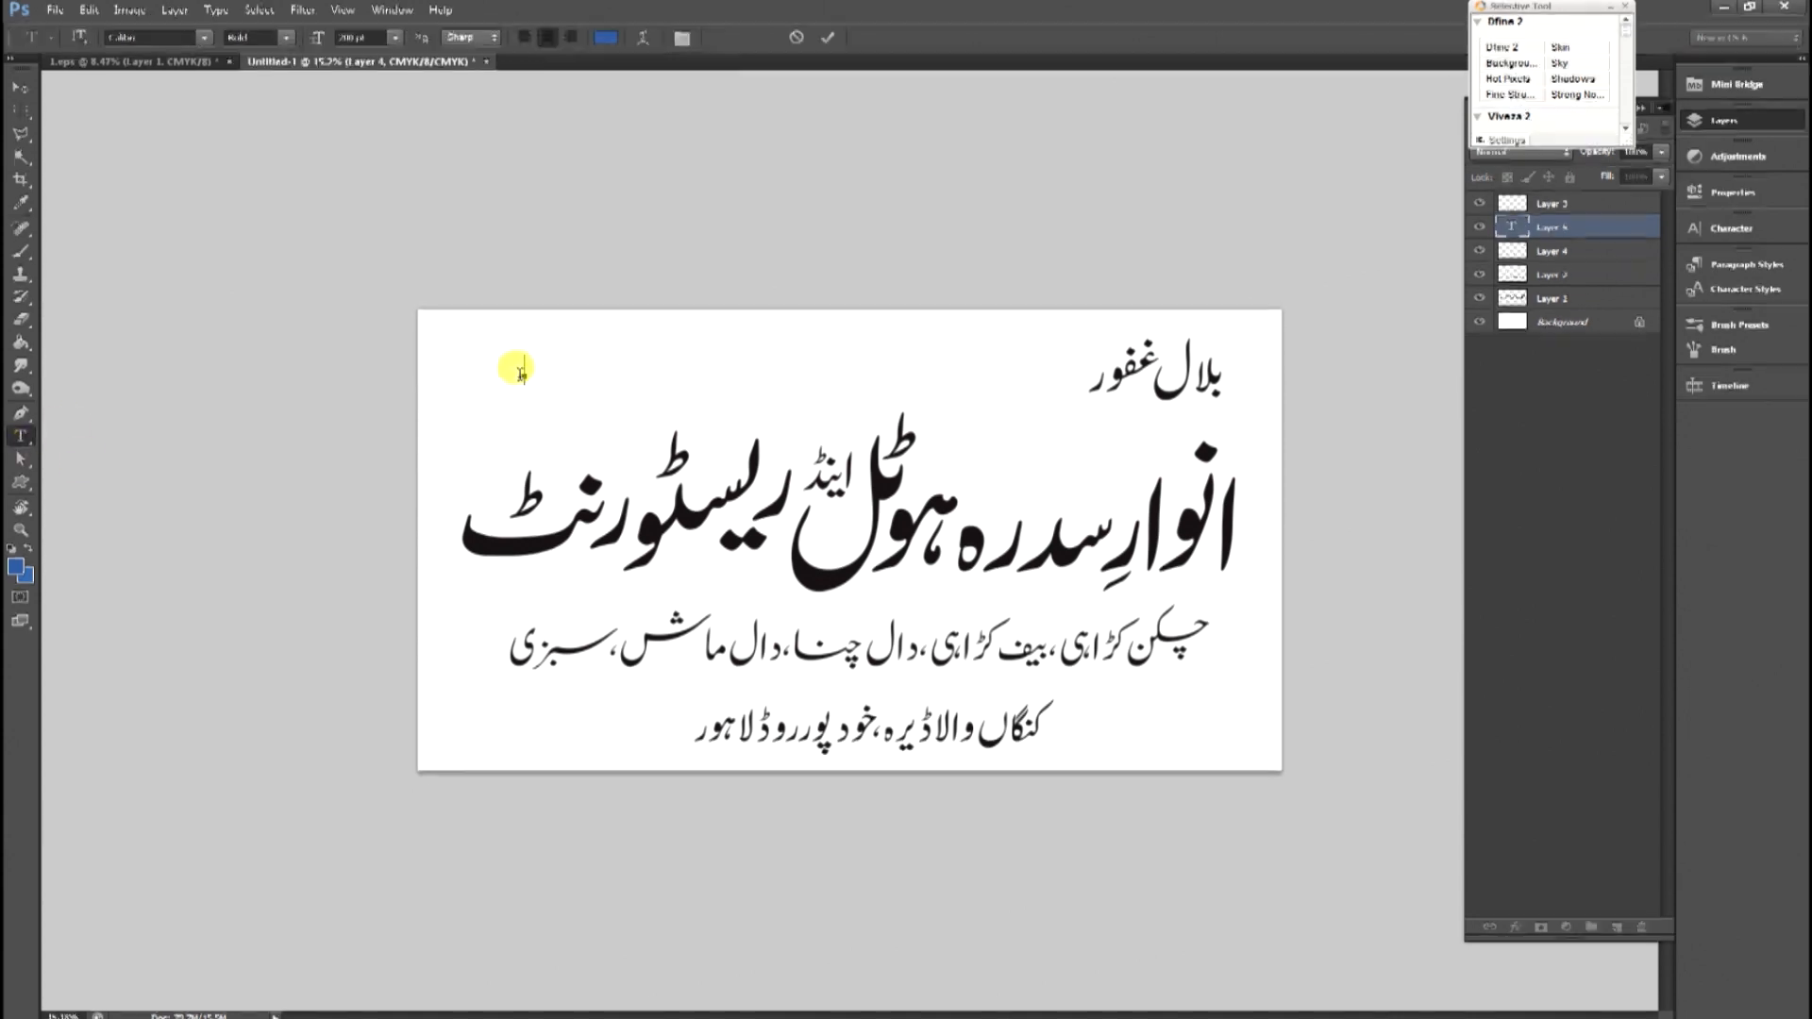
Scale up the phone number text with Free Transform.
click(20, 88)
key(ctrl+t)
drag(613, 386, 789, 418)
drag(737, 378, 920, 397)
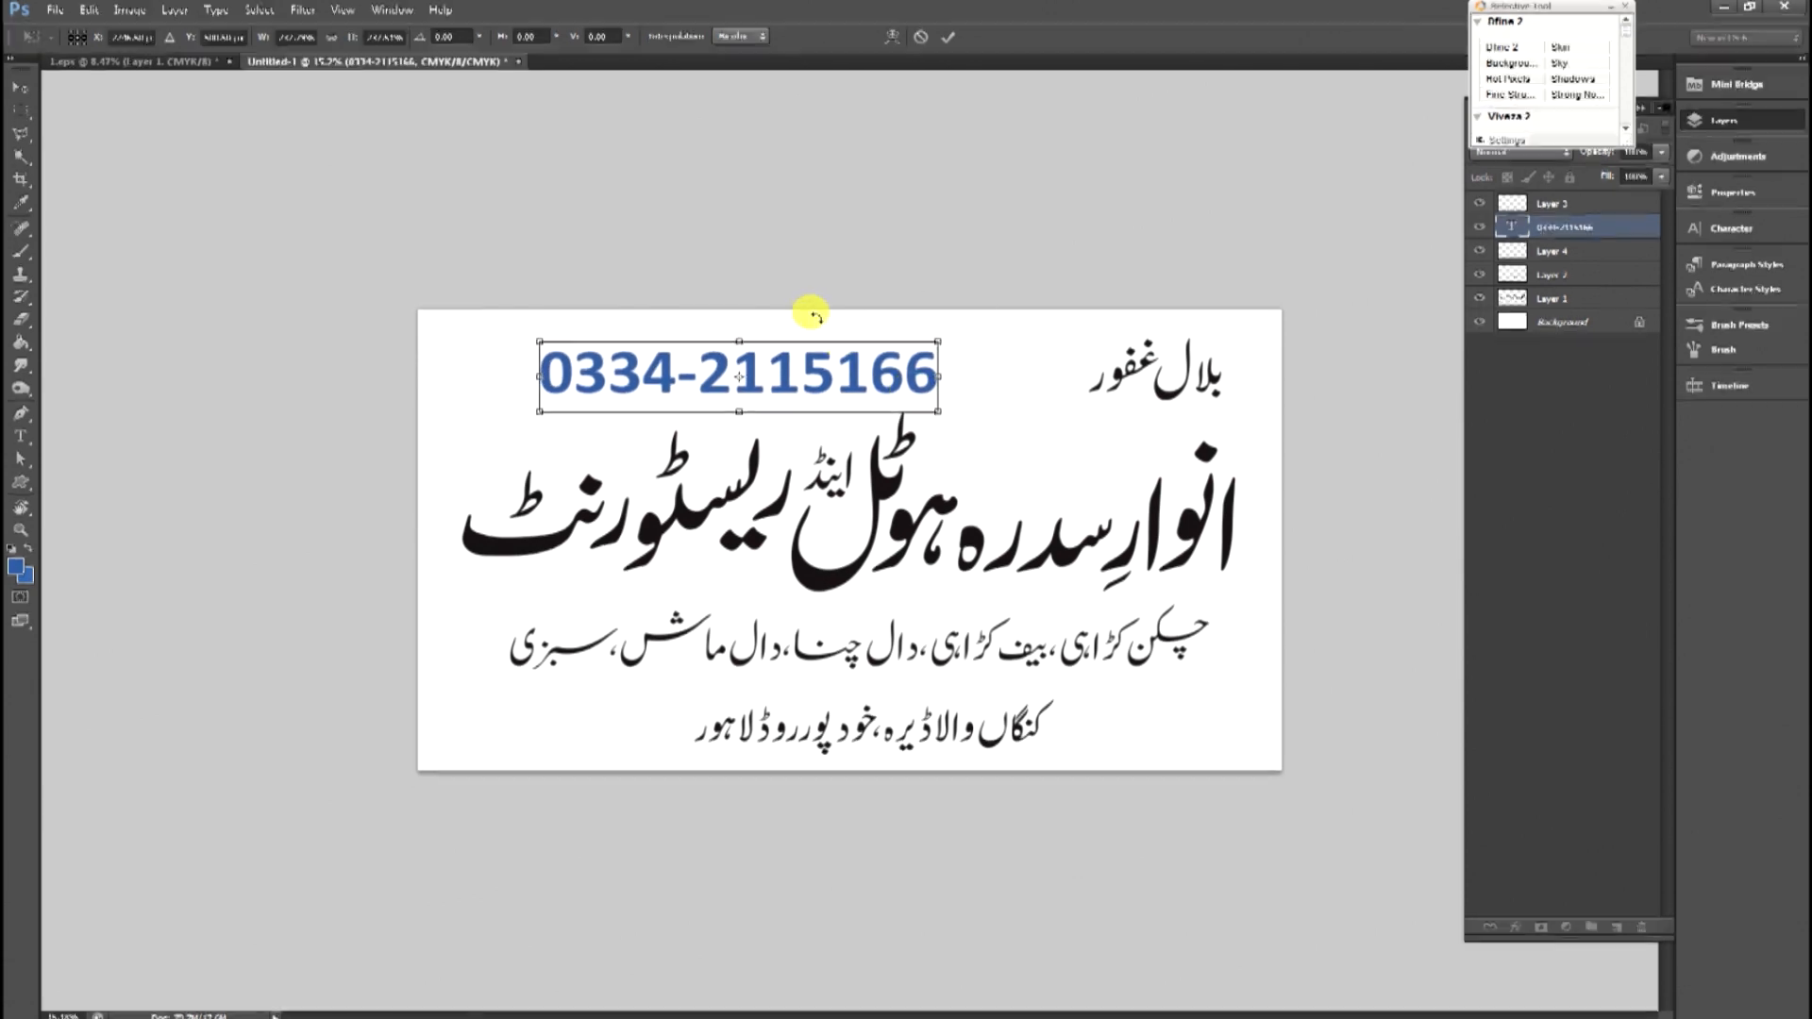
key(Return)
Move the owner's name left, next to the phone number.
drag(1116, 376, 972, 376)
key(m)
drag(403, 323, 1407, 408)
drag(250, 264, 1537, 334)
key(ctrl+d)
Nudge the title and the menu line upward to adjust the vertical spacing.
key(v)
click(1070, 557)
drag(1235, 413, 1227, 416)
key(Return)
click(1039, 658)
key(shift+Up)
key(shift+Up)
Center the address line horizontally on the banner background.
click(994, 740)
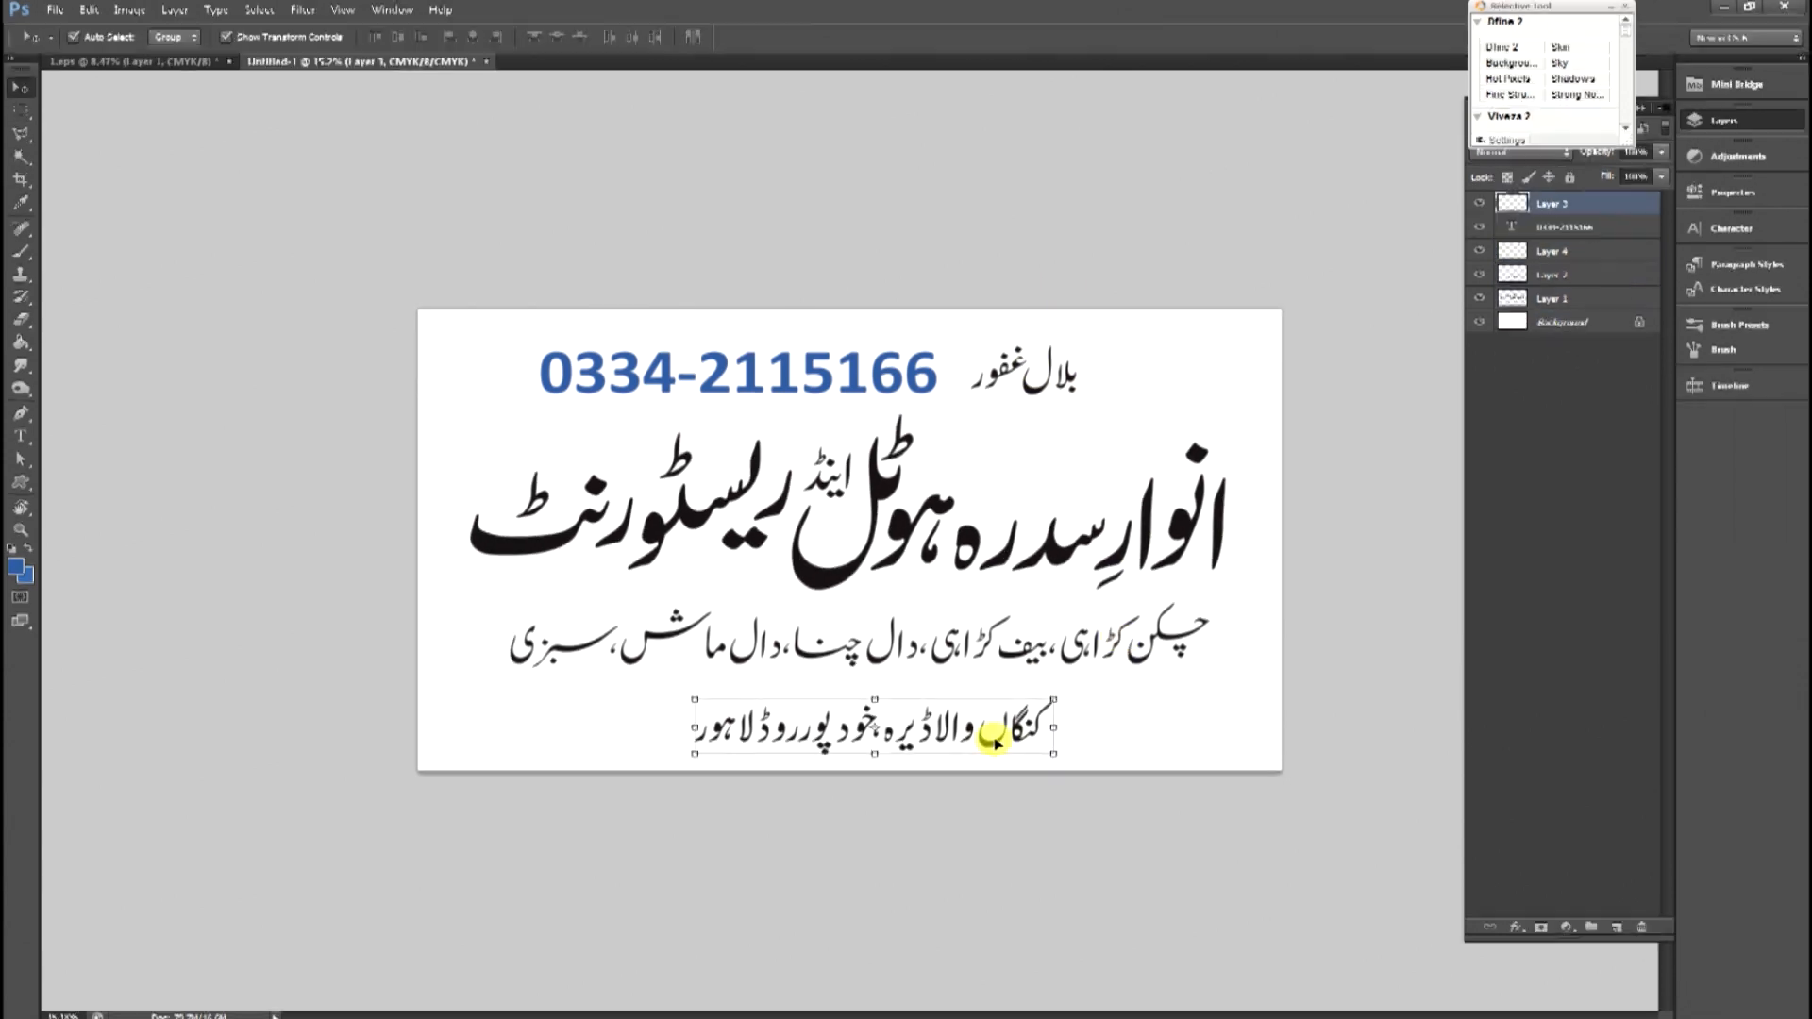
ctrl+click(1562, 328)
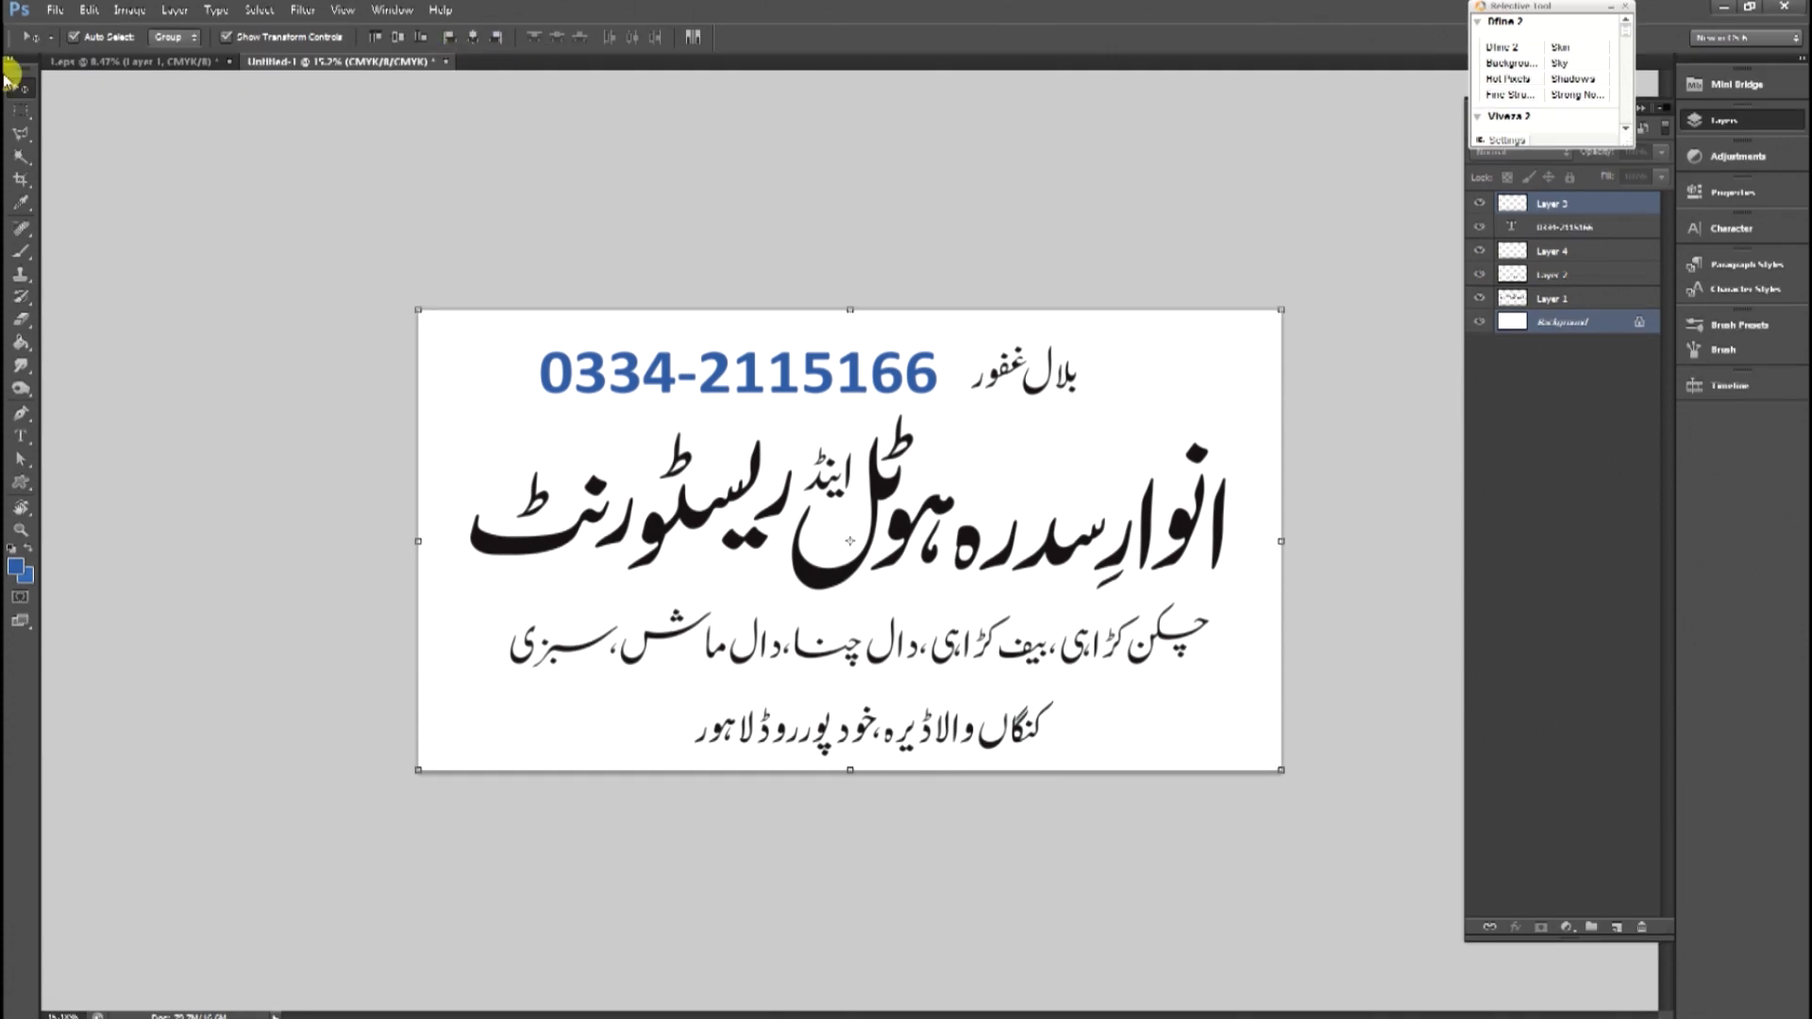
click(469, 42)
click(958, 627)
Group the phone number and owner's name layers.
click(1031, 378)
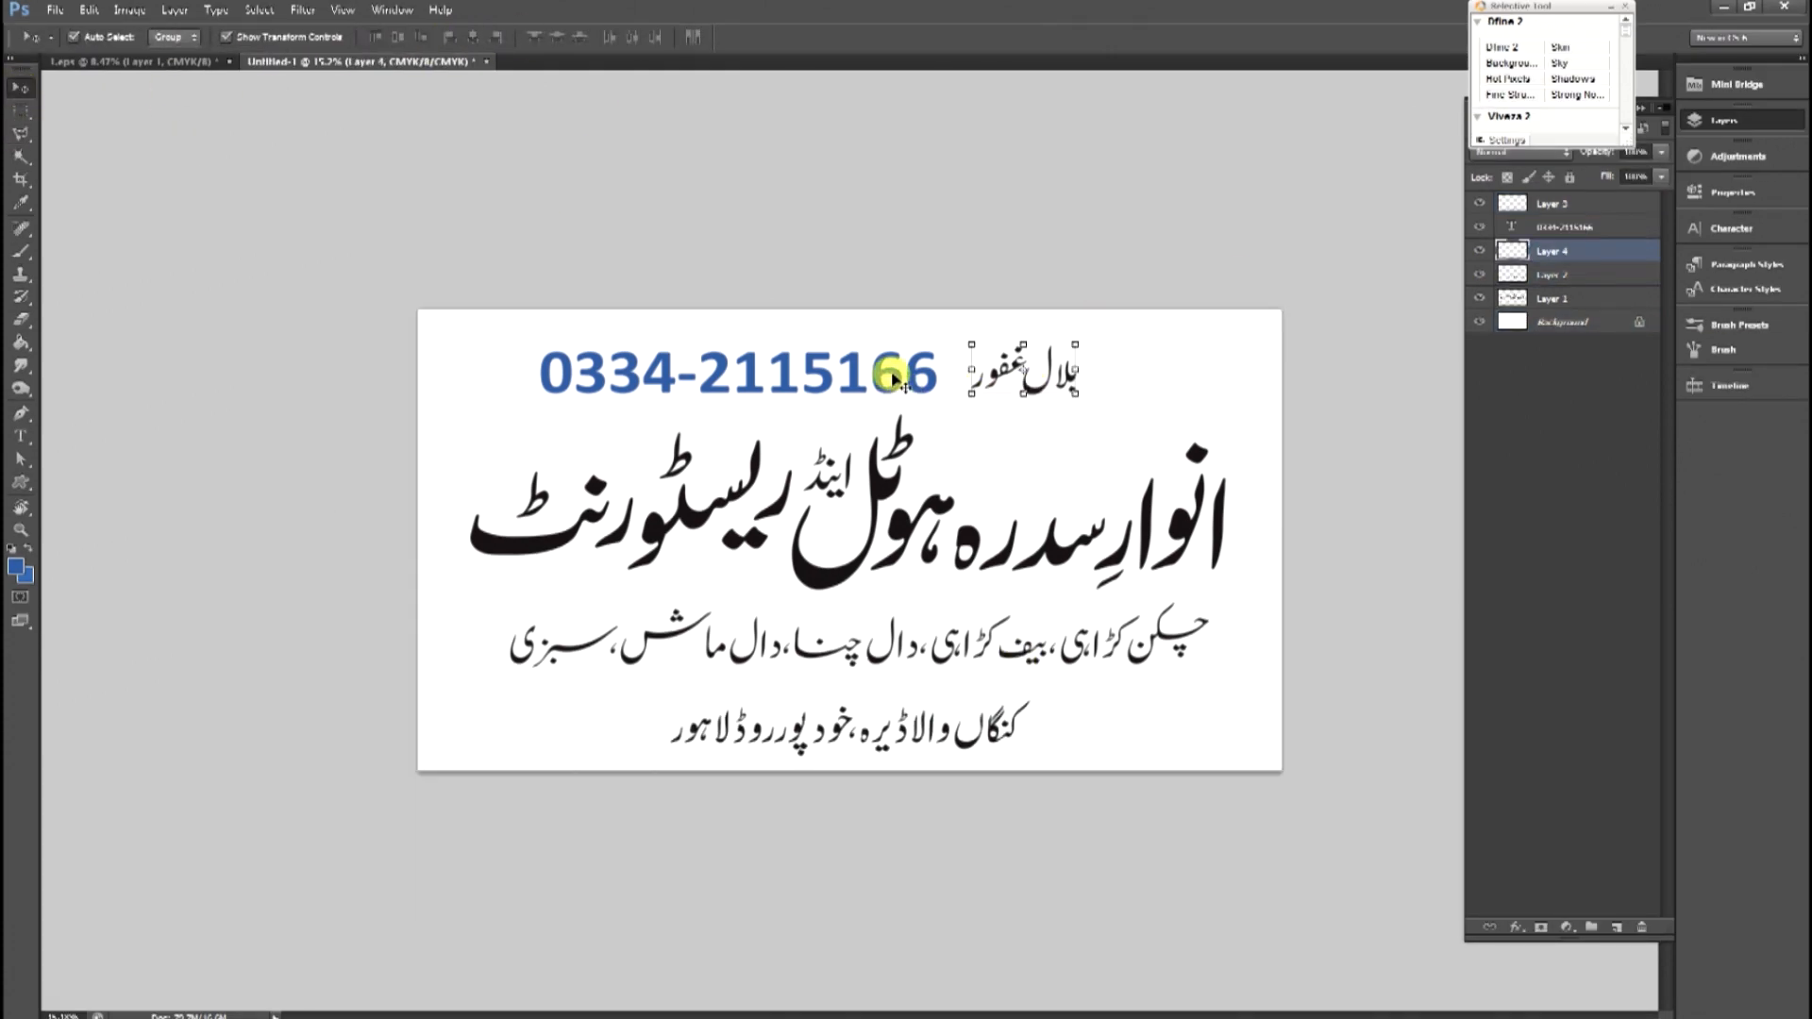
ctrl+click(1575, 236)
right_click(839, 360)
key(ctrl+g)
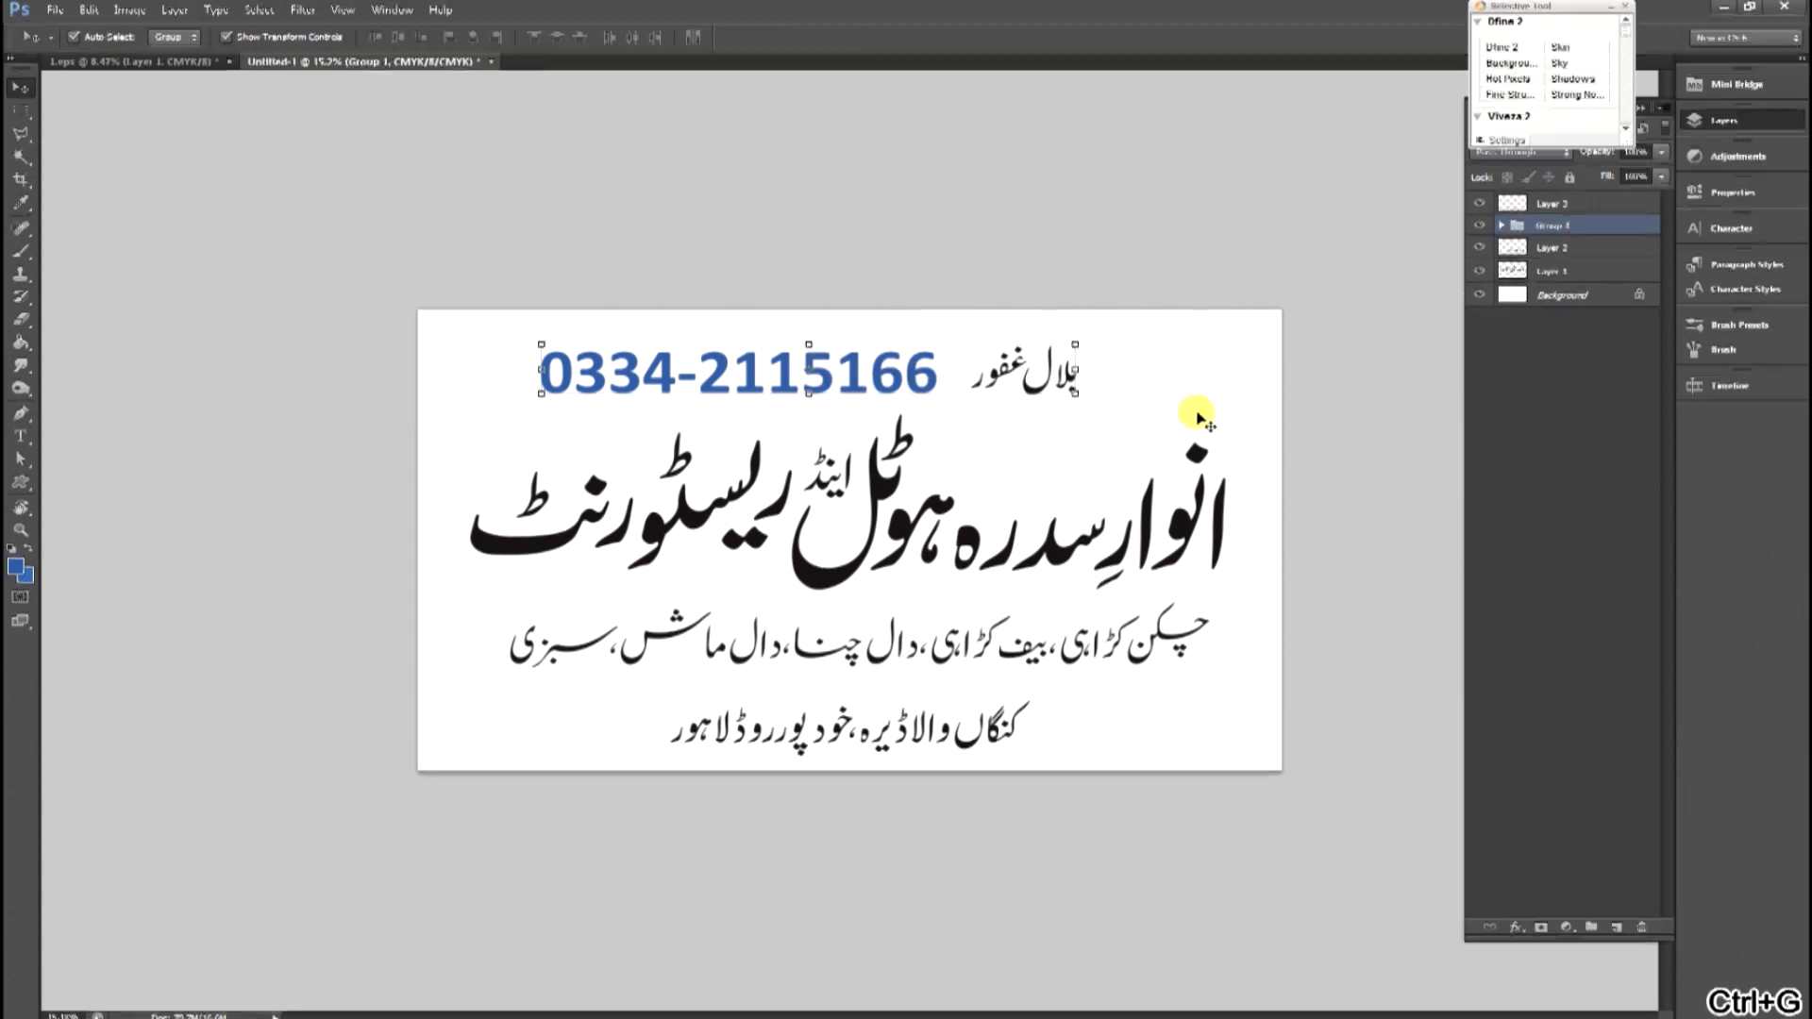
Select all layers and center them horizontally on the banner.
key(ctrl+alt+a)
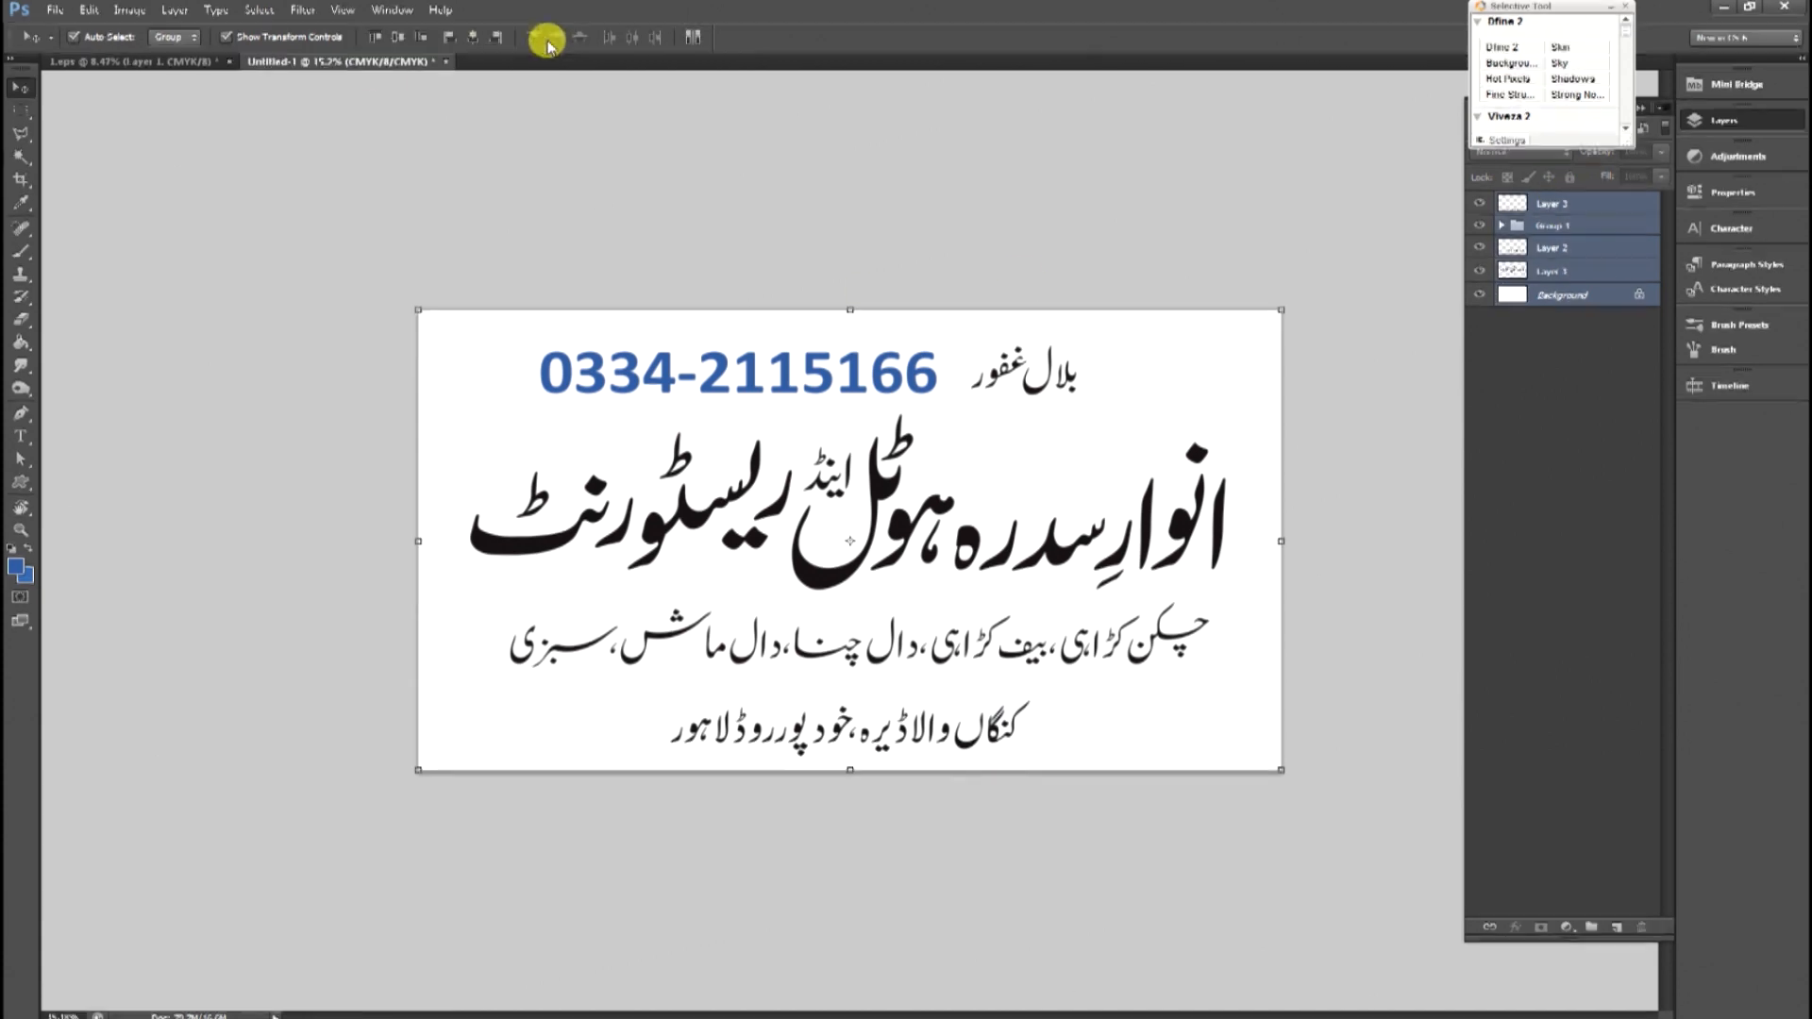
click(473, 37)
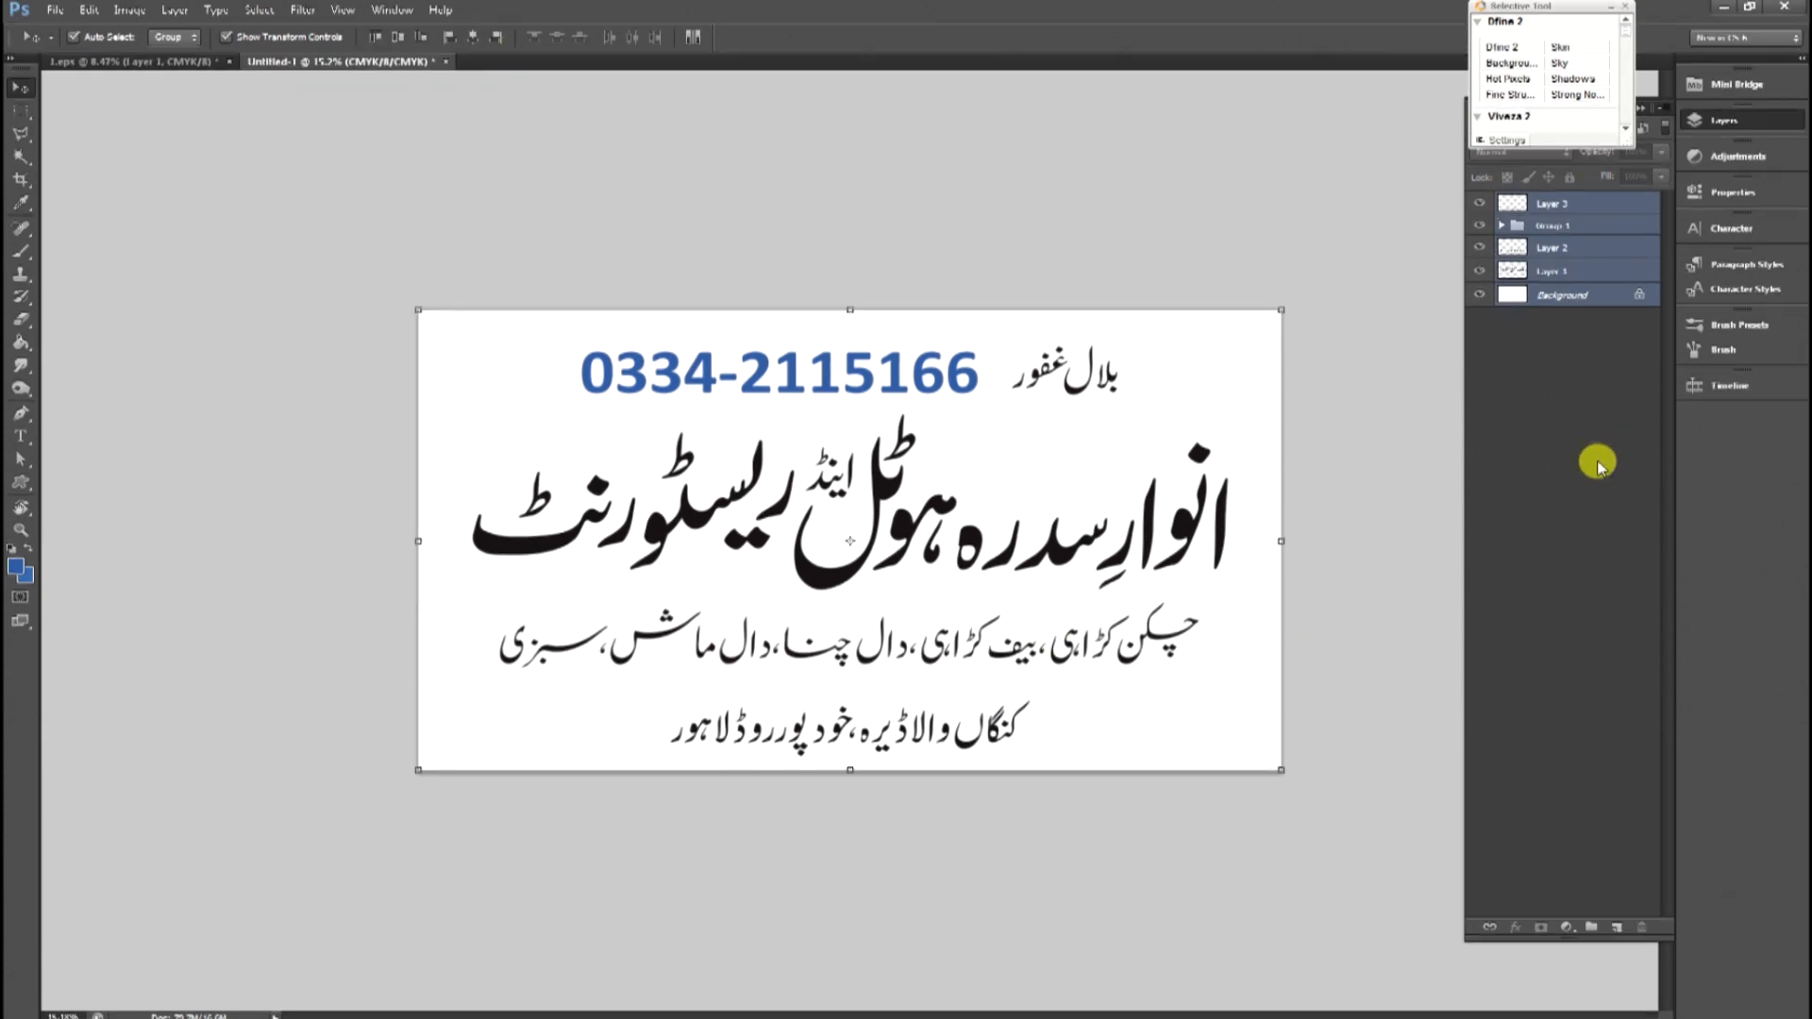
Place the Violet Color Background image above the Background layer, scaled to cover the banner.
click(1562, 297)
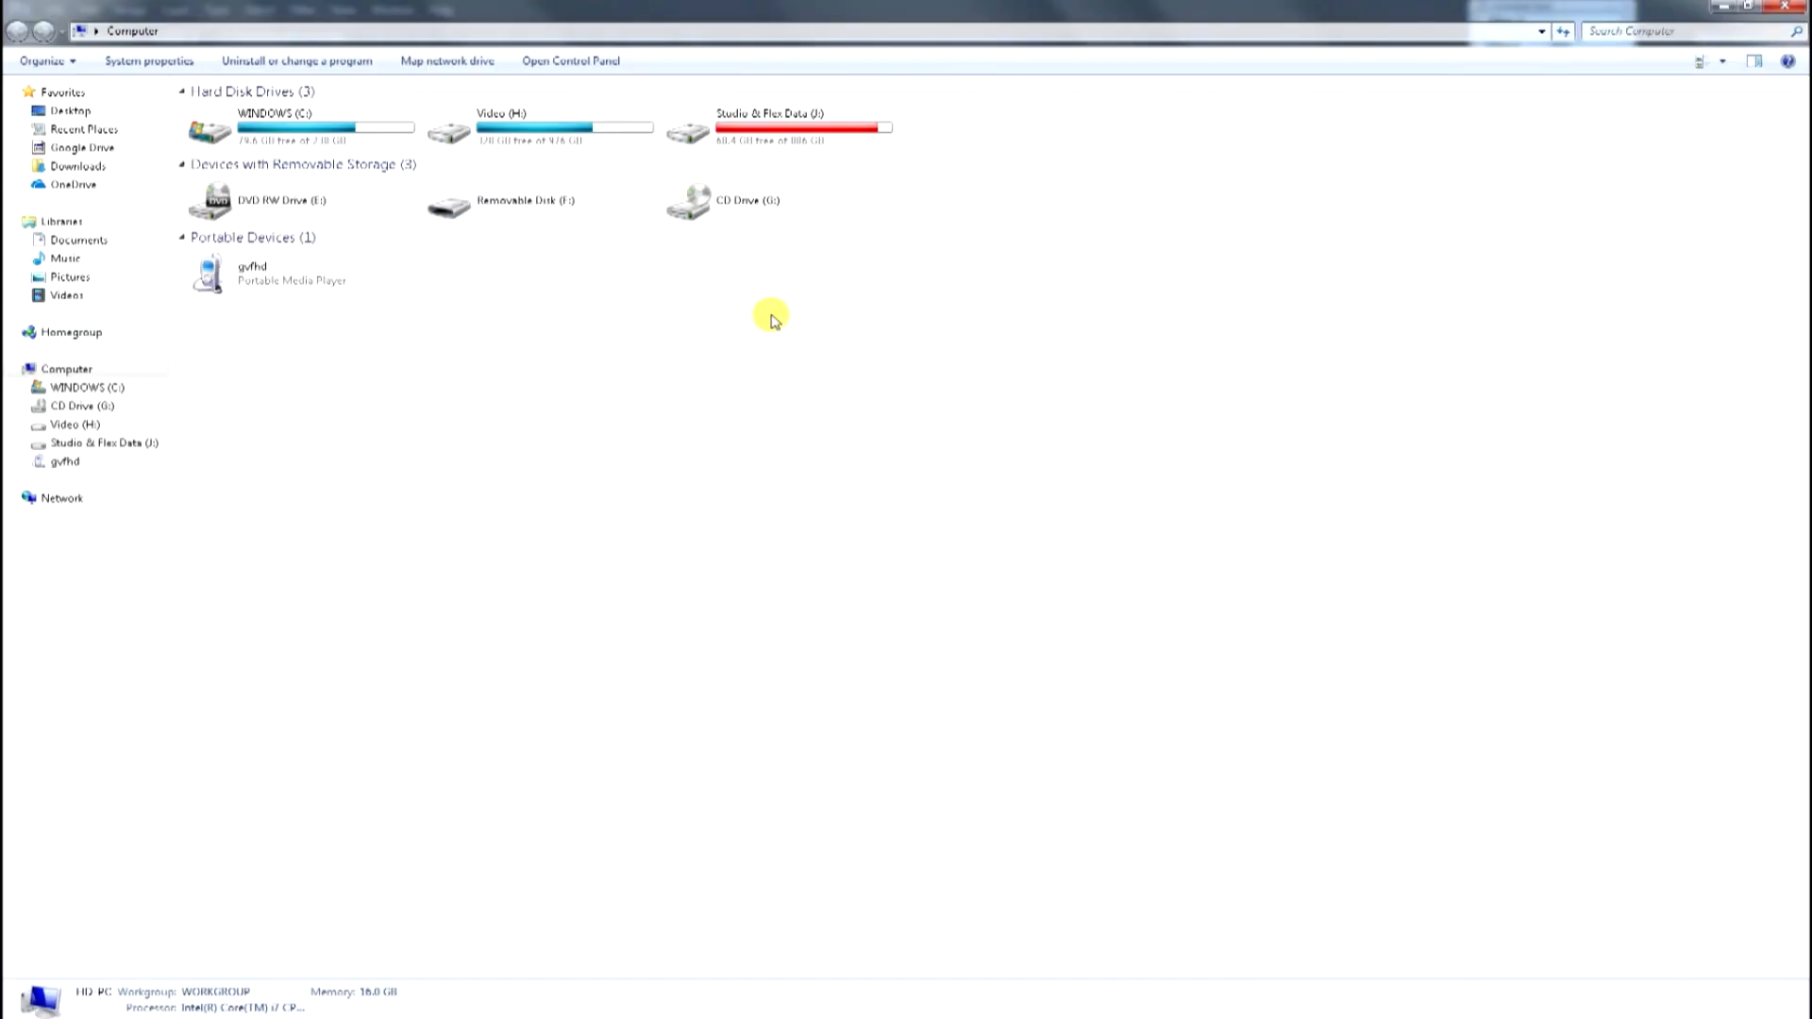
double_click(696, 211)
double_click(251, 154)
double_click(635, 154)
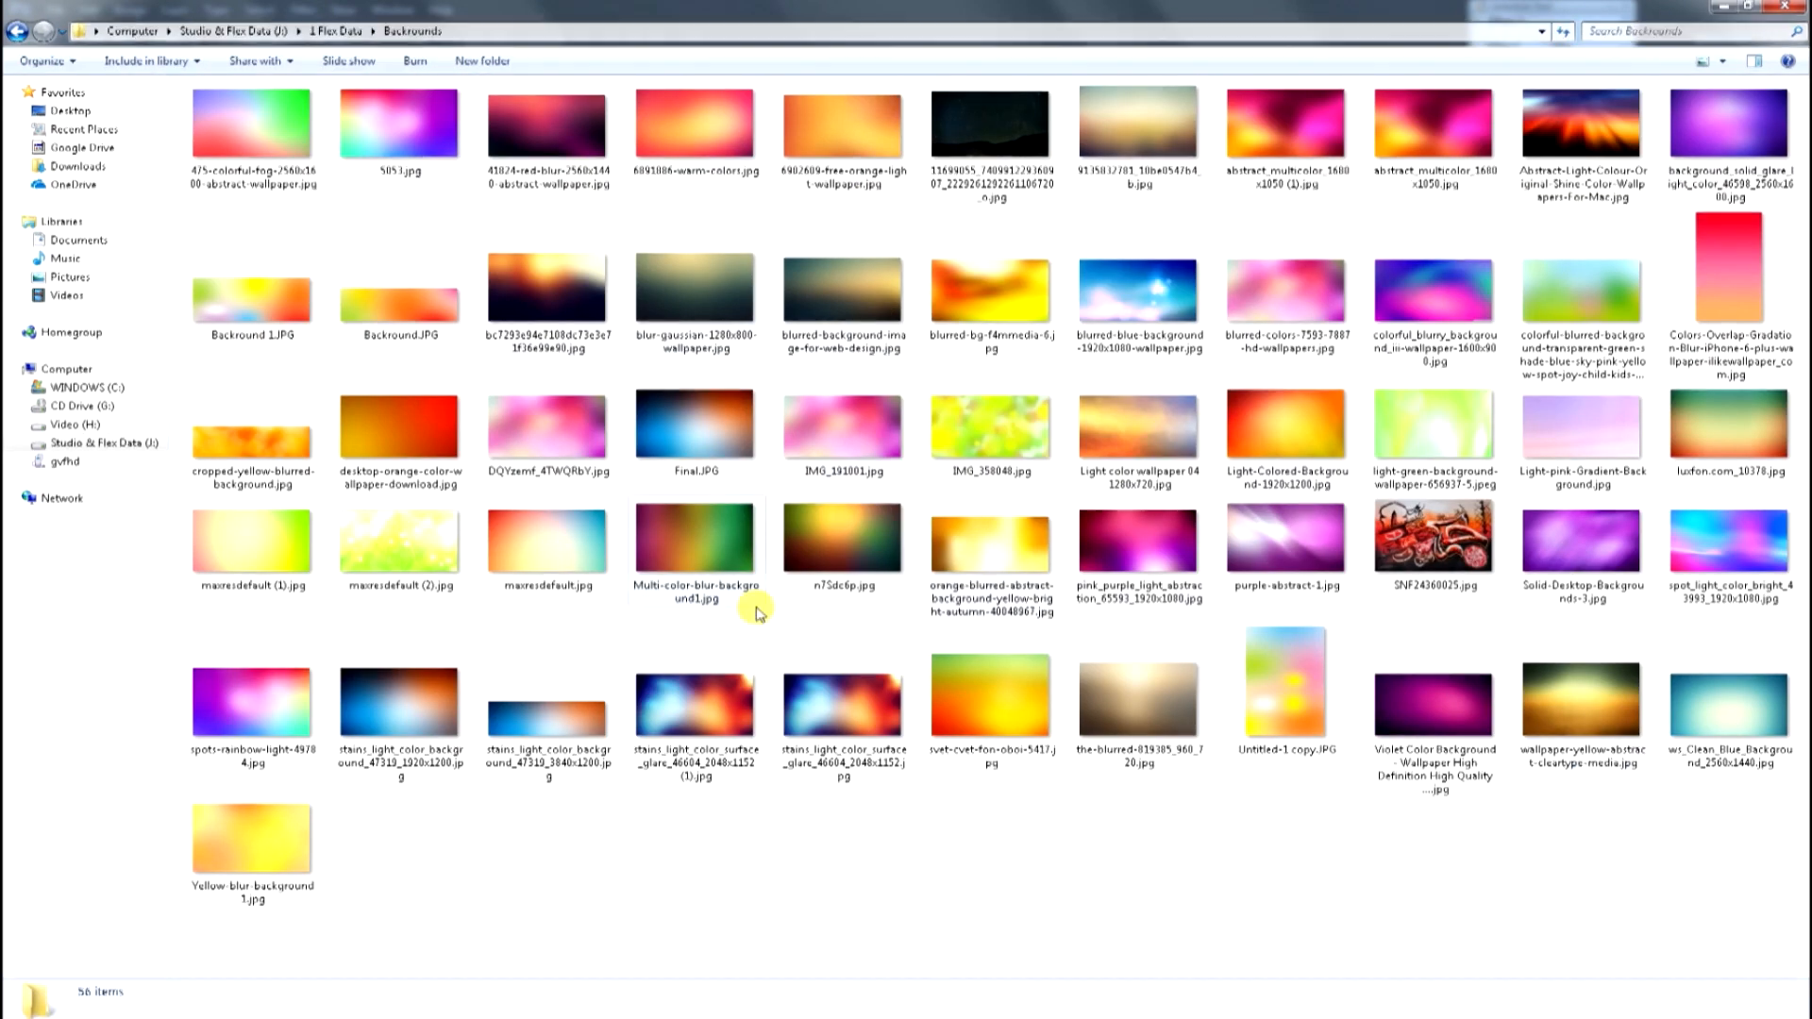
click(1433, 708)
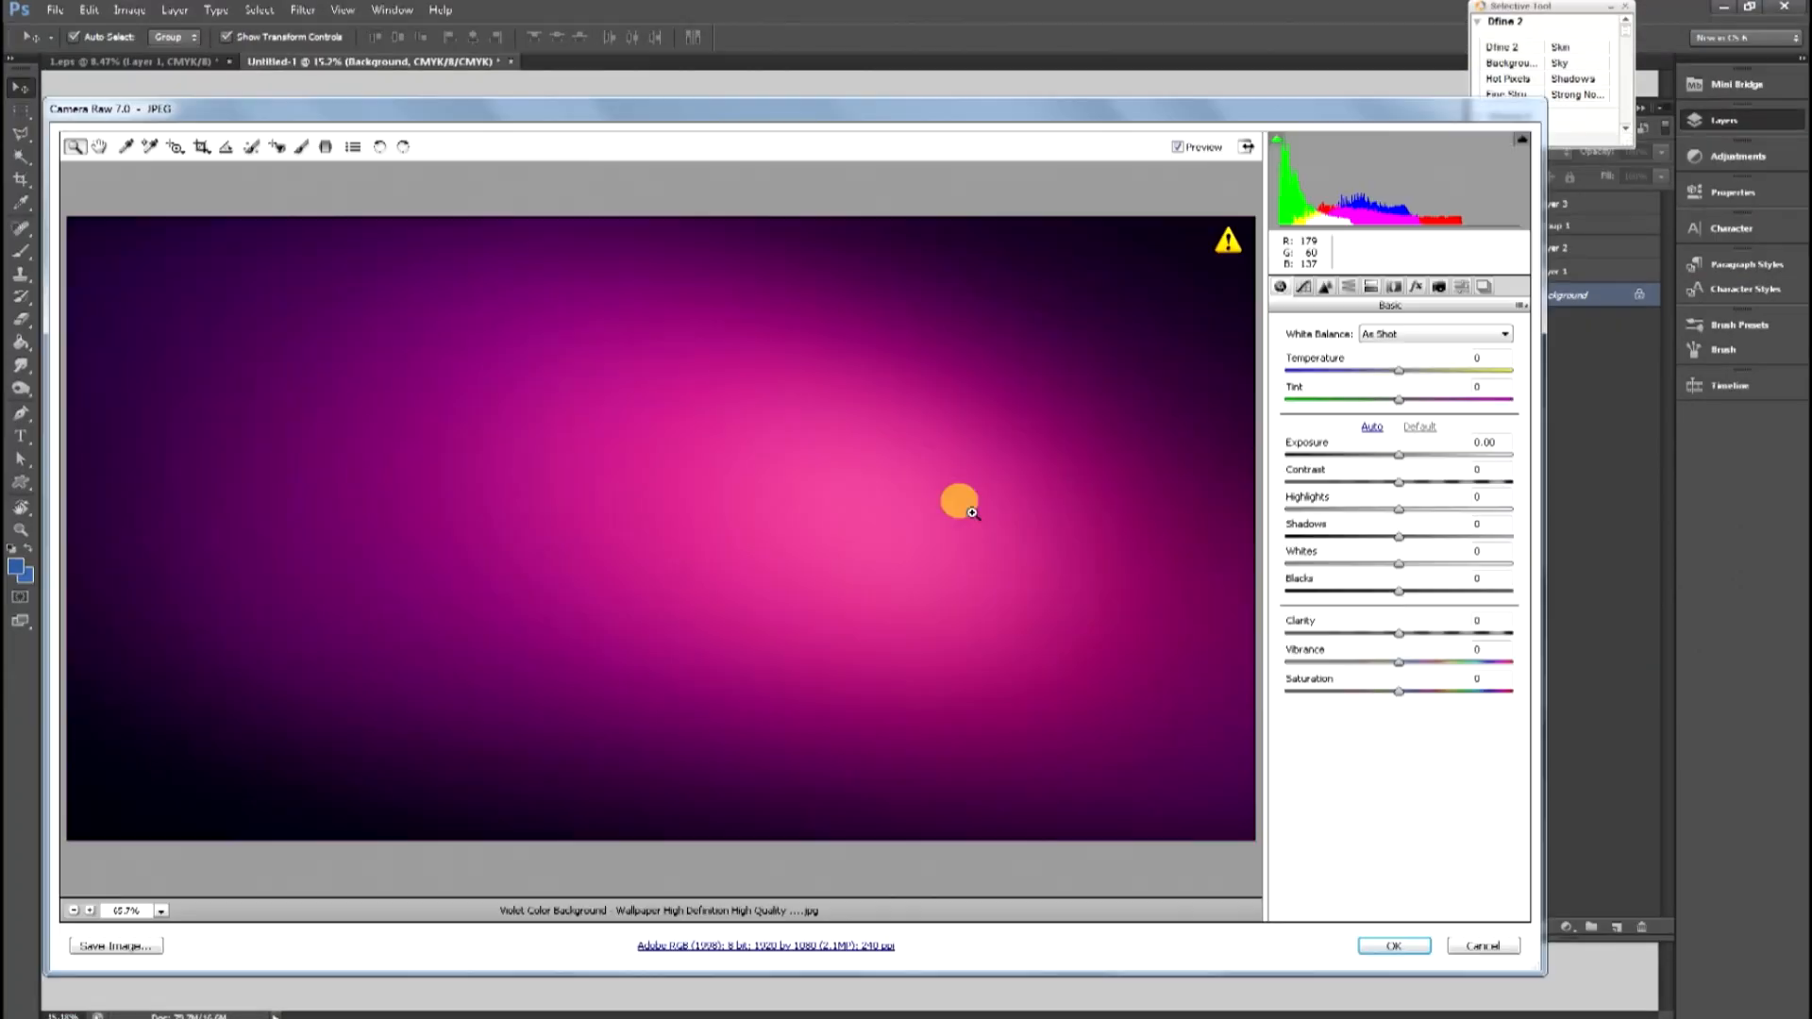
key(Return)
drag(891, 518, 1319, 335)
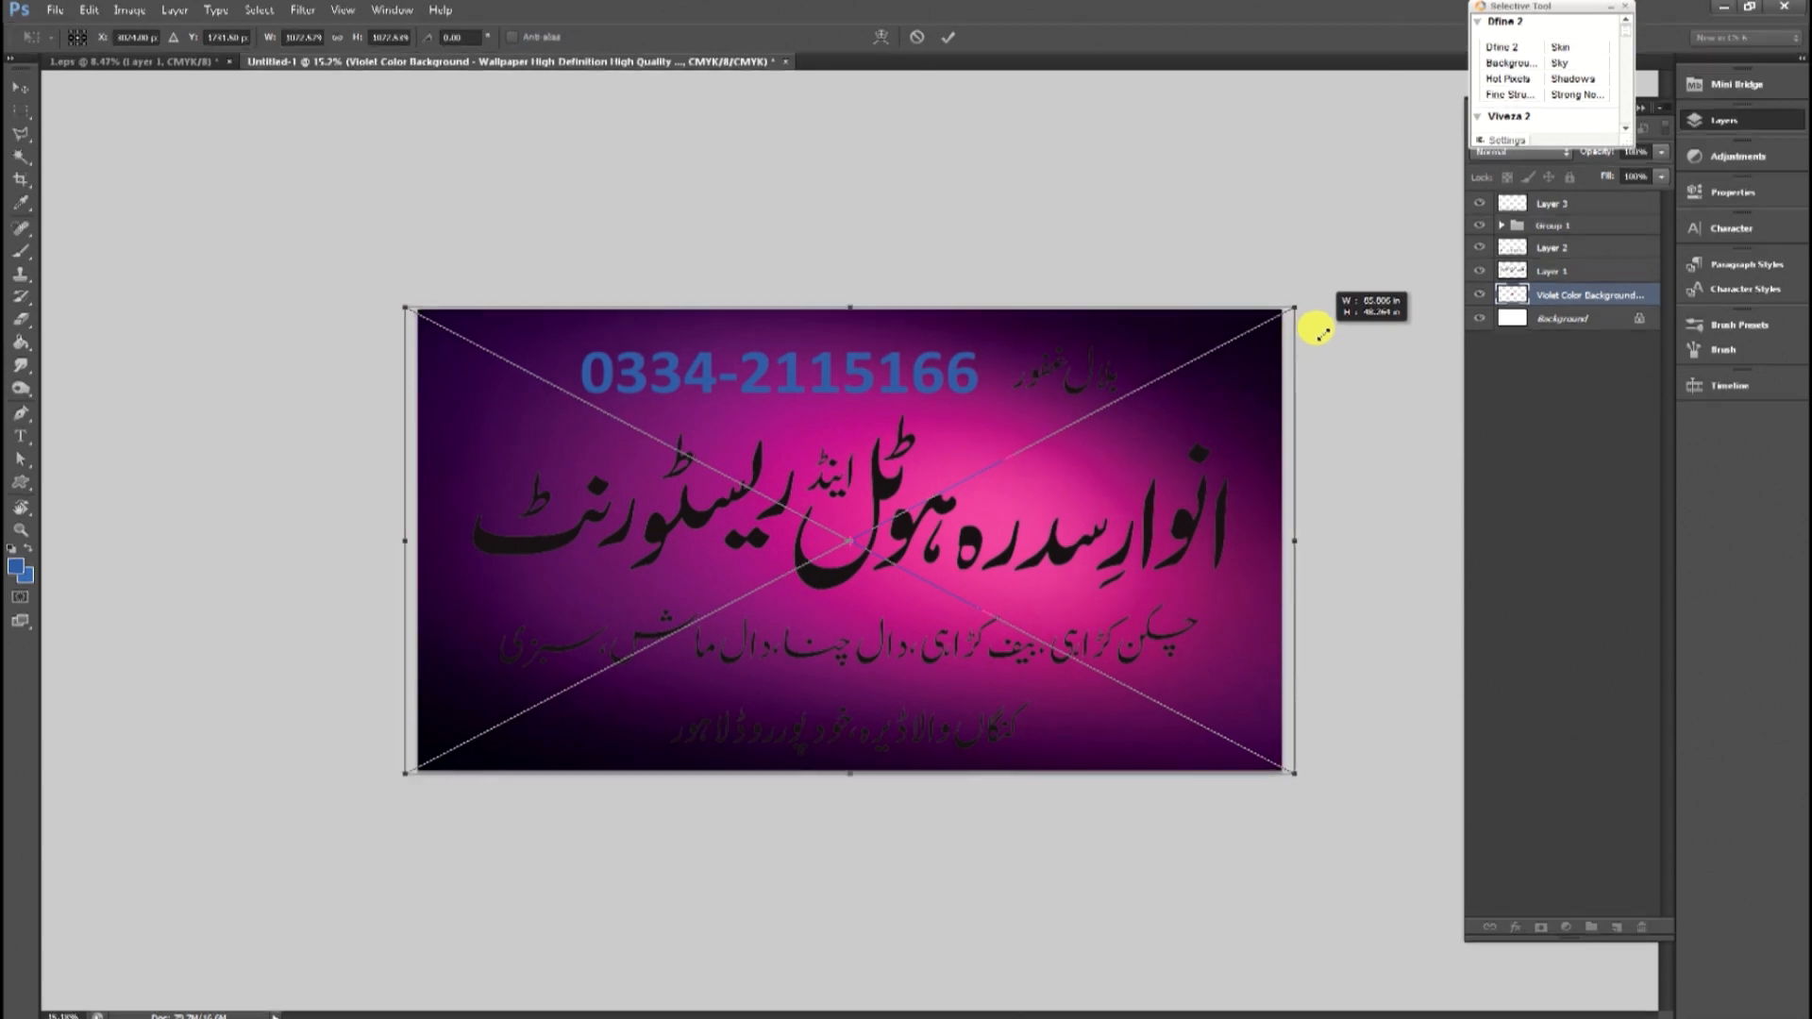
key(Return)
Apply a yellow Color Overlay at 100% opacity to the restaurant title layer.
double_click(1611, 271)
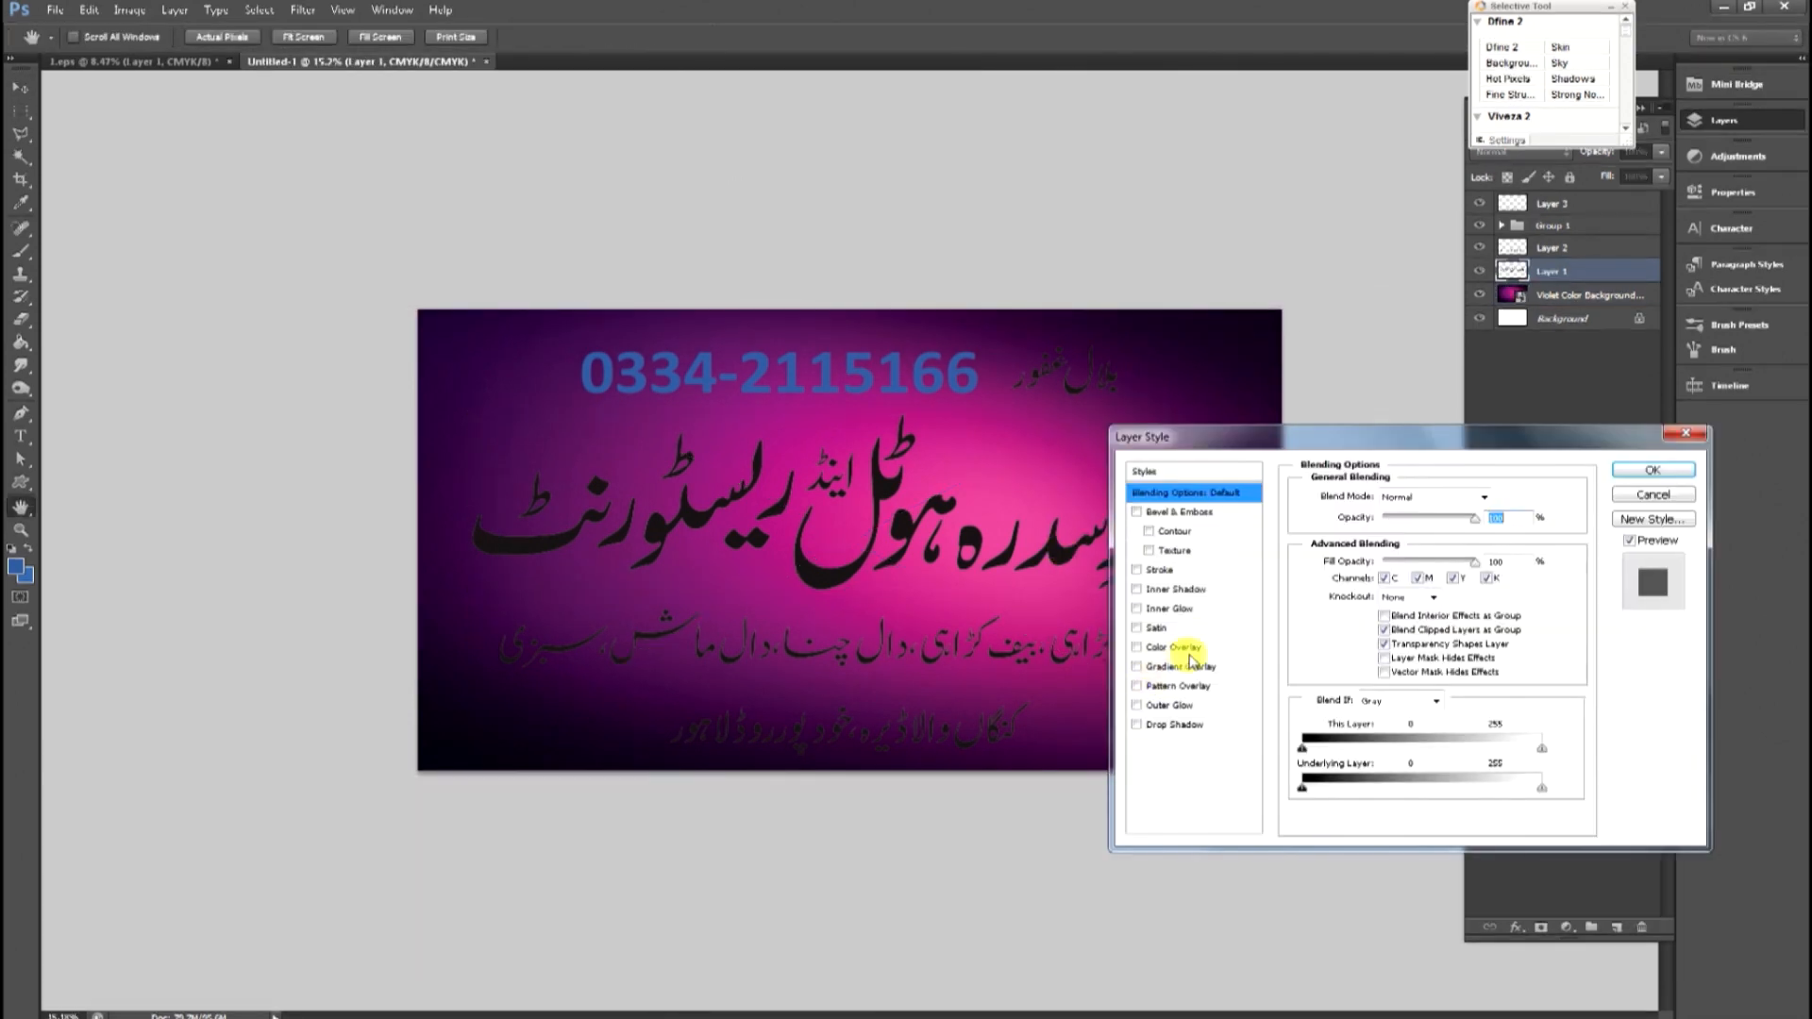
click(1179, 650)
click(1491, 498)
drag(1199, 640, 1057, 551)
drag(1633, 832, 1535, 805)
text(100)
key(Return)
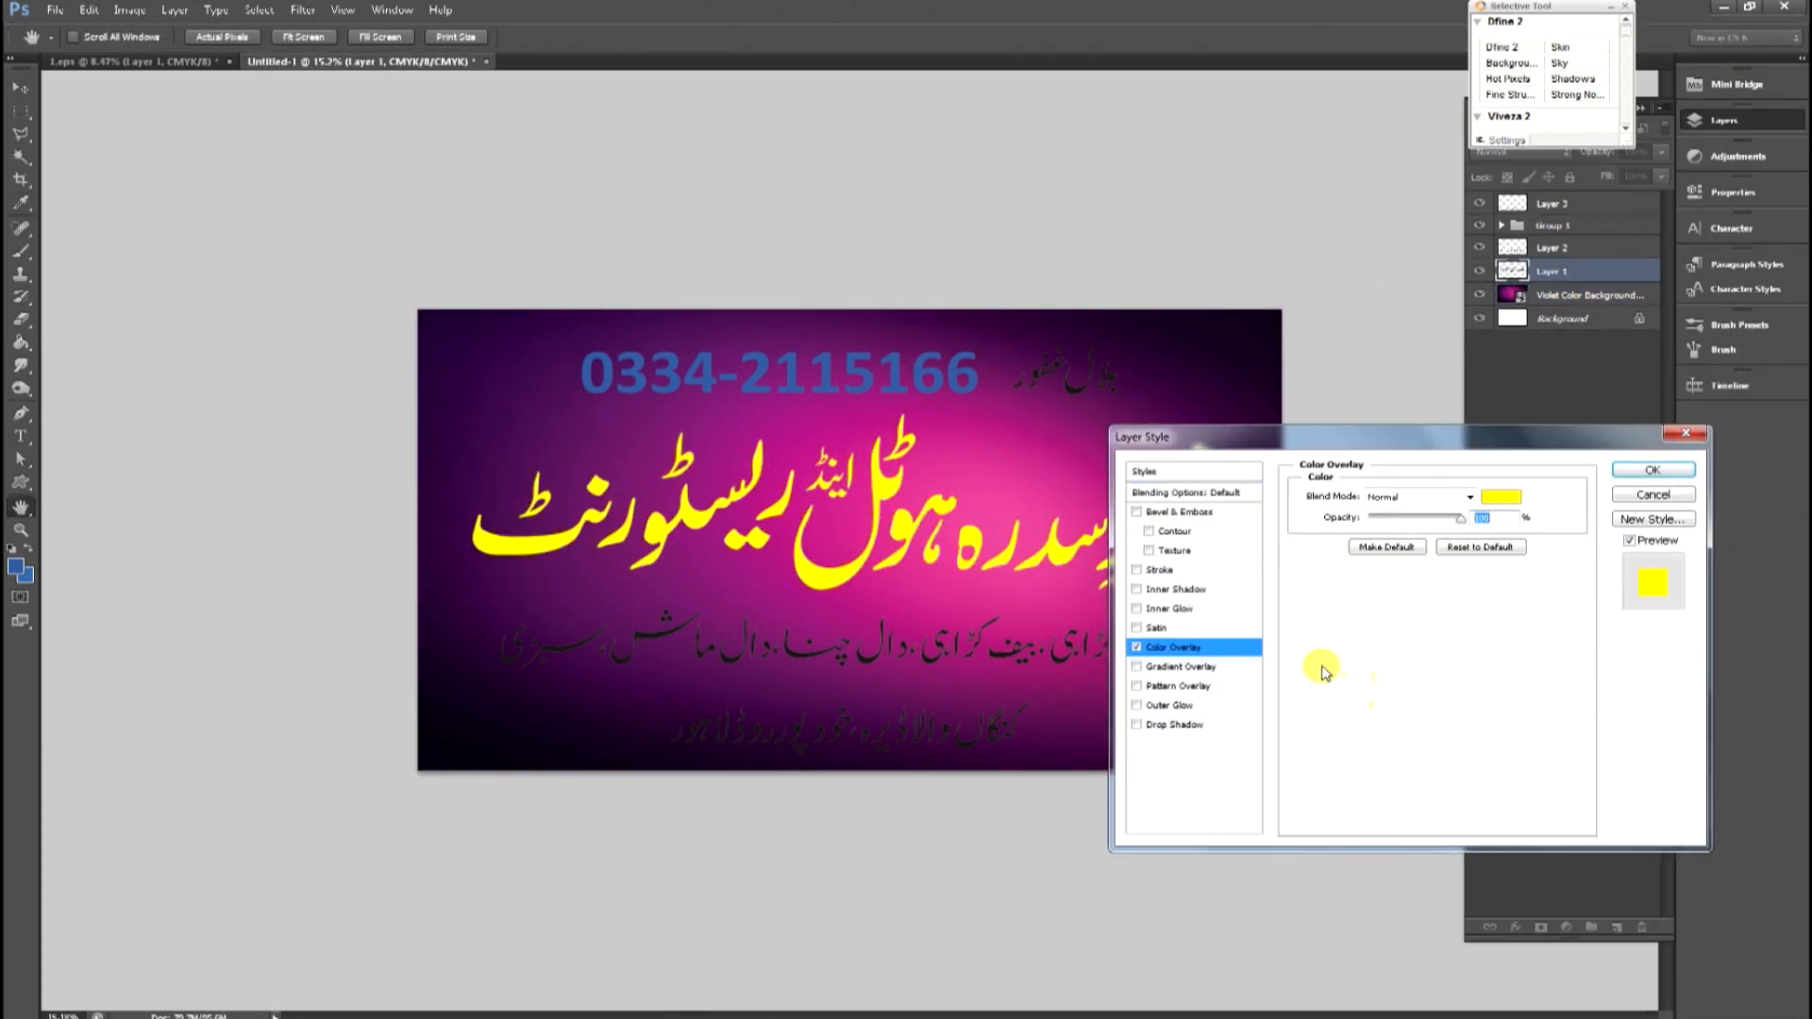
Add a black 40 px outside Stroke to the title.
click(1159, 570)
drag(1372, 494, 1388, 493)
click(1340, 619)
key(Return)
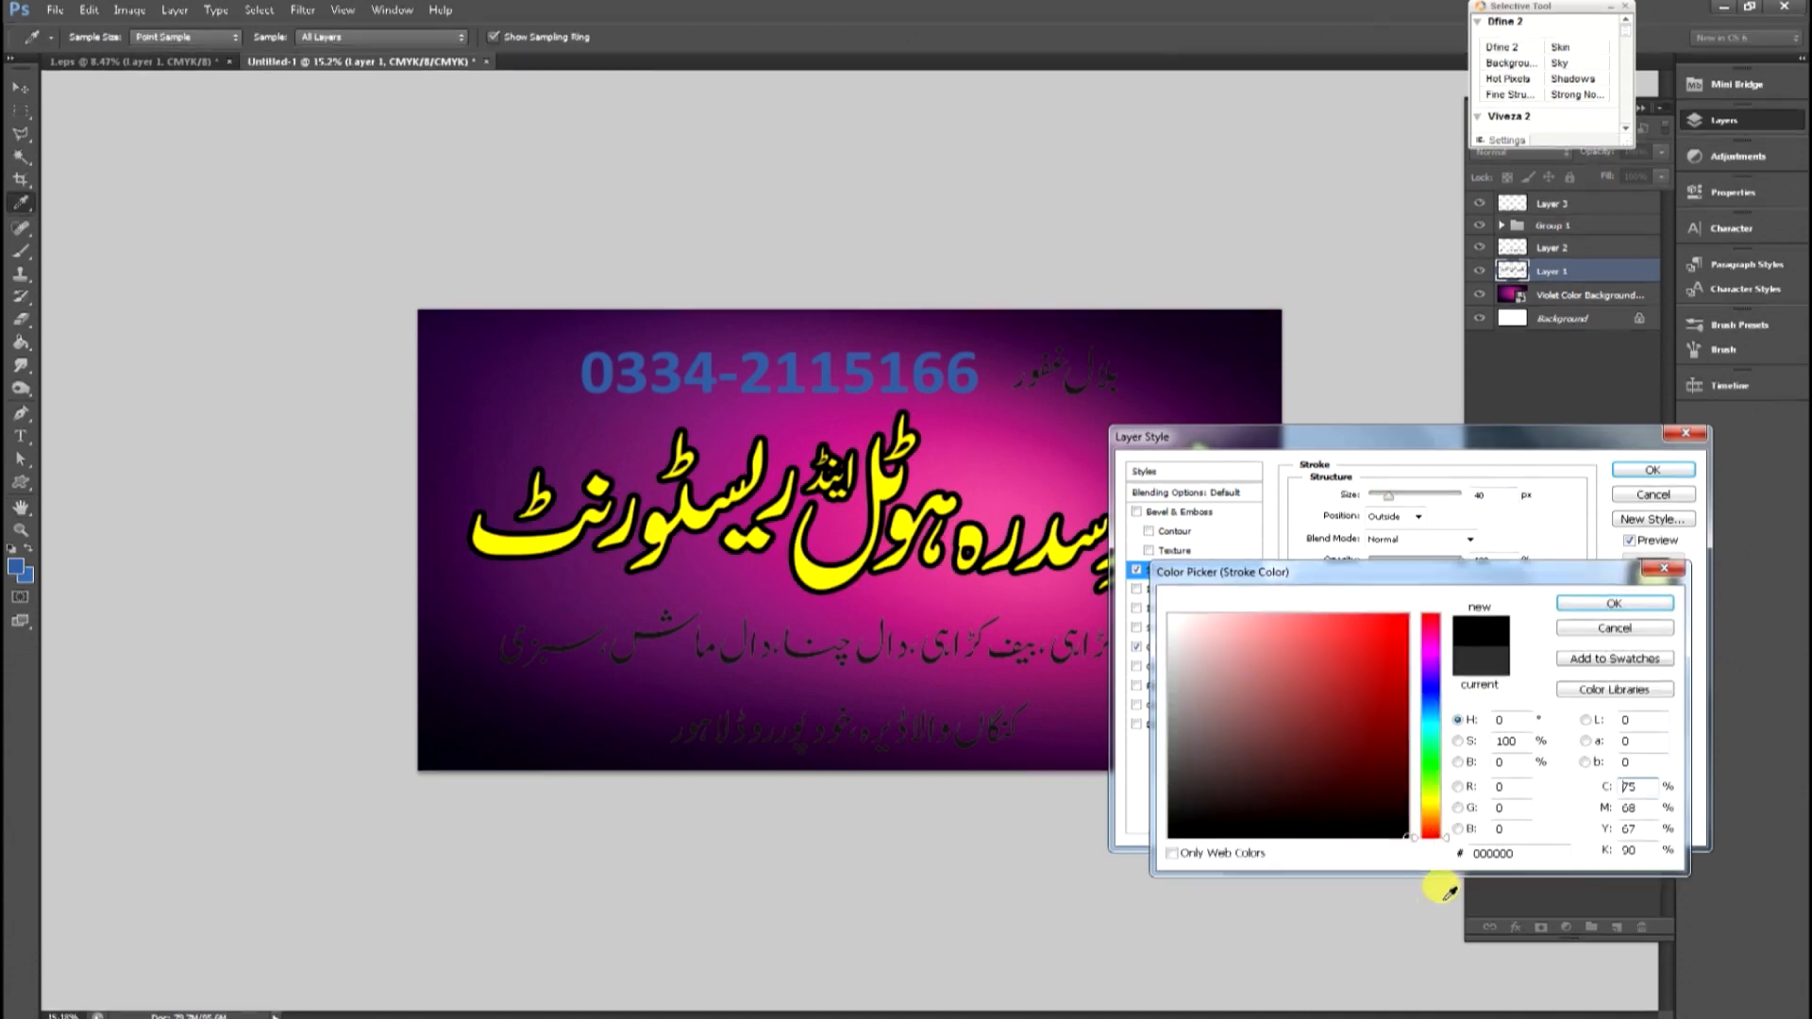
Add a black Normal-mode drop shadow at 100% opacity to the title, offset about 55 px.
click(1174, 723)
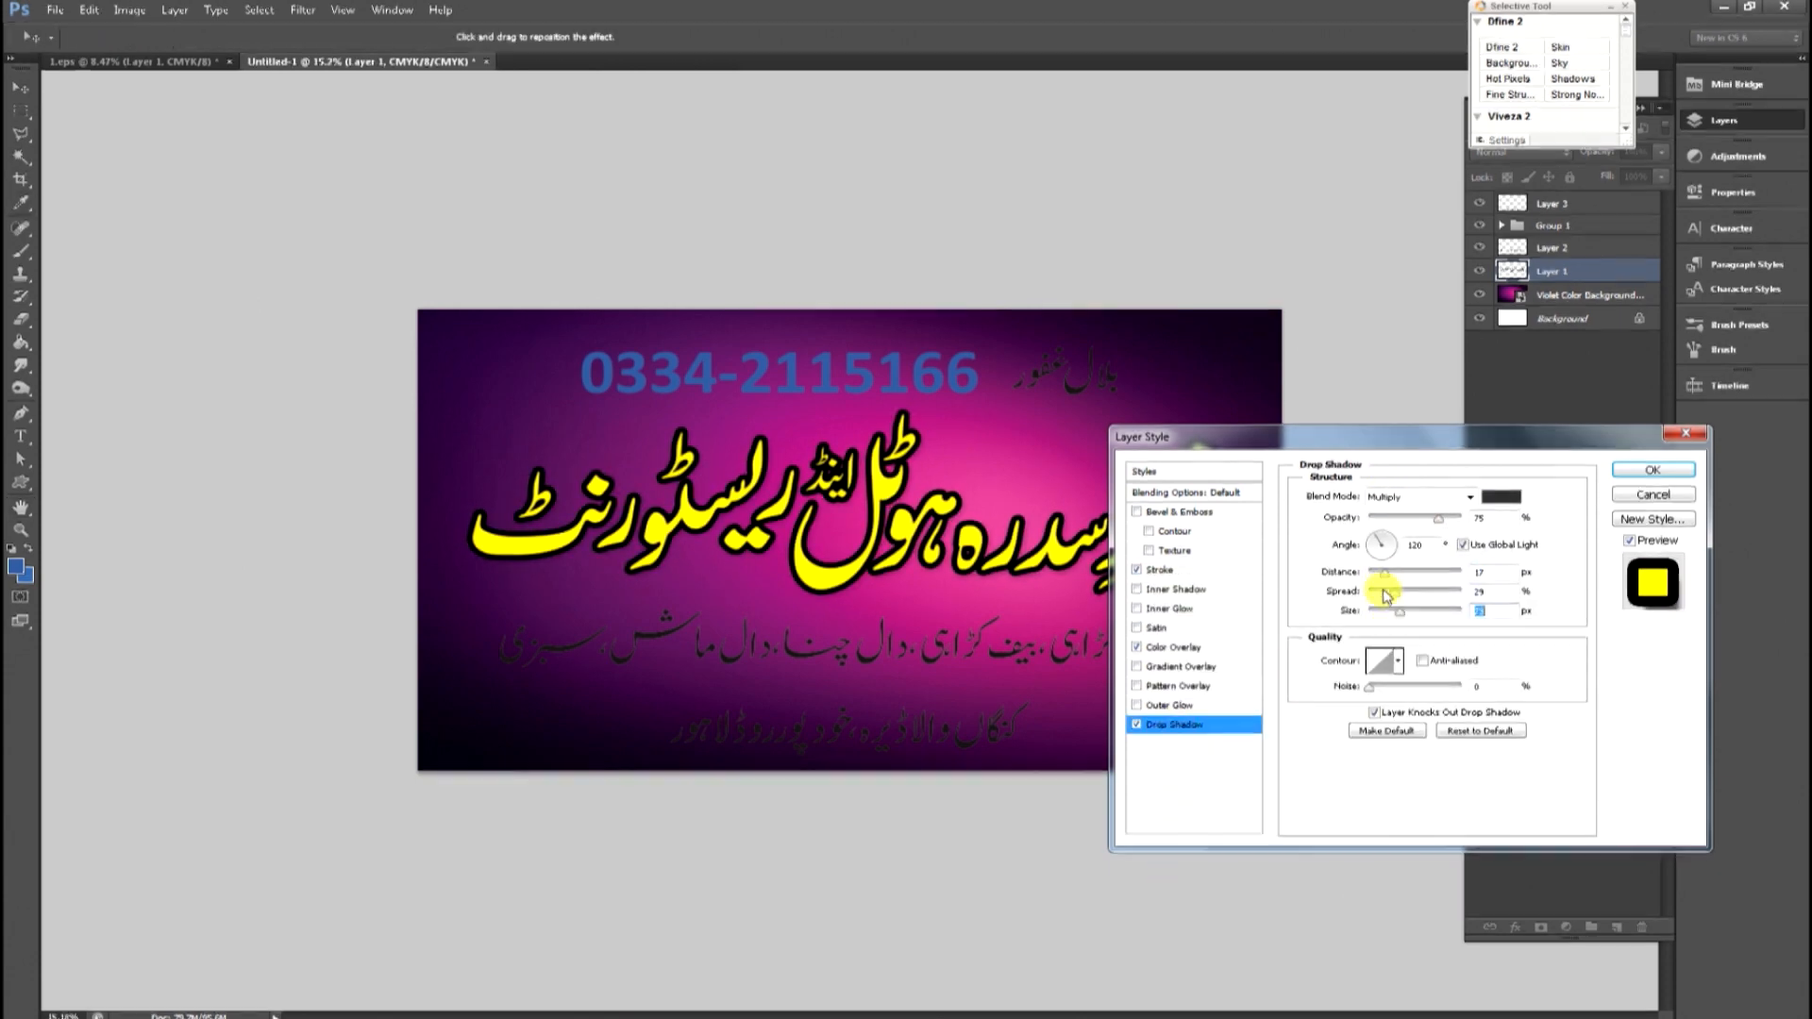
click(1415, 498)
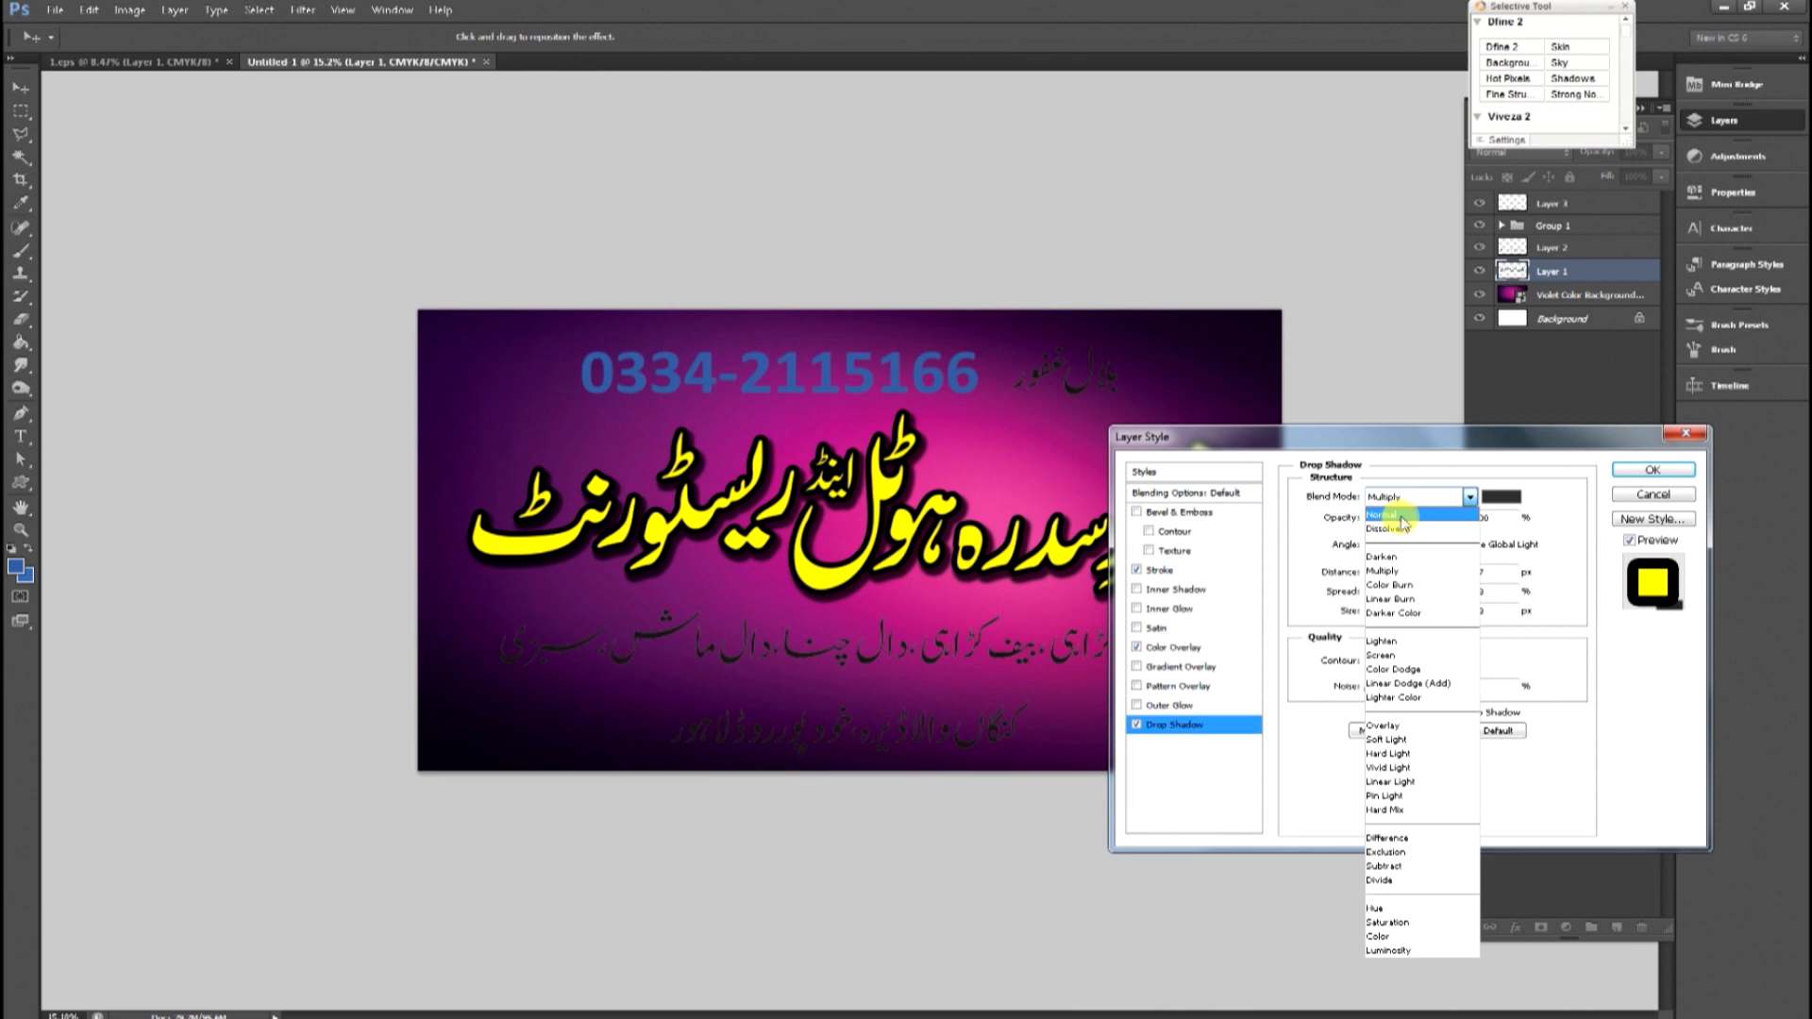
click(1402, 517)
click(1501, 497)
drag(1368, 671, 1399, 901)
key(Return)
drag(1391, 619, 1455, 592)
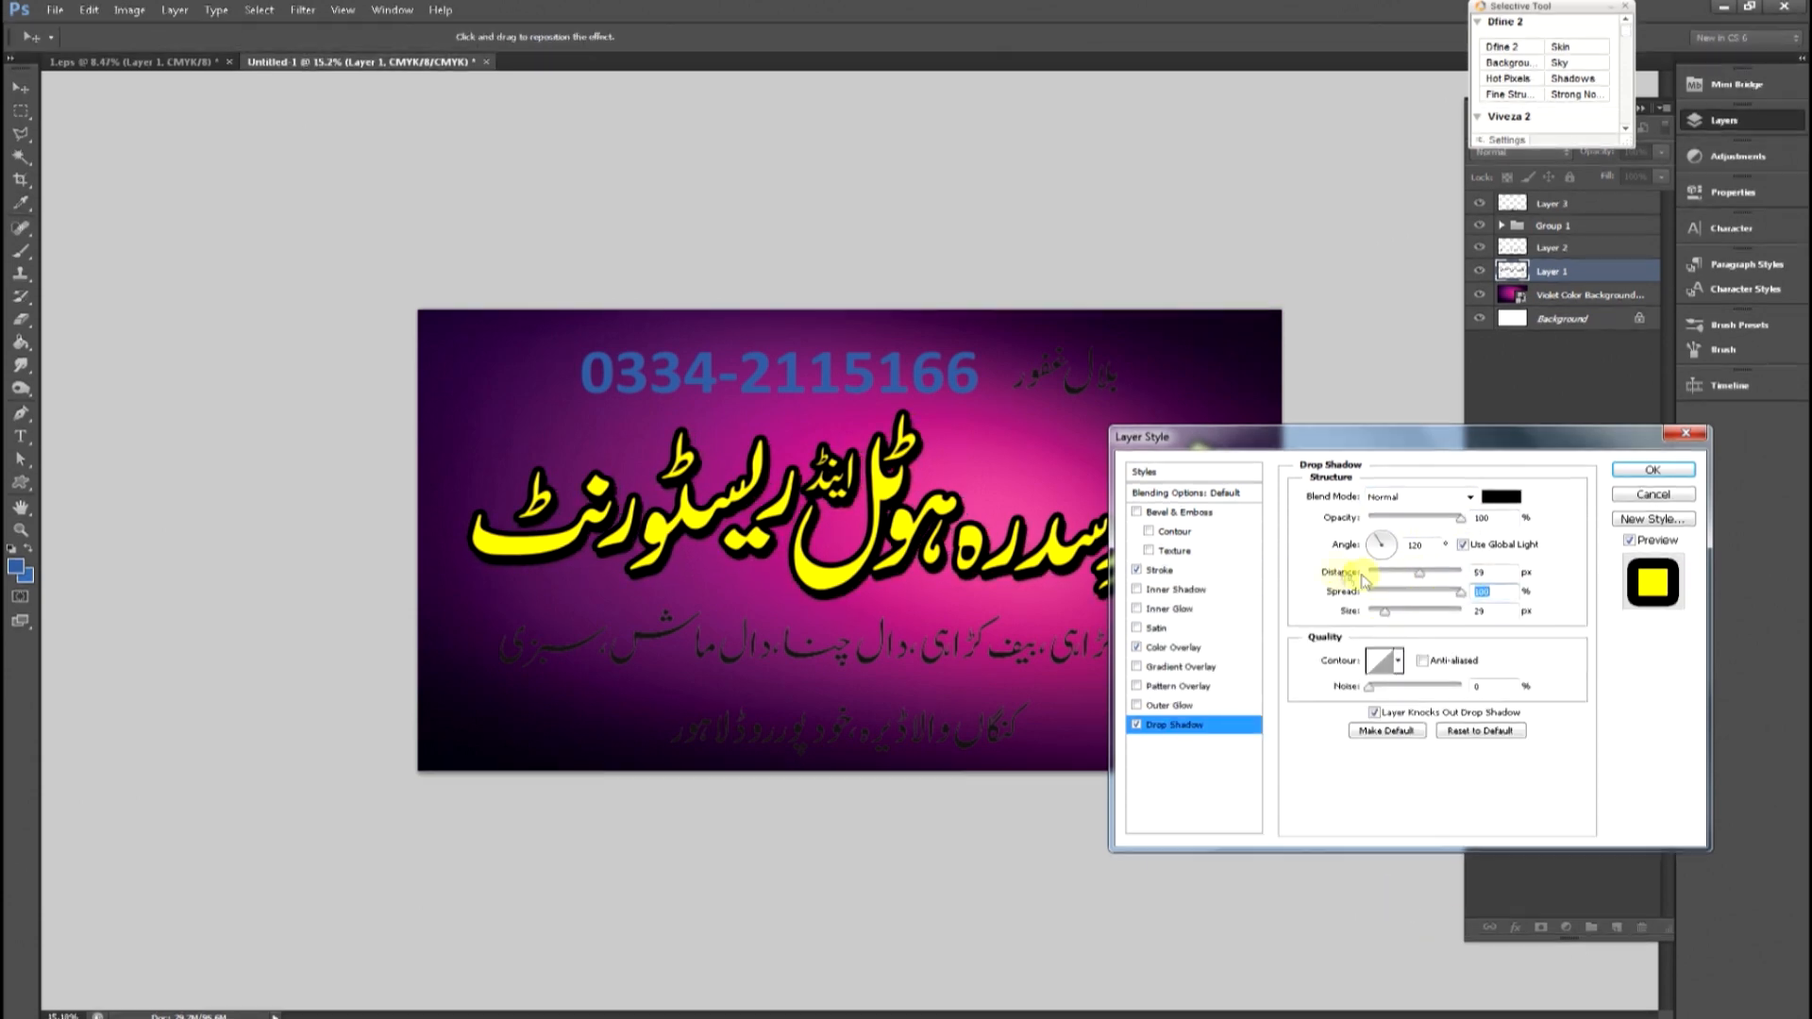
click(1159, 570)
Give the menu line a white Color Overlay and a black outside Stroke.
double_click(1495, 493)
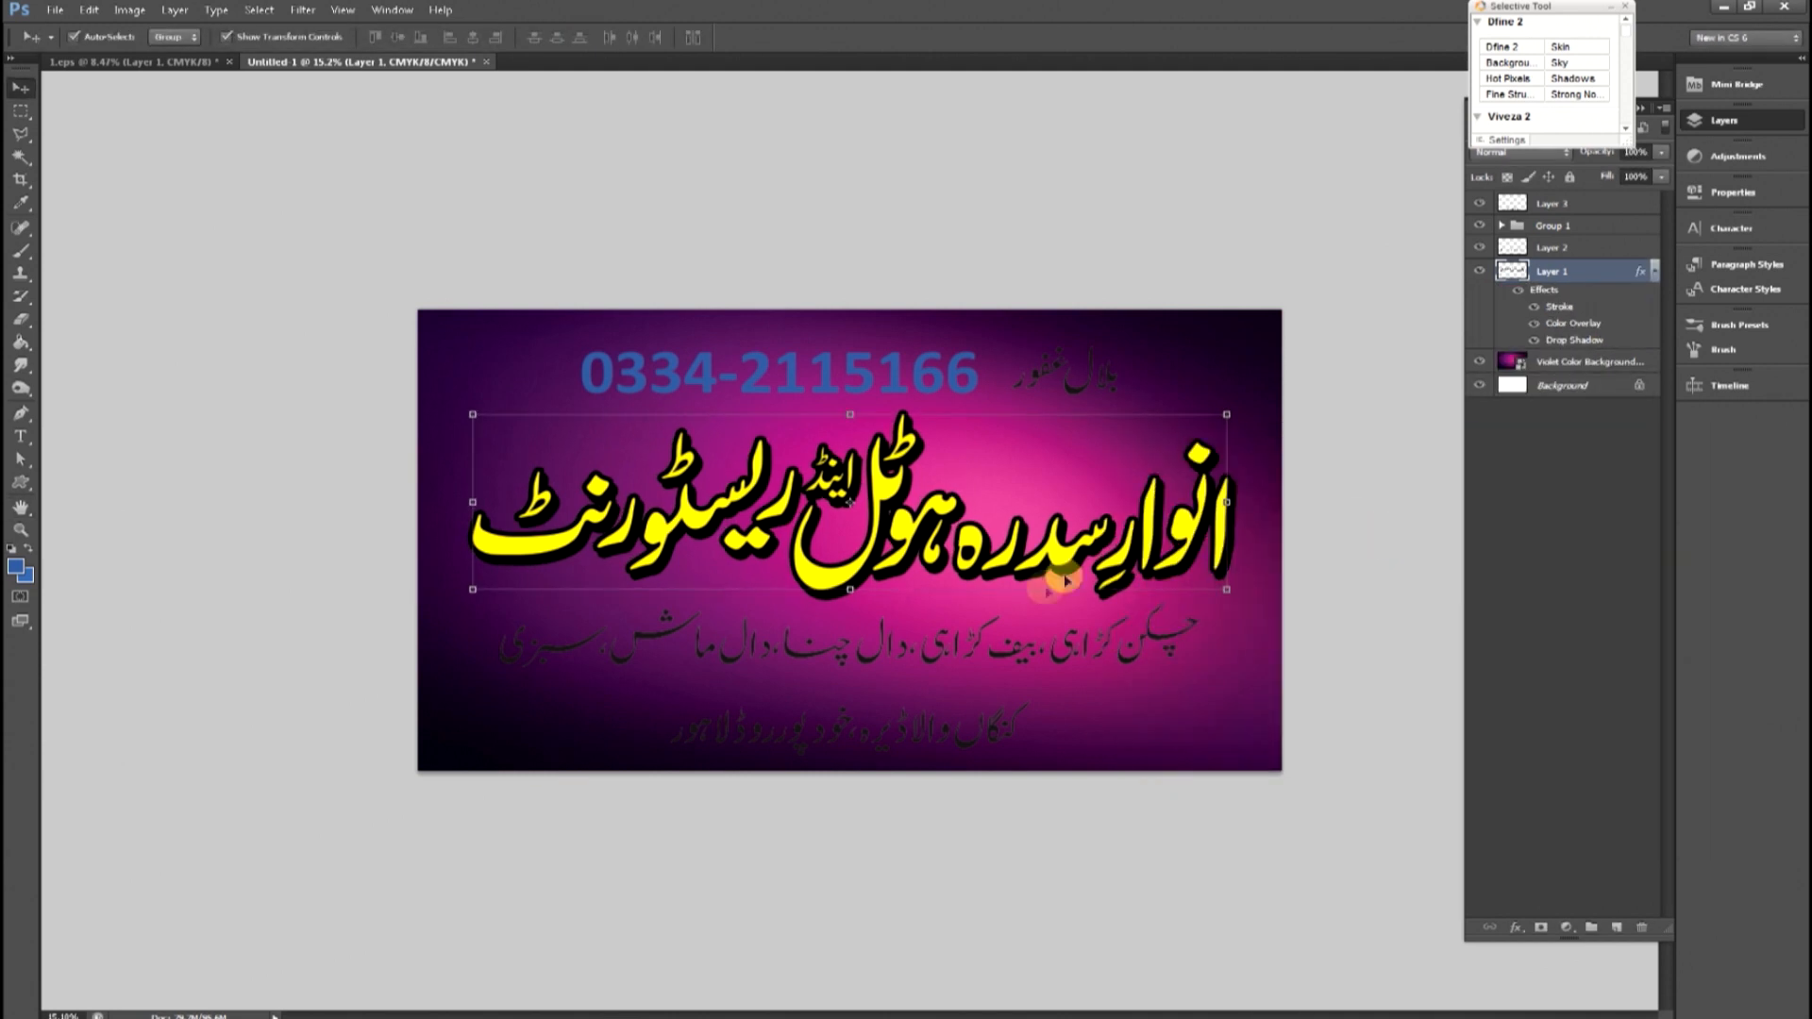
click(1060, 627)
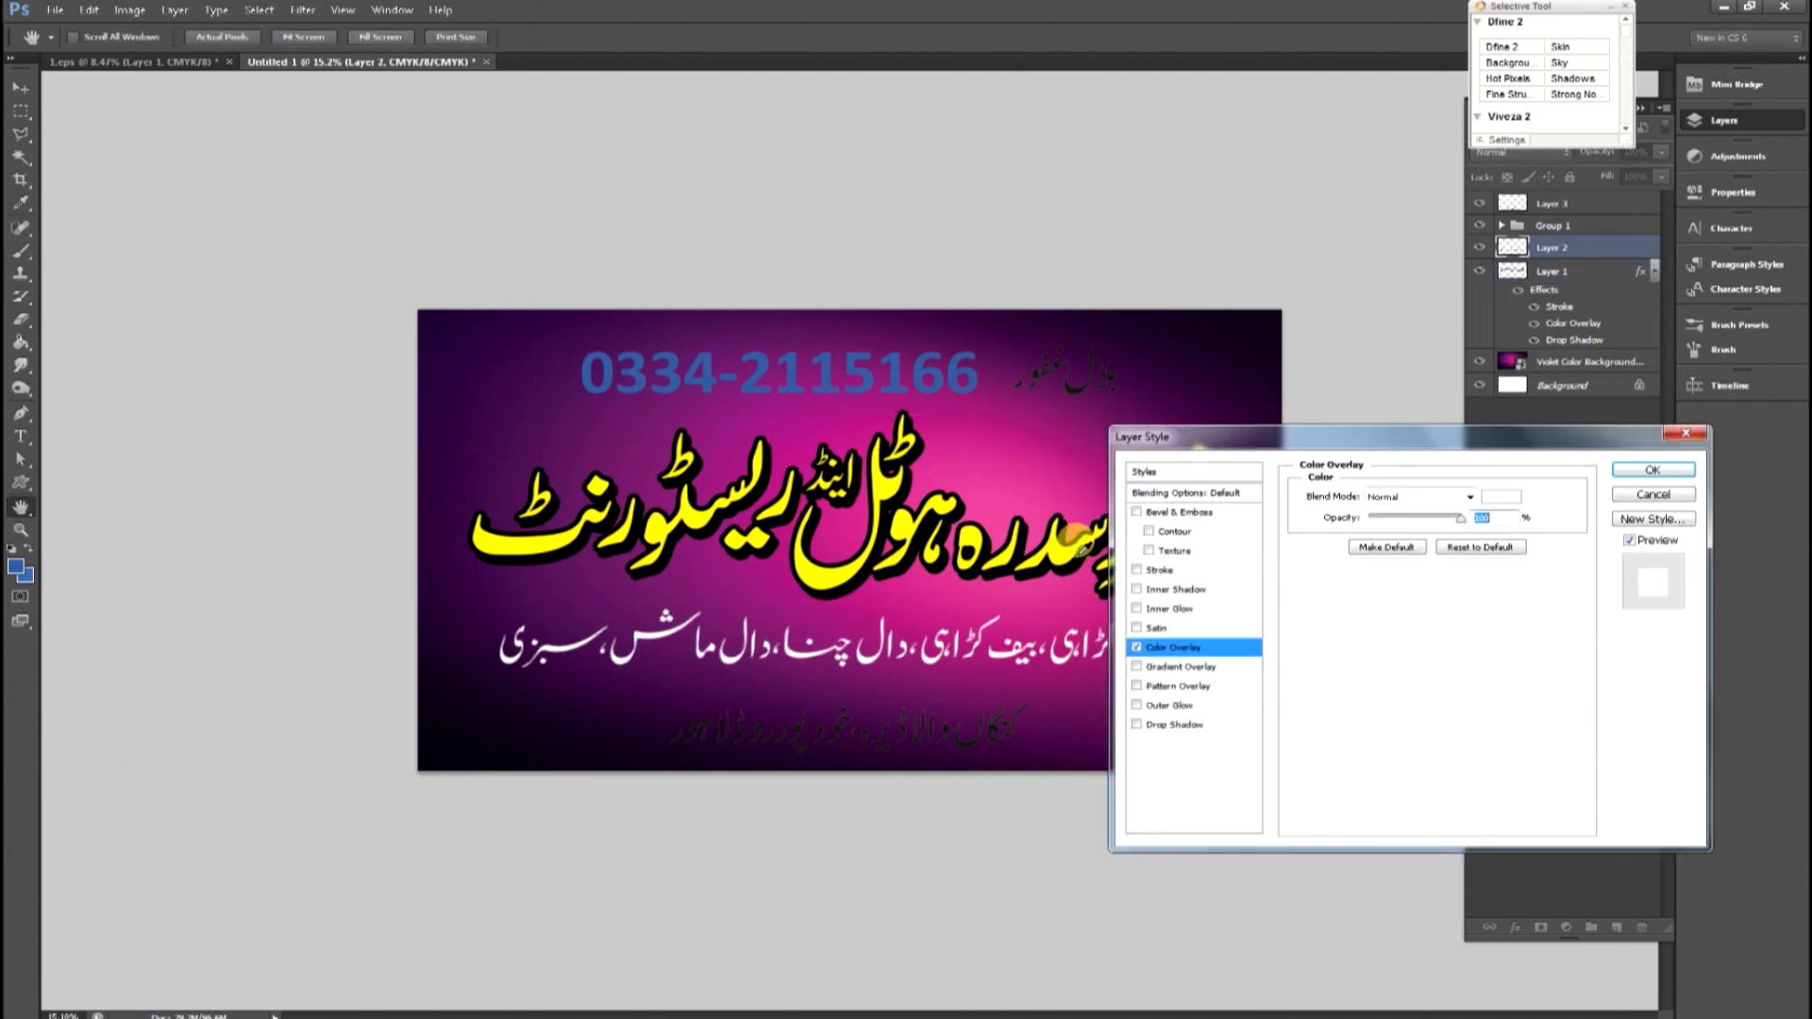
click(1159, 570)
text(10)
click(1348, 615)
drag(1356, 698, 1472, 861)
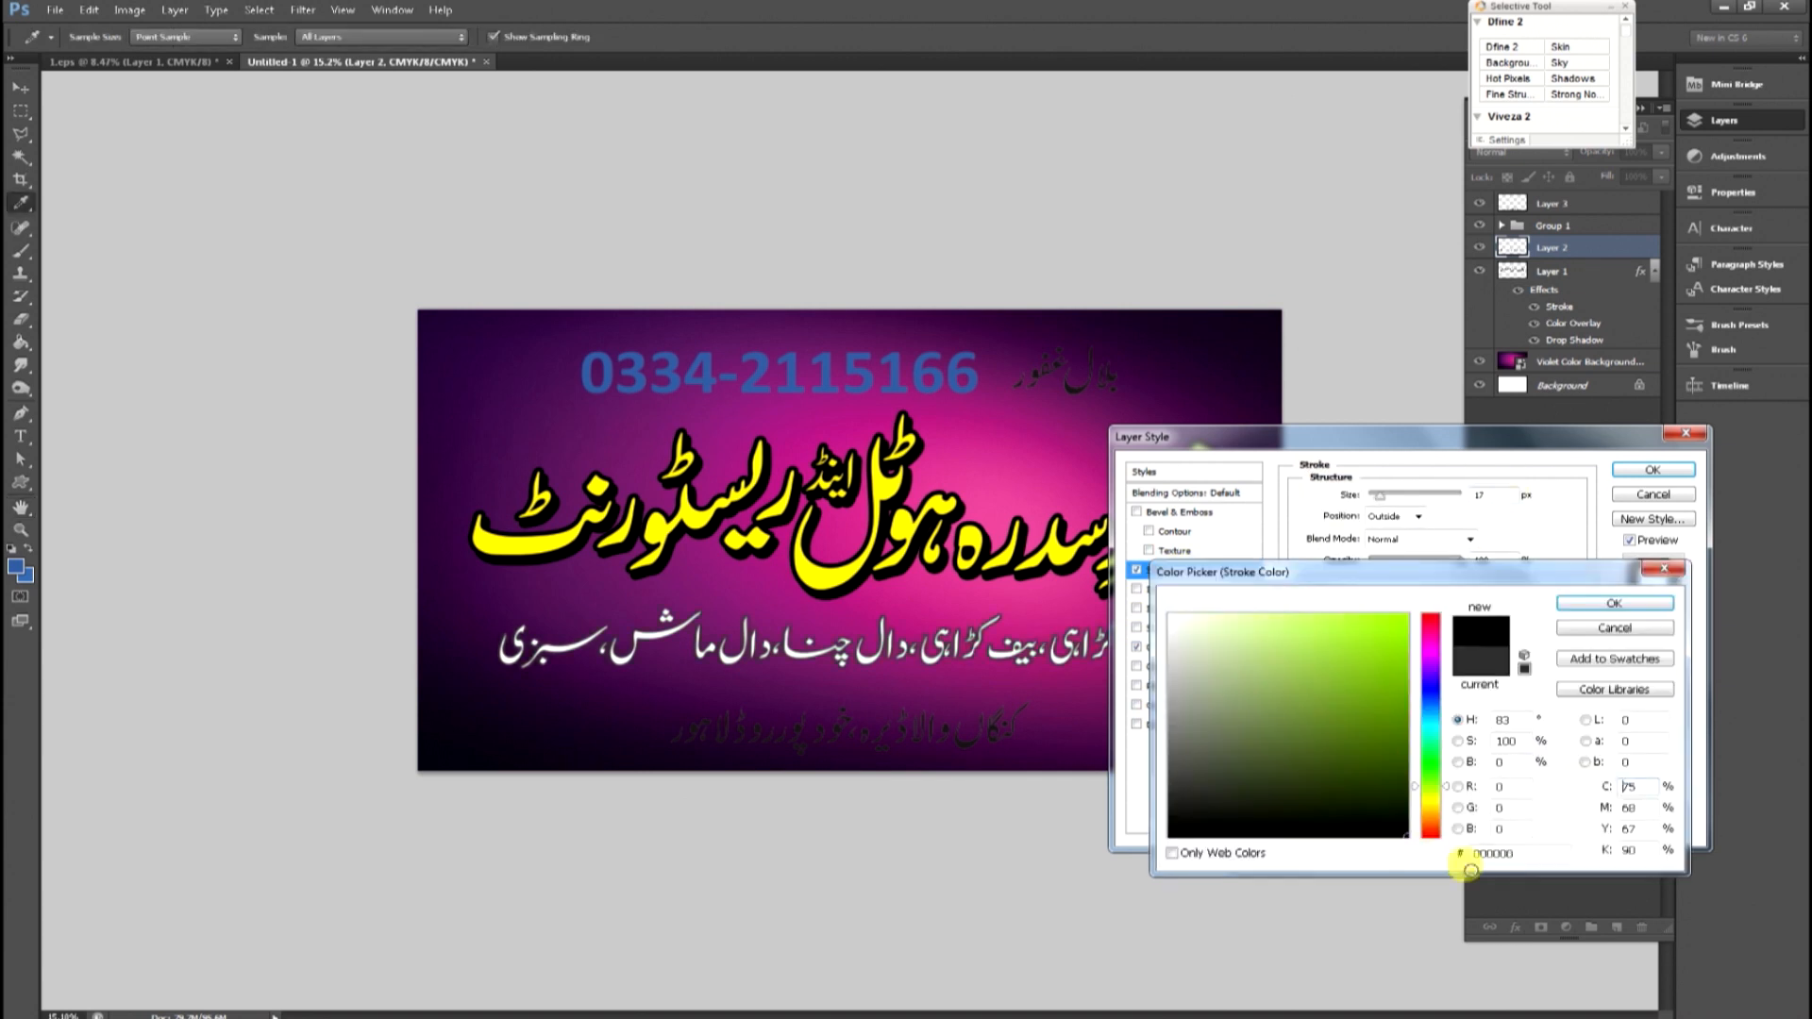
key(Return)
key(Return)
Copy the menu line's stroke and color overlay effects to the address layer and the phone-number group.
click(962, 748)
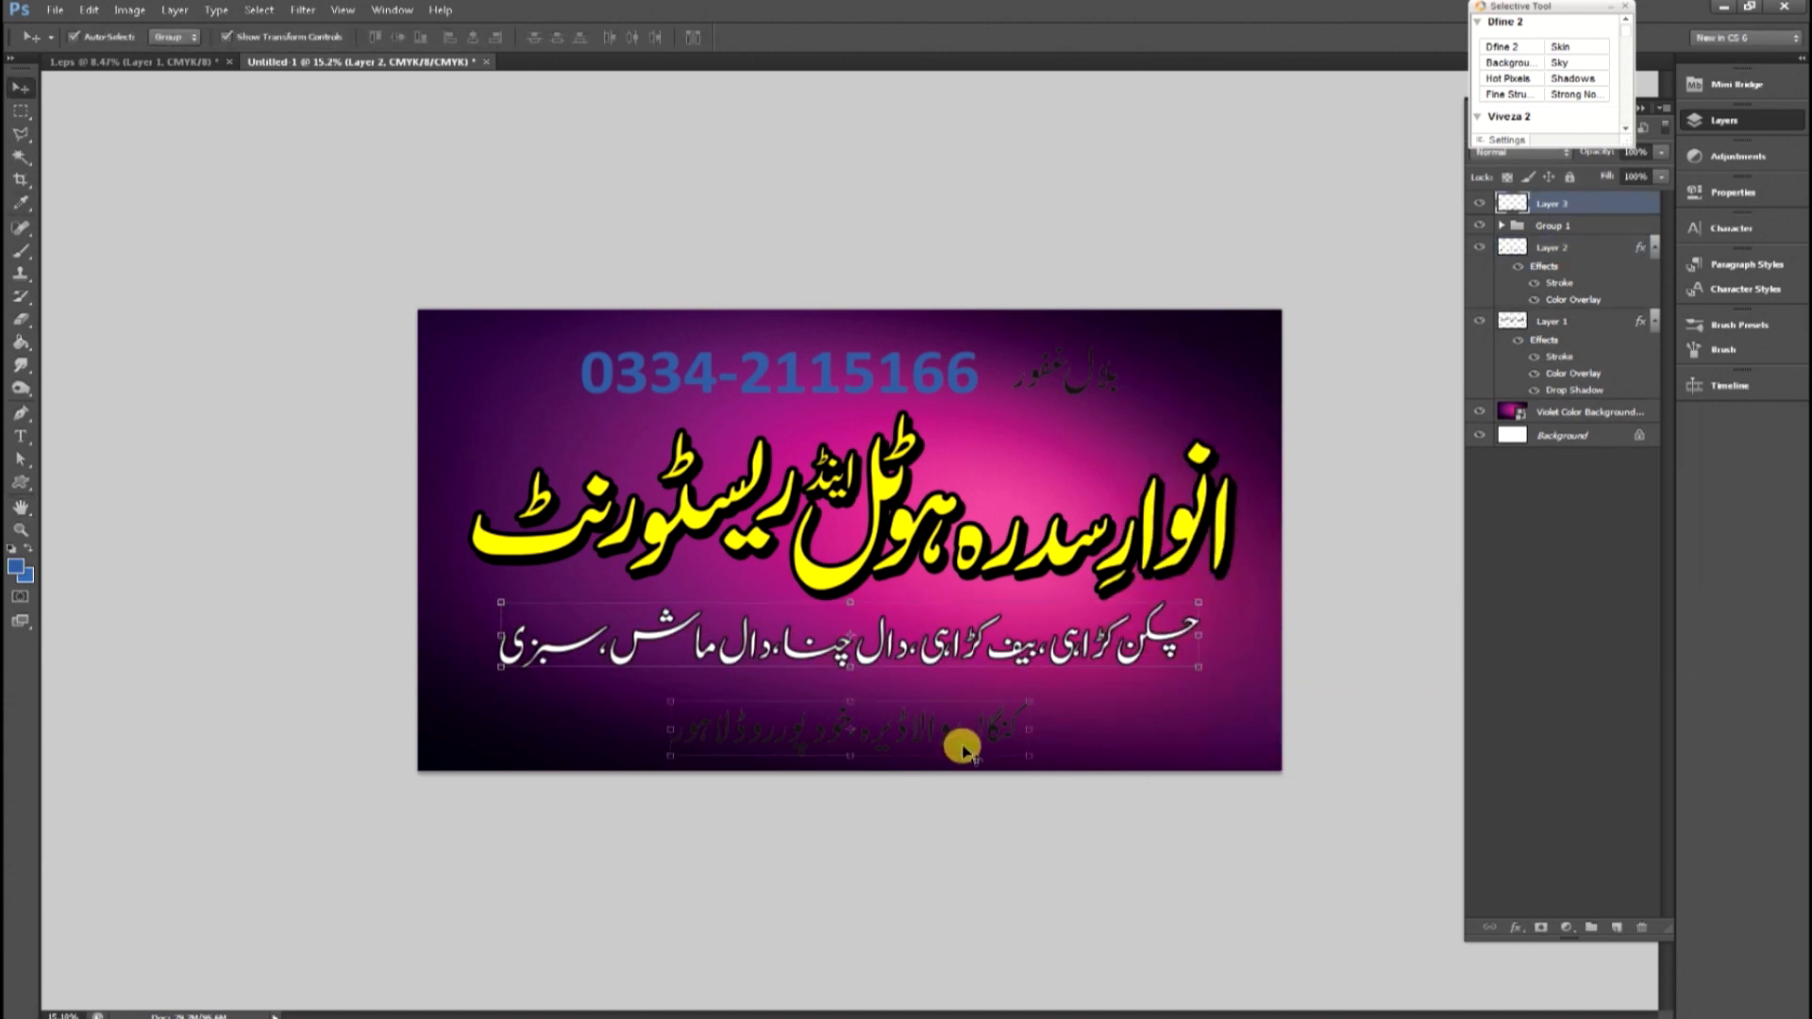
click(1170, 645)
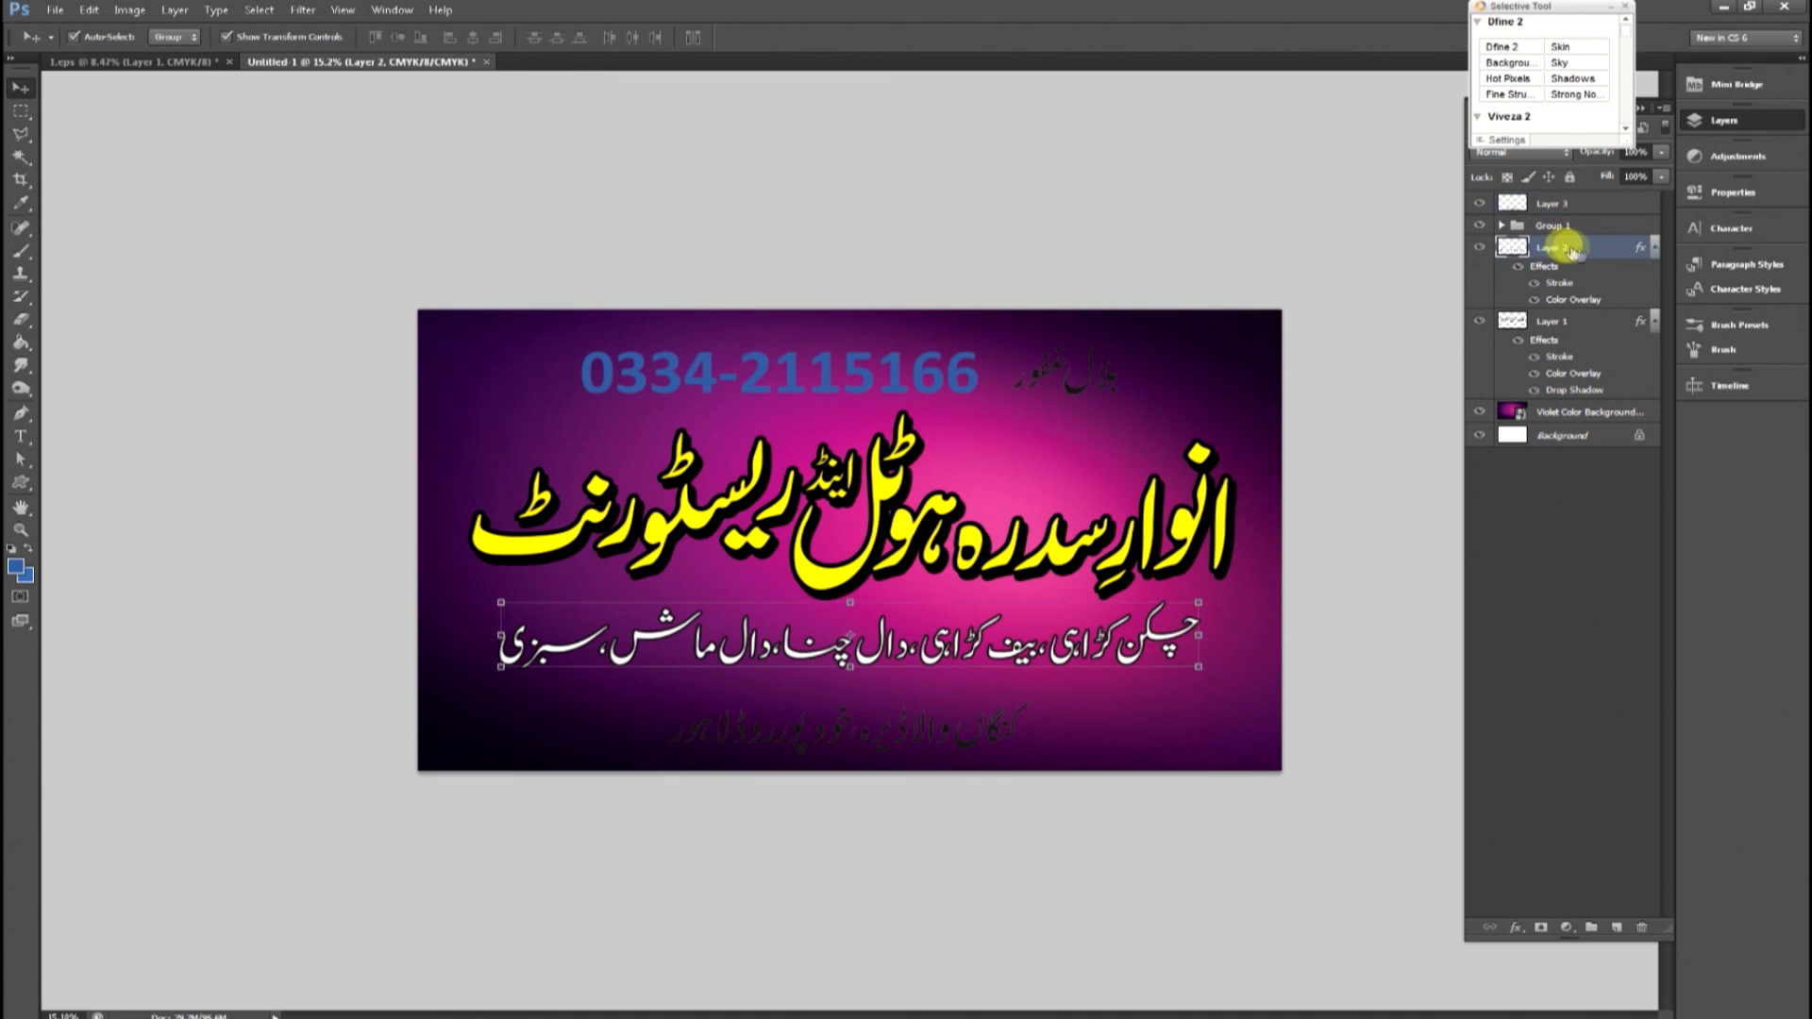
drag(1560, 212, 1559, 210)
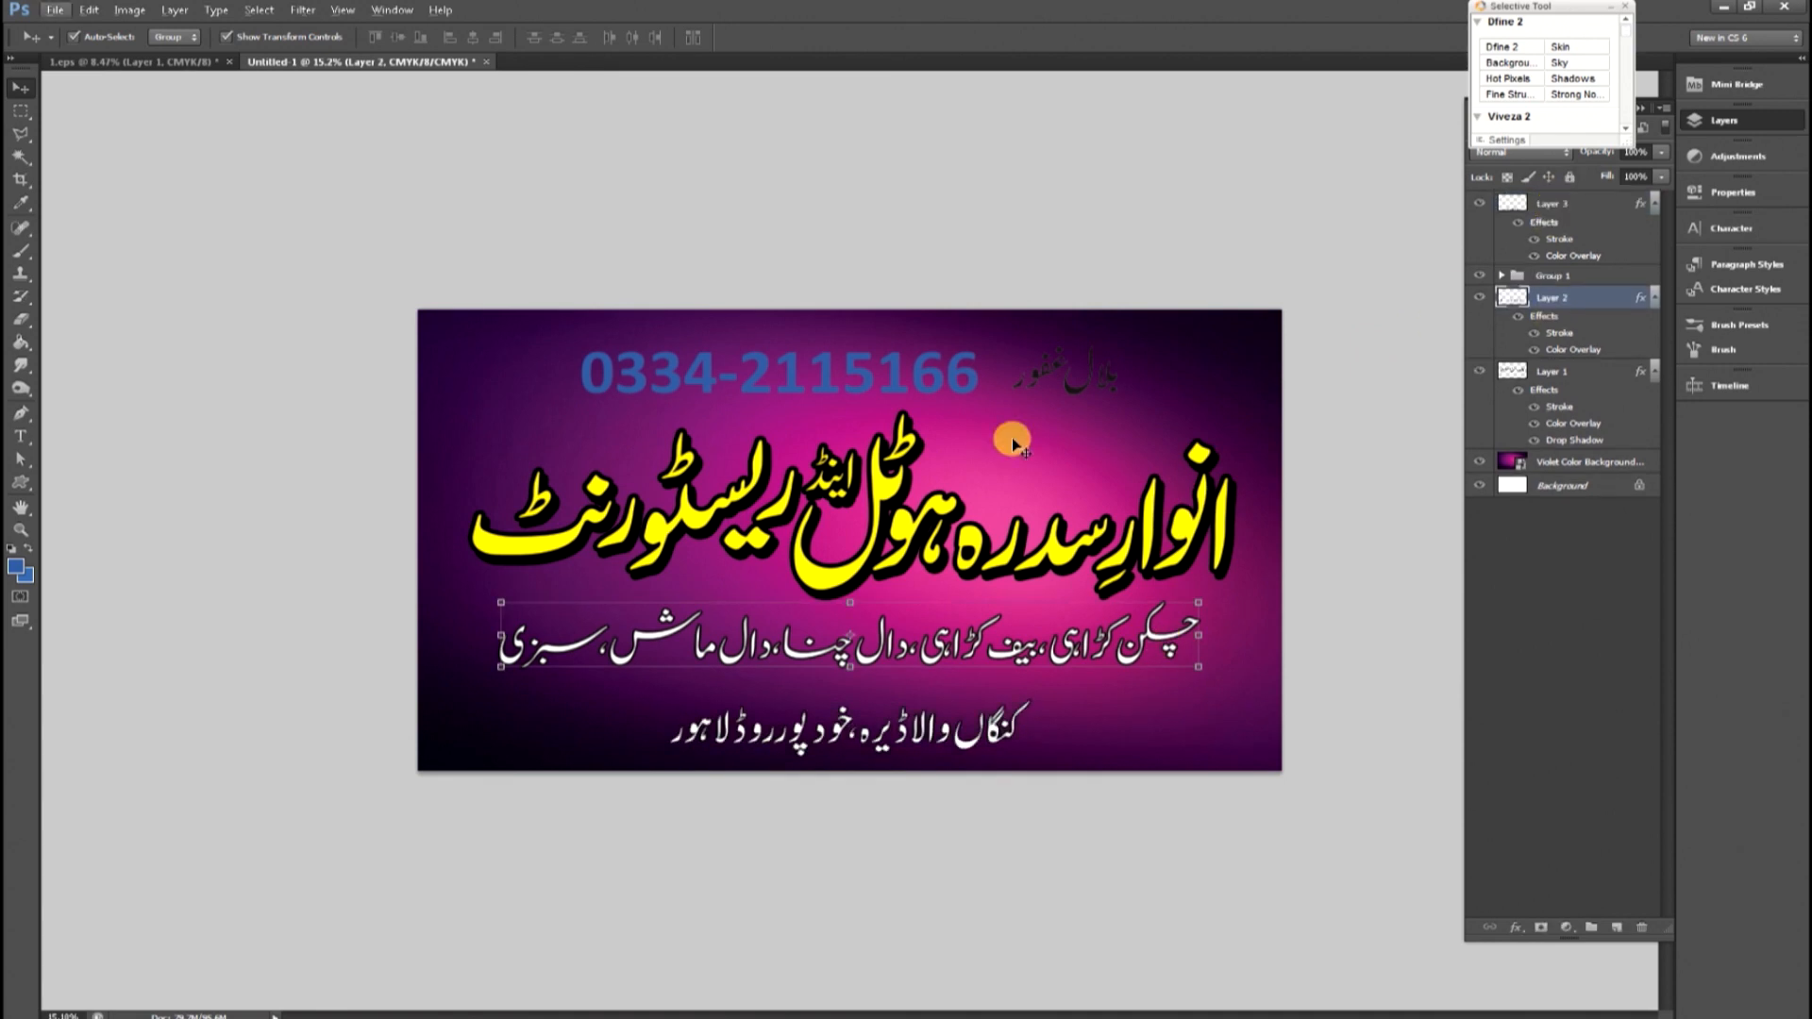
mouse_move(1552, 322)
mouse_down()
mouse_move(1542, 393)
mouse_move(1537, 226)
mouse_move(1548, 276)
mouse_up()
Select a strip across the top of the banner and fill it with dark purple (4c1249) on a new layer above the violet background.
key(m)
drag(401, 337, 1473, 399)
click(27, 577)
click(1241, 417)
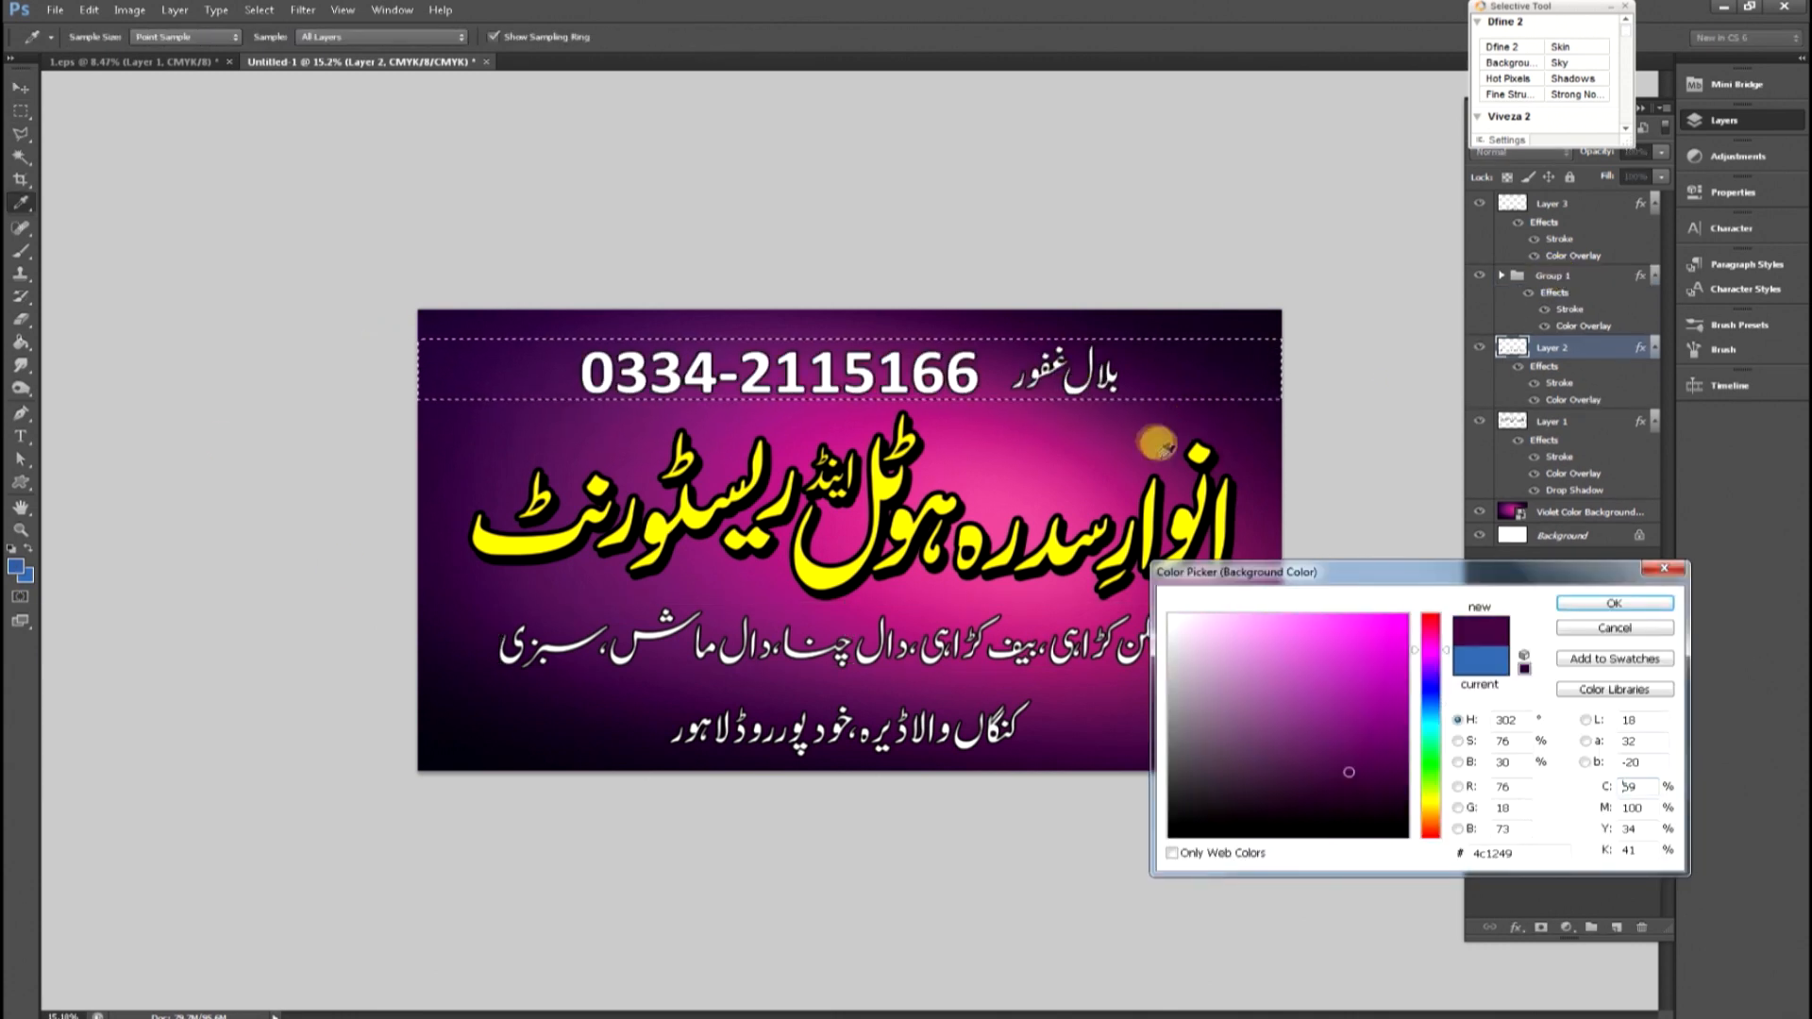
key(Return)
key(ctrl+Delete)
key(ctrl+z)
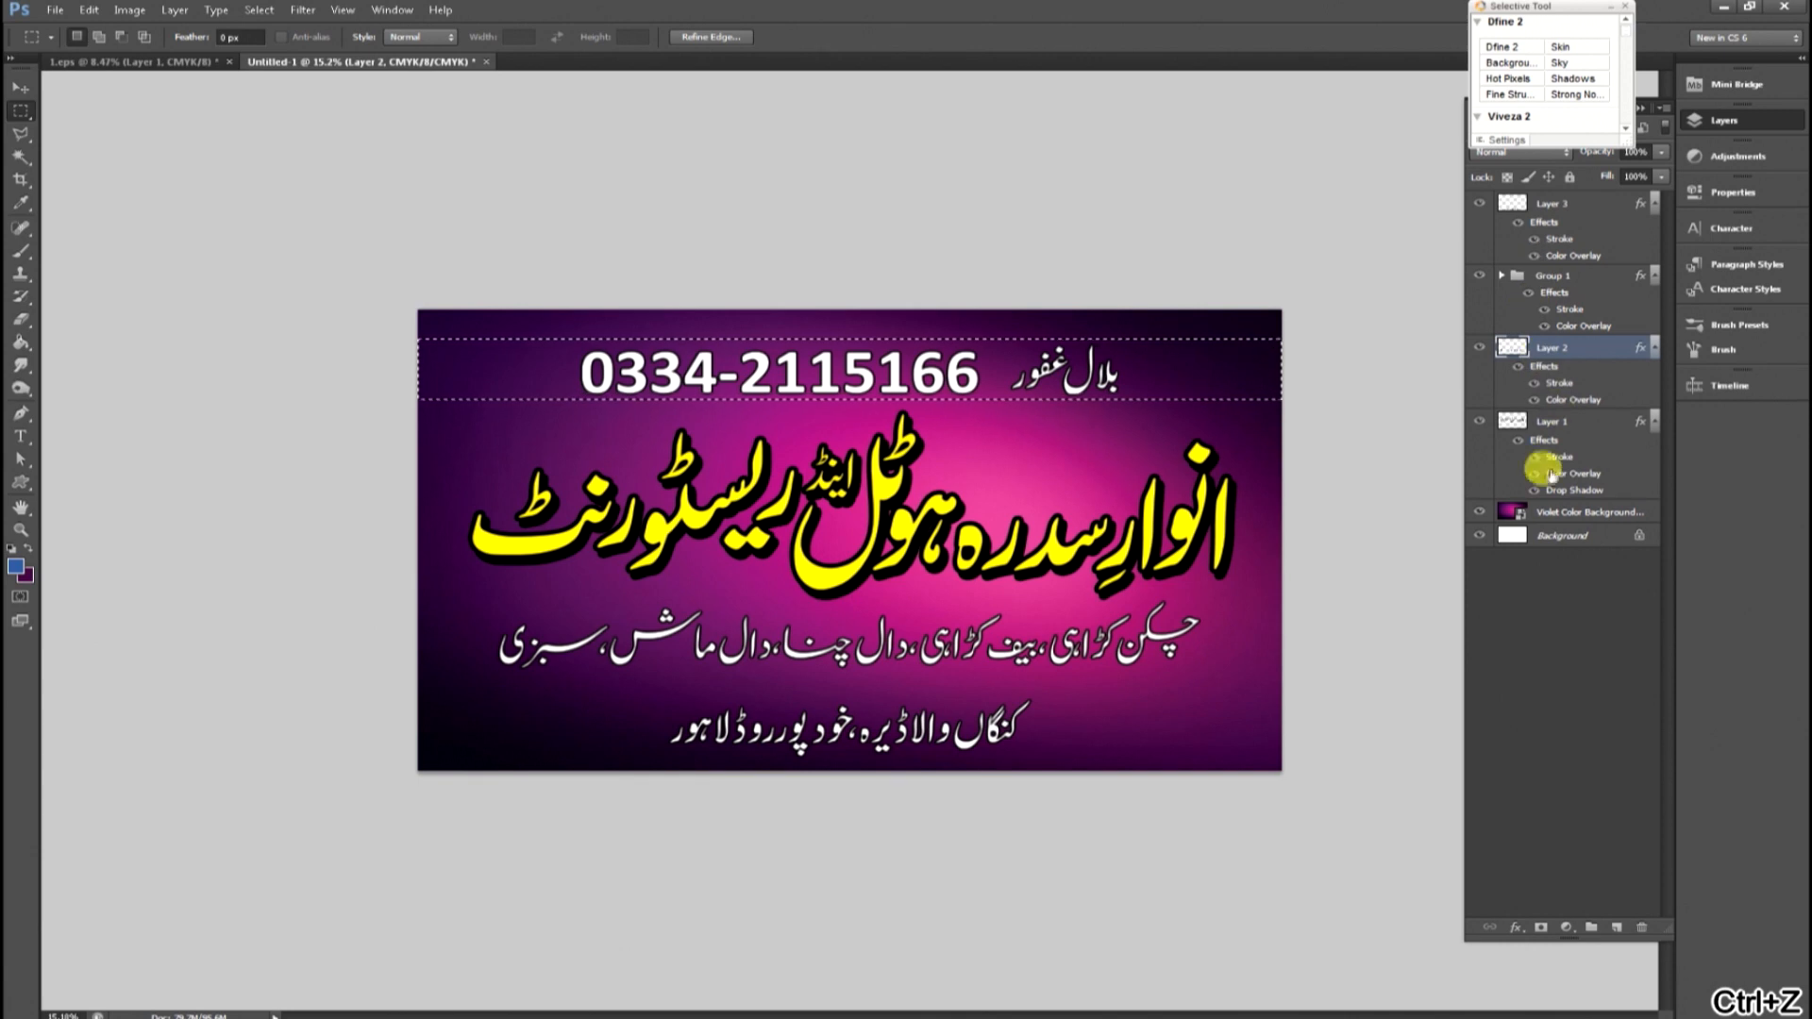
click(1543, 511)
click(1616, 927)
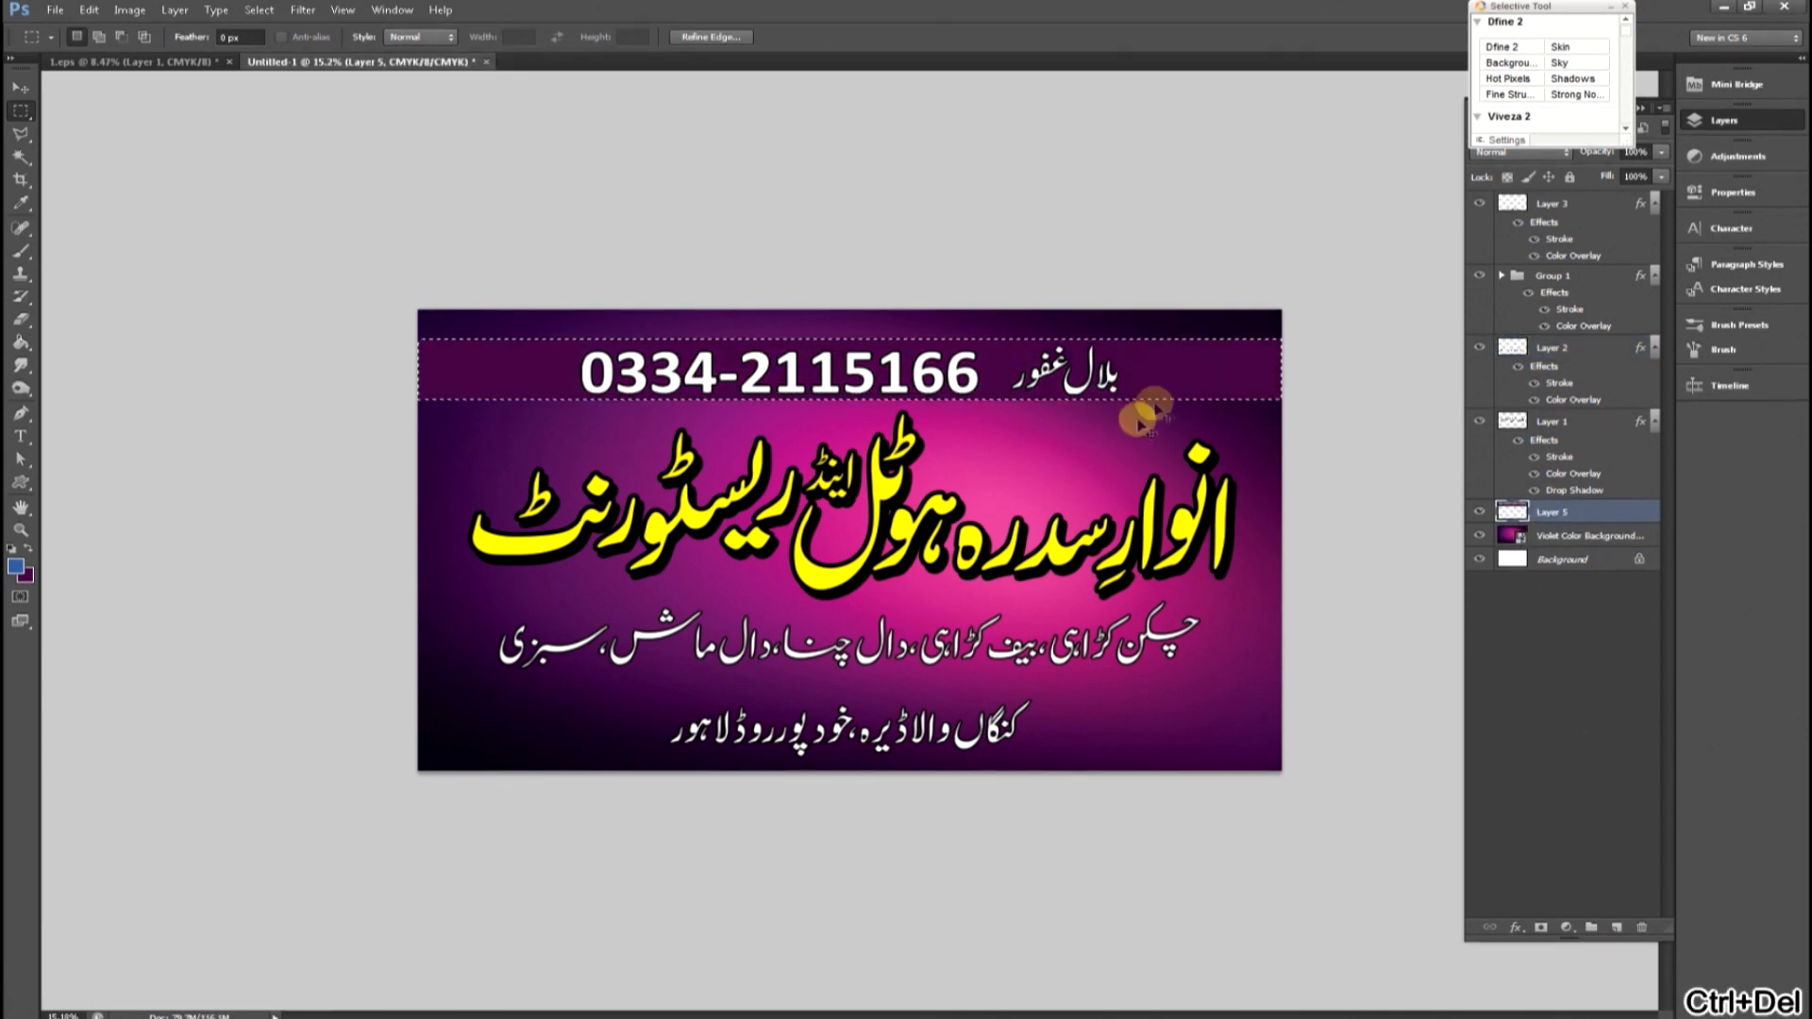
key(ctrl+d)
Add a white 24 px outside Stroke in Color Dodge blend mode to the top strip layer.
key(v)
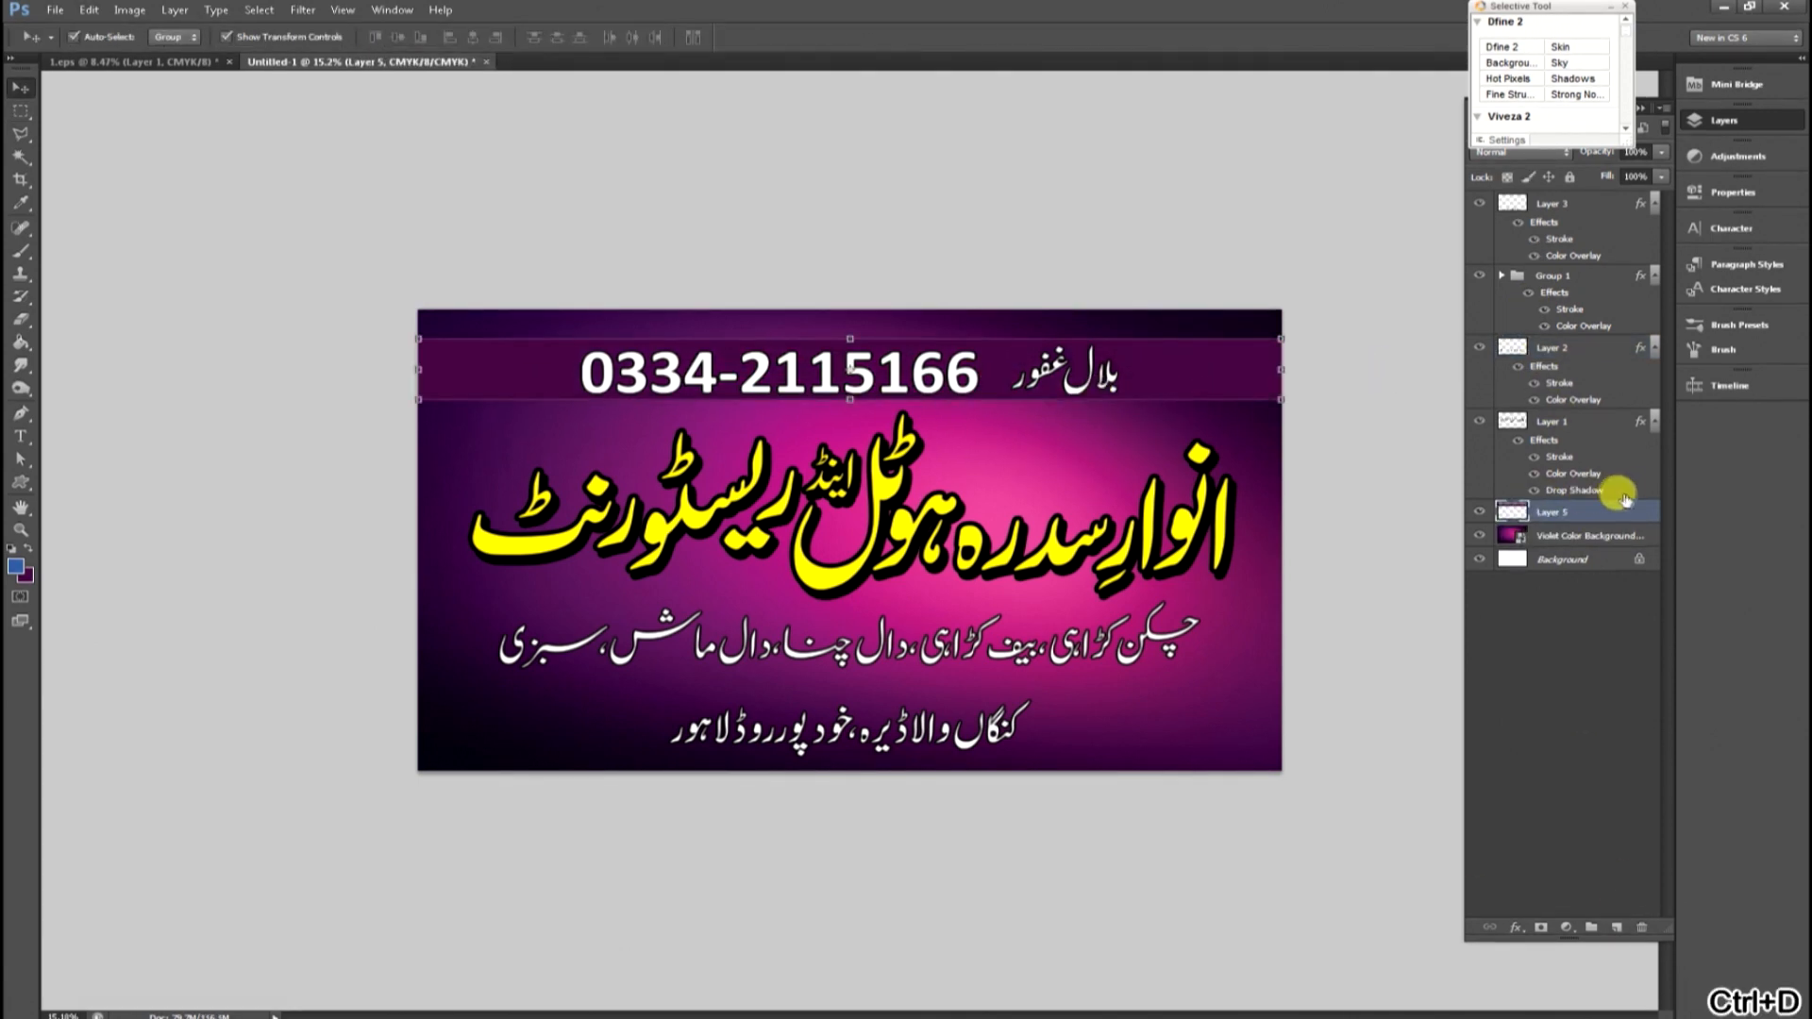
double_click(1625, 506)
click(1171, 569)
click(1351, 638)
drag(1303, 623, 1079, 530)
key(Return)
key(Down)
key(Down)
key(Down)
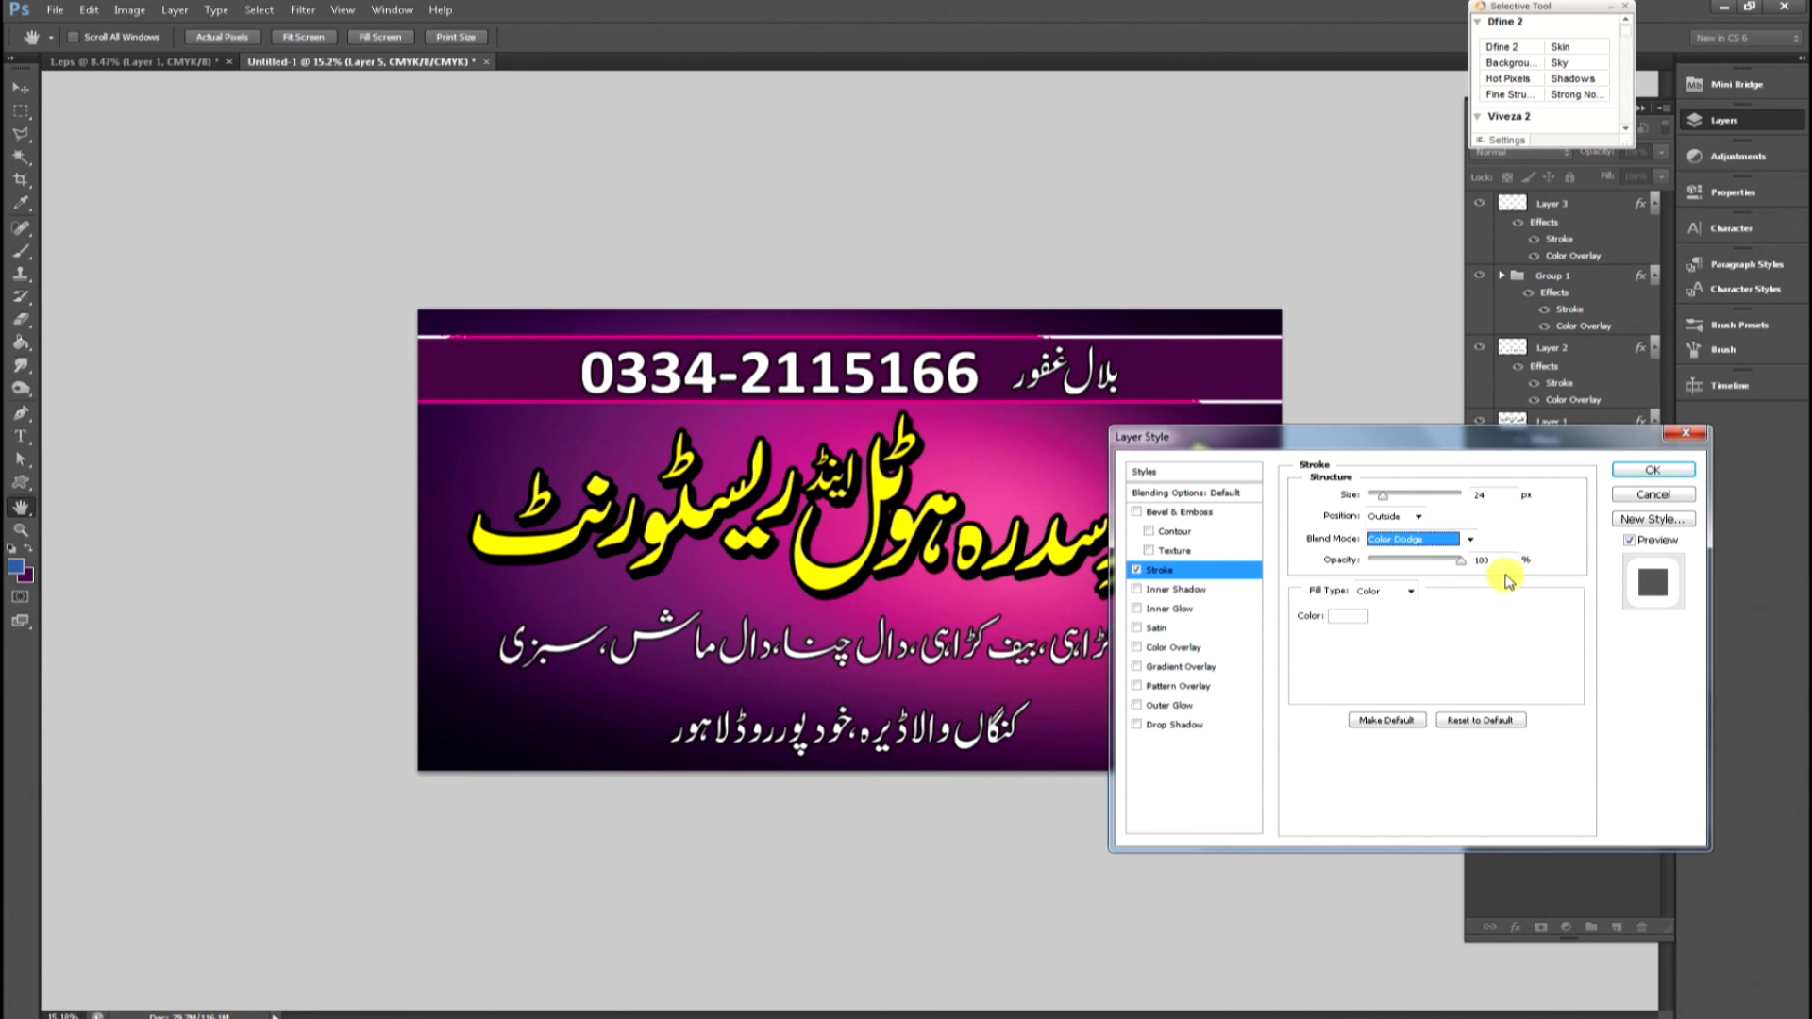
key(Return)
Scale the phone-number group slightly smaller within the top strip.
click(1107, 375)
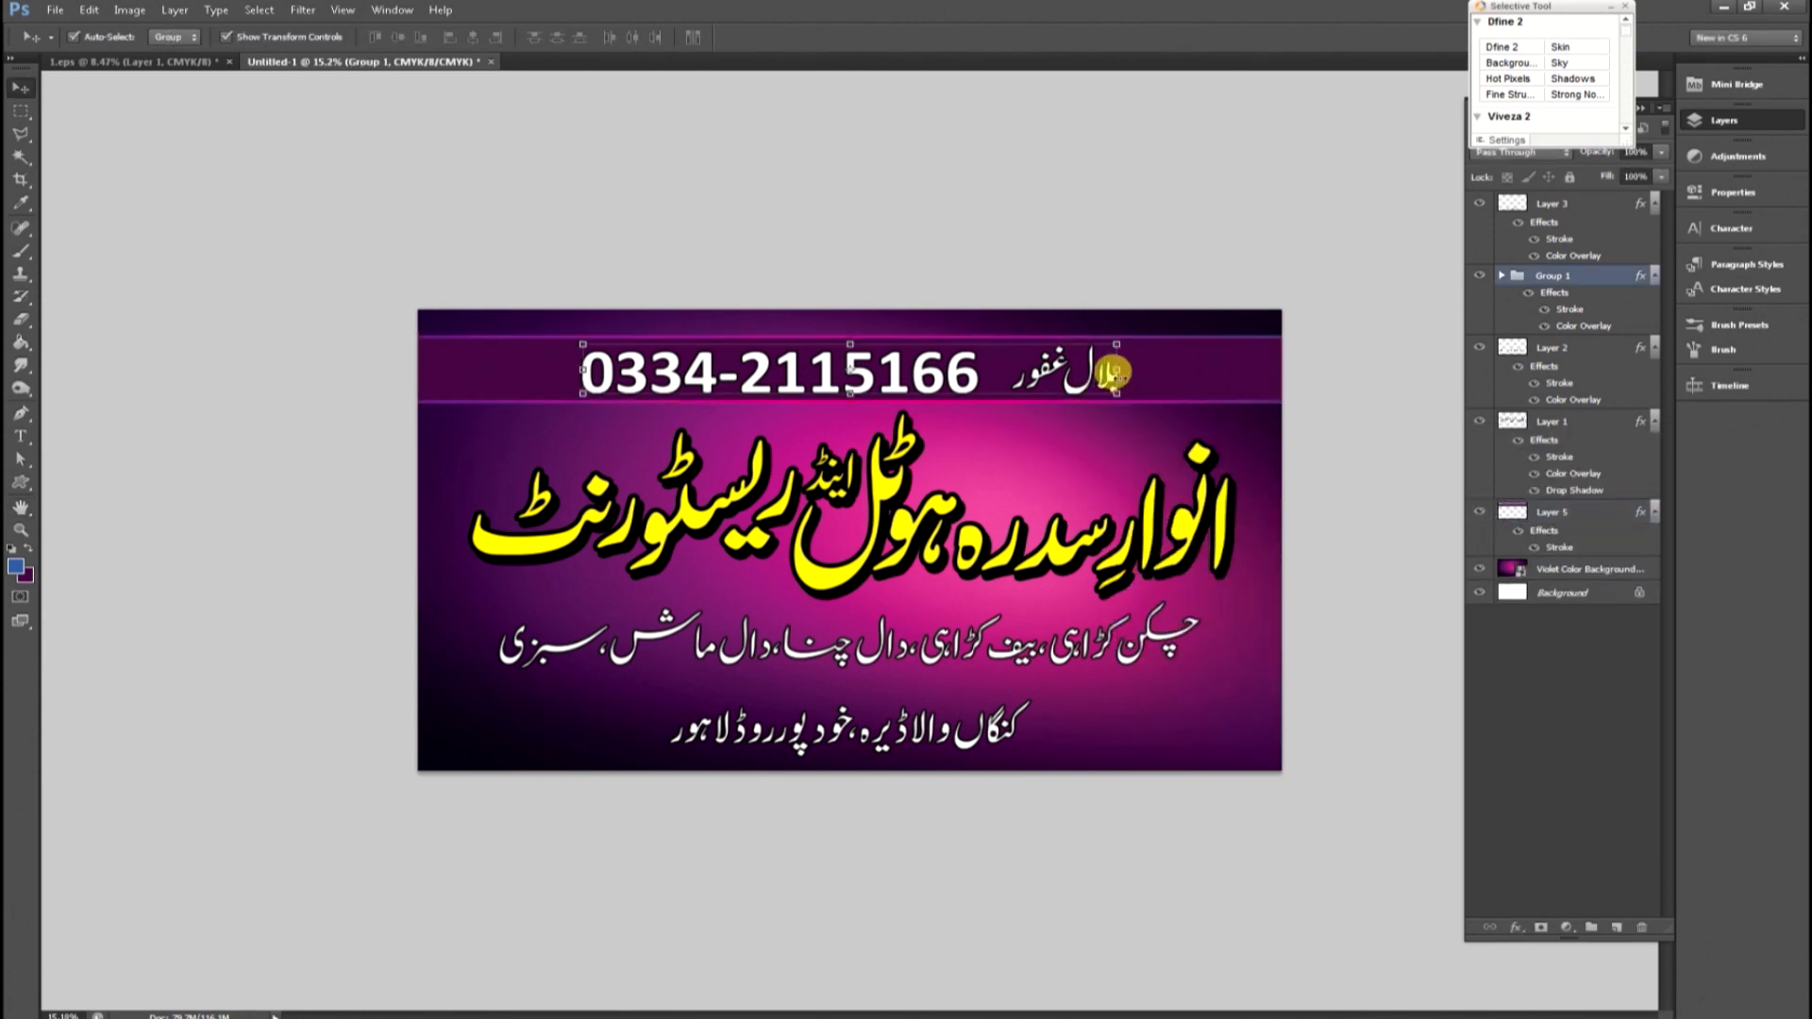
drag(1113, 345, 1104, 347)
key(Return)
key(ctrl+space)
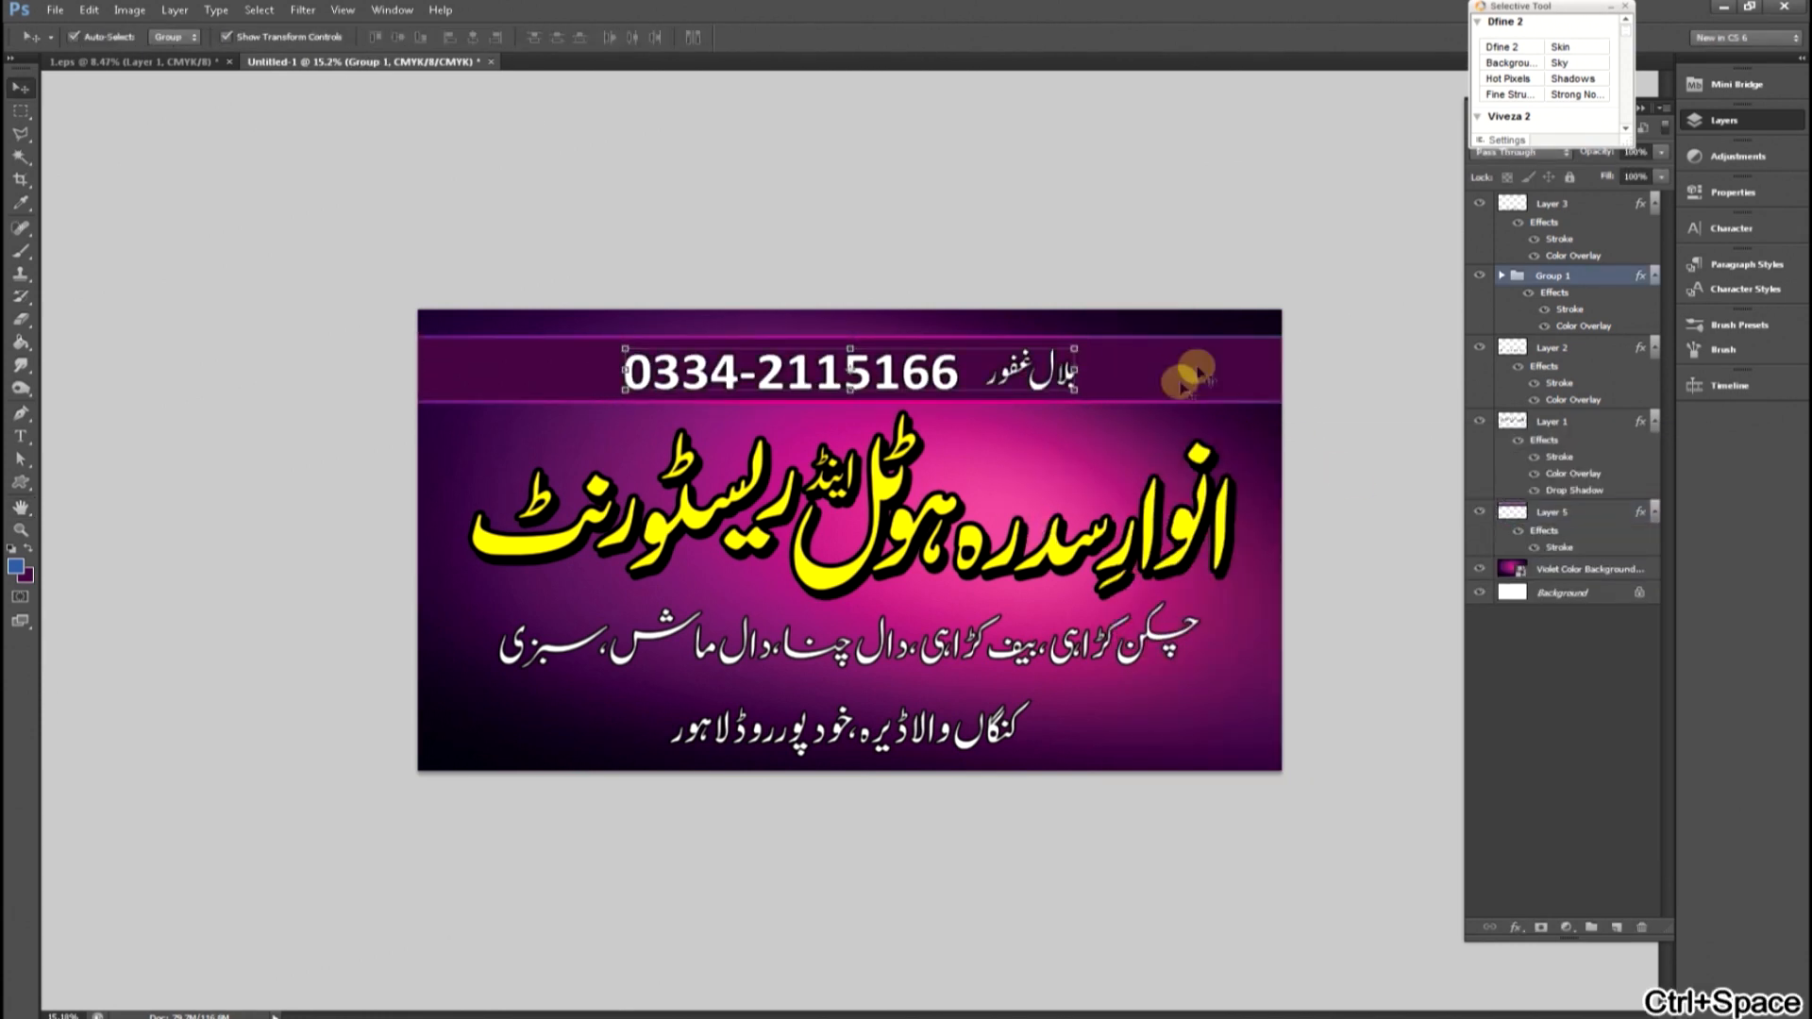
Add a dark purple (300c39) Color Overlay to the top strip layer.
double_click(1595, 512)
click(1174, 648)
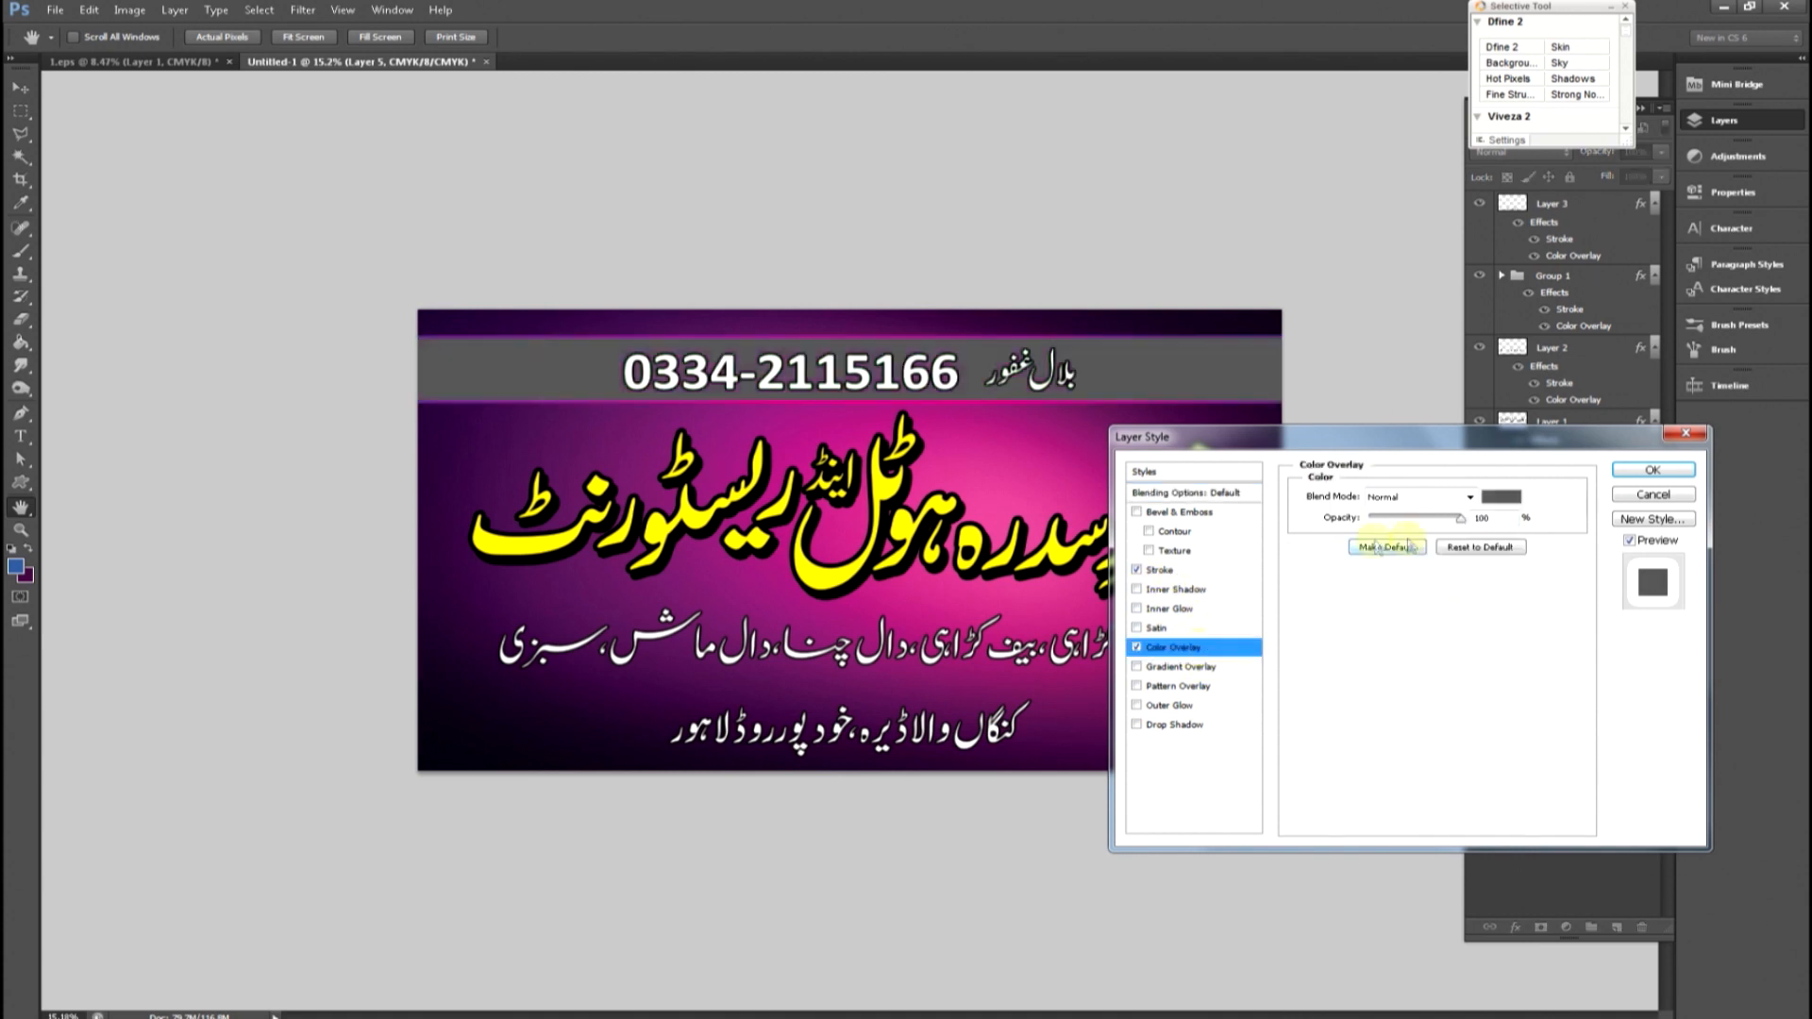
click(1501, 497)
drag(1360, 666, 1433, 827)
drag(1072, 463, 468, 623)
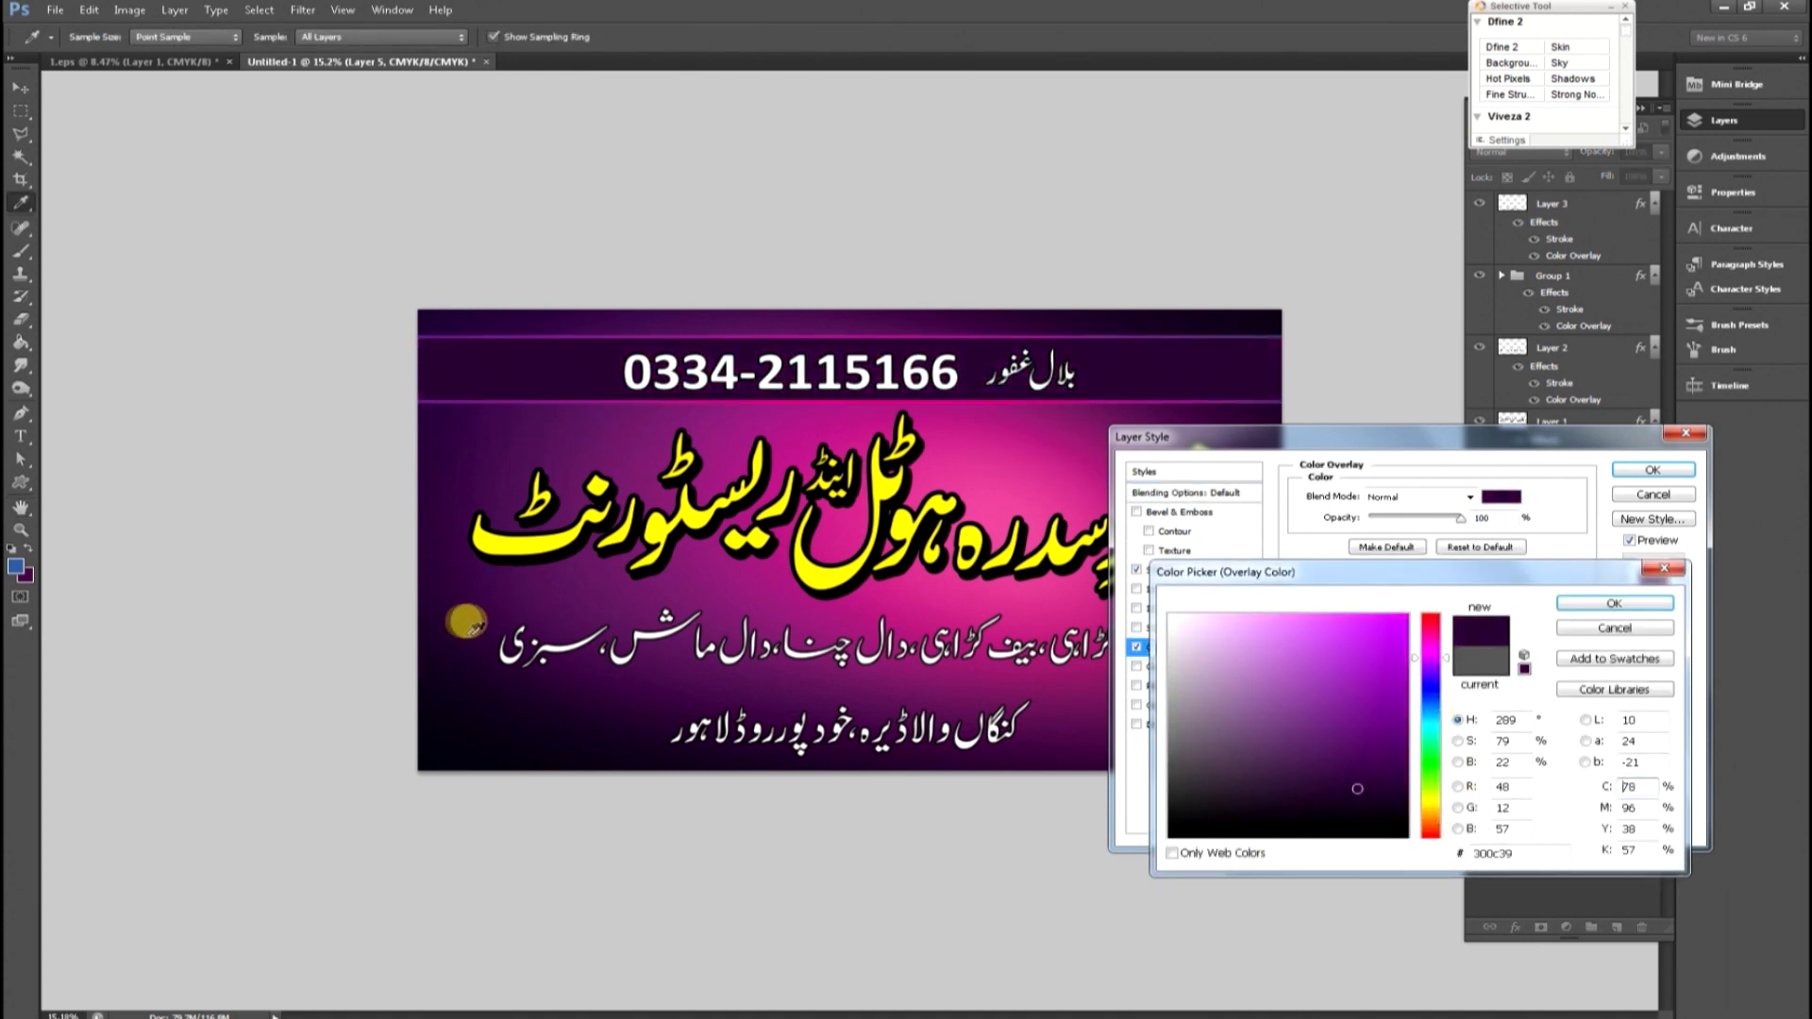
drag(616, 599, 859, 668)
drag(975, 701, 675, 687)
drag(661, 588, 622, 729)
drag(766, 681, 1073, 735)
key(Return)
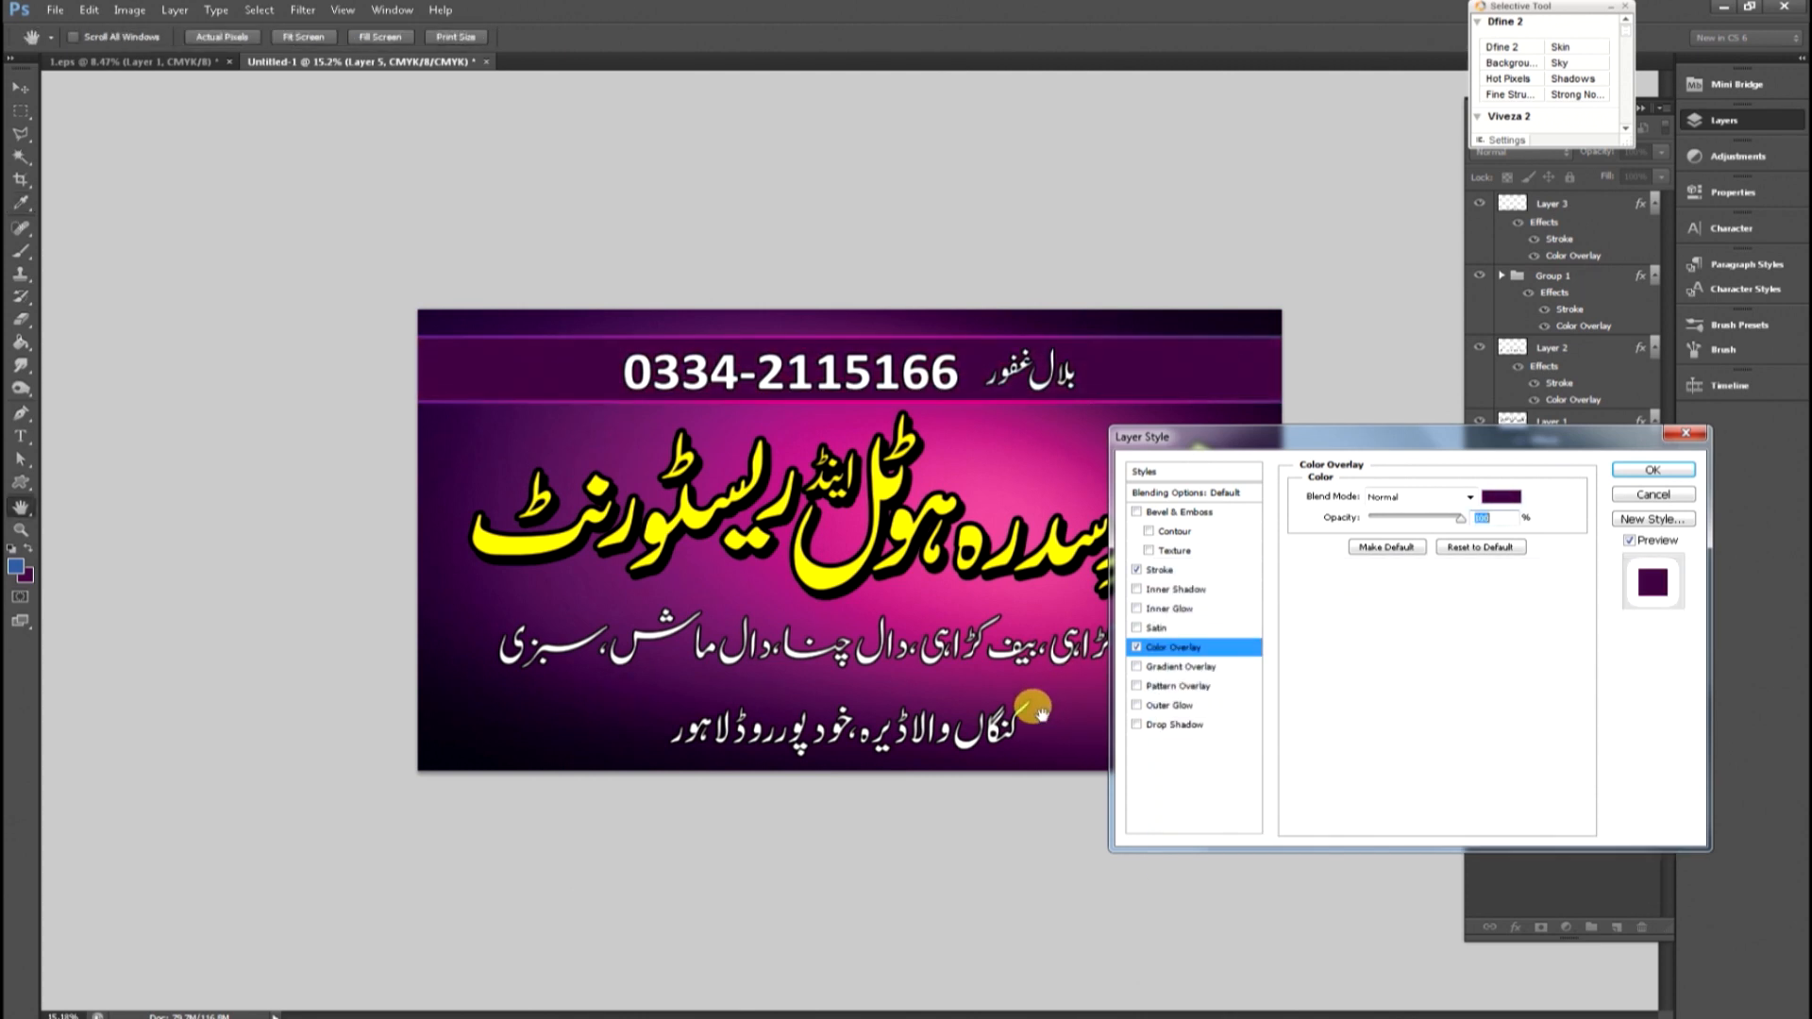
key(Return)
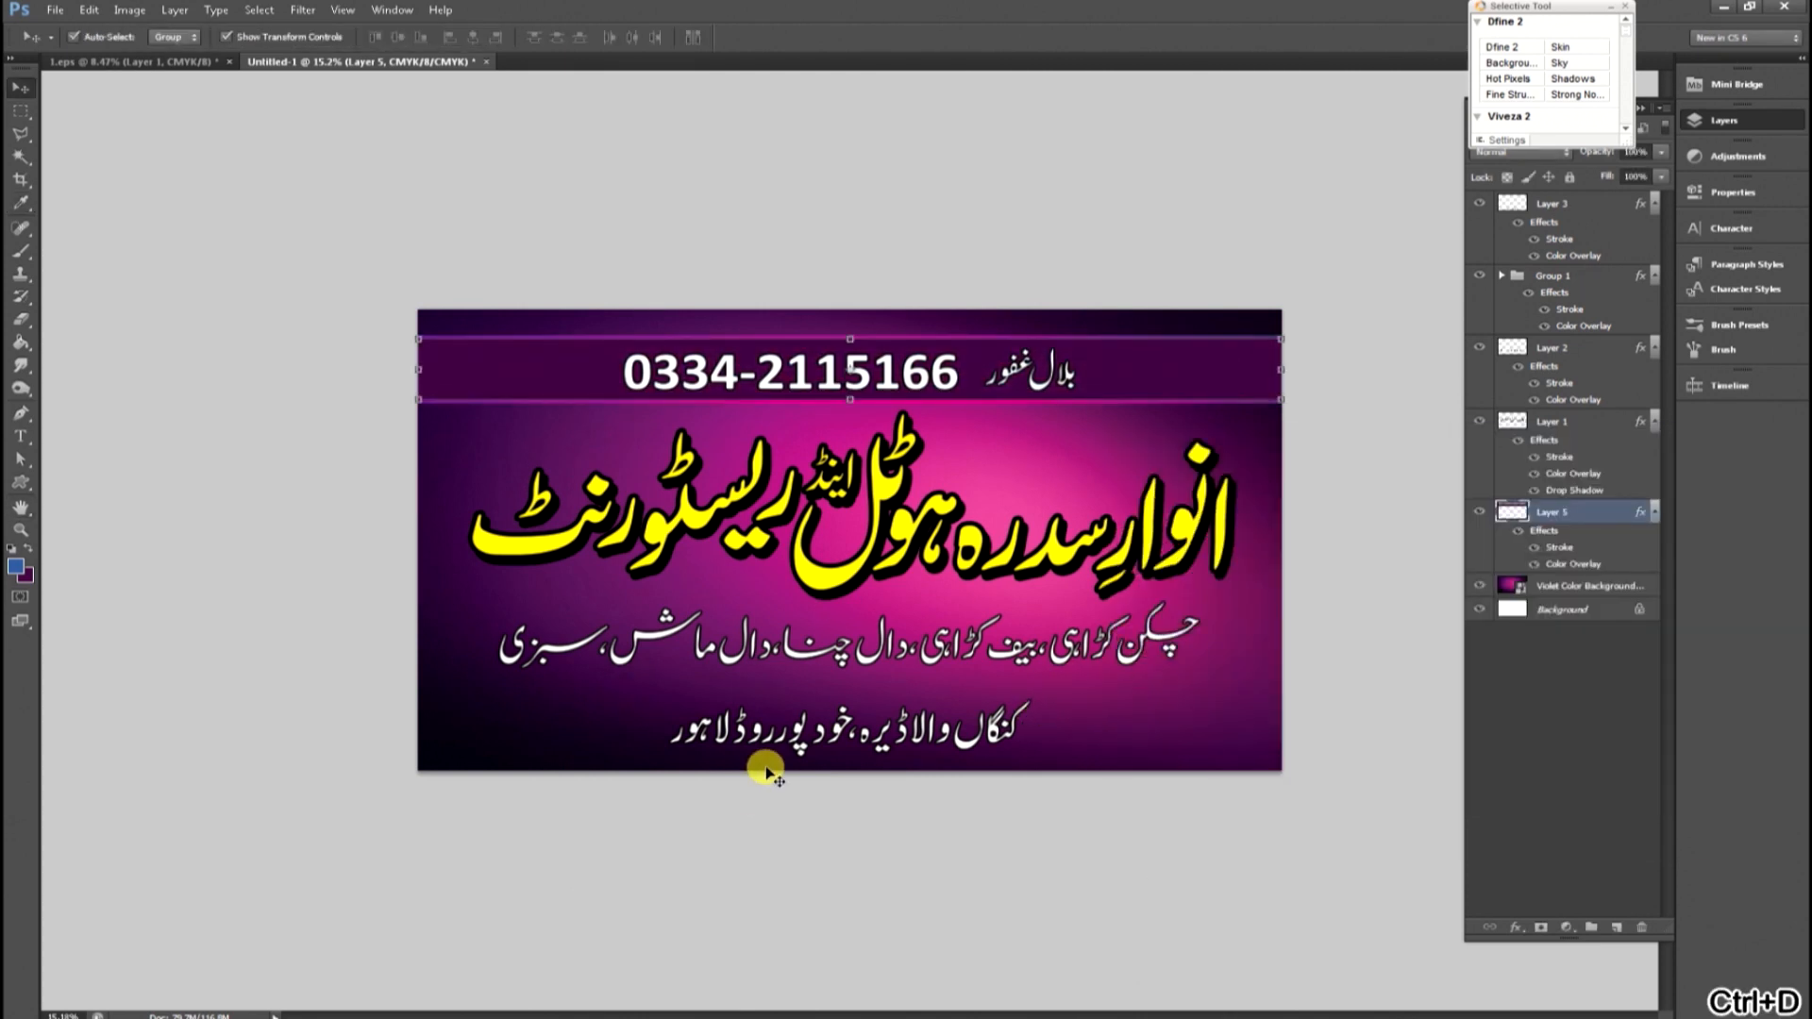
Select a strip along the bottom of the banner and fill it with black on a new layer above the violet background.
key(m)
drag(1425, 820, 1426, 819)
click(1596, 586)
click(1617, 928)
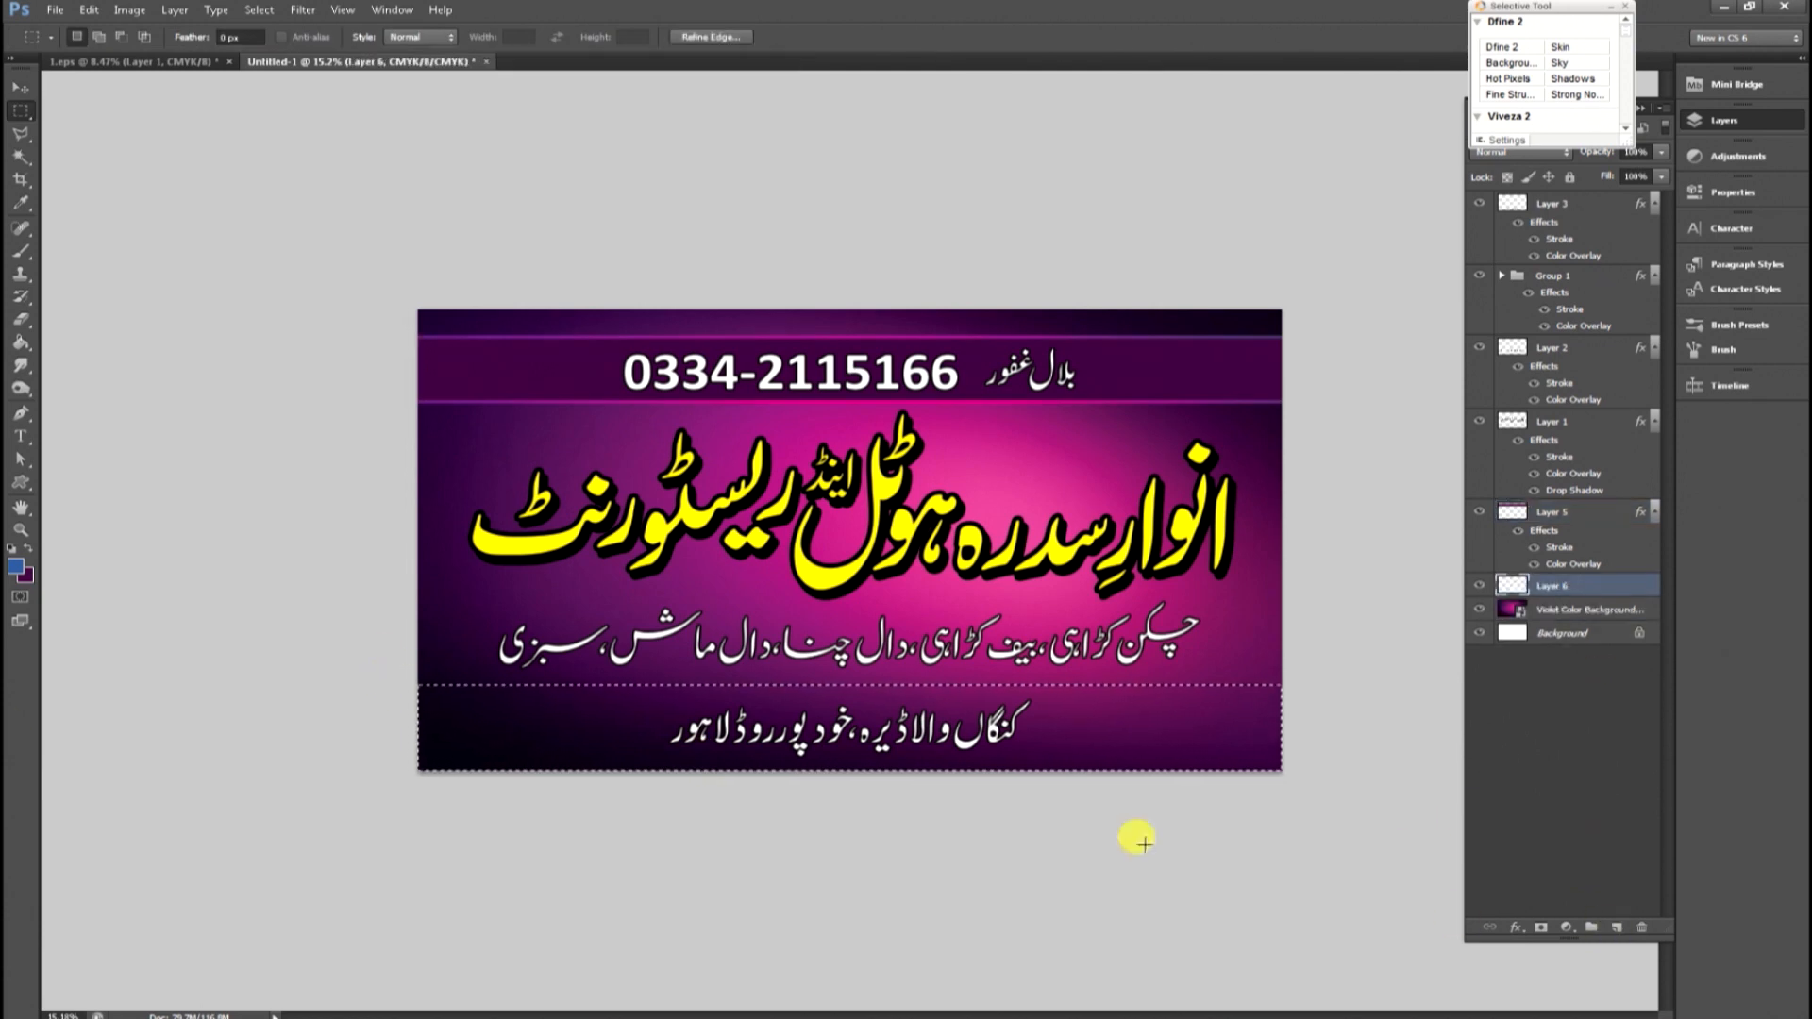
click(27, 577)
drag(1236, 778, 1114, 849)
key(Return)
key(ctrl+Delete)
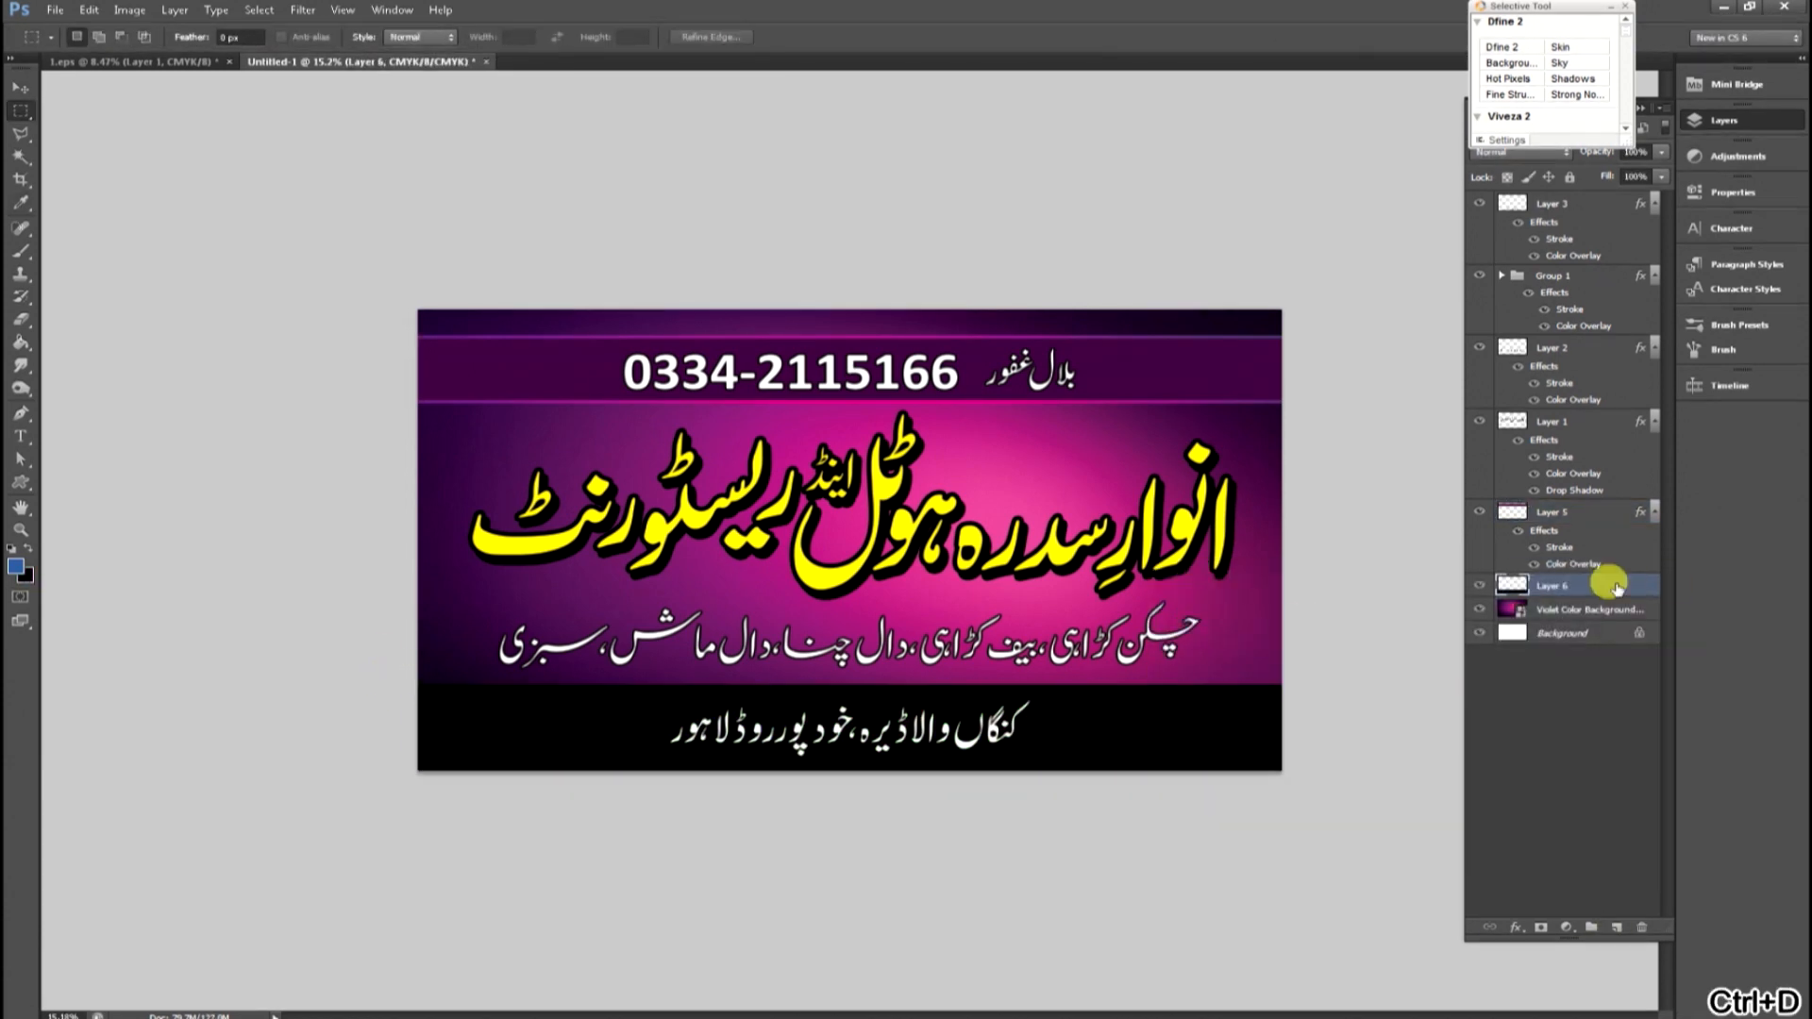
Add a gray (989898) outside Stroke to the bottom black strip.
double_click(1617, 587)
click(1165, 569)
click(1326, 614)
mouse_move(1224, 665)
mouse_down()
mouse_move(1121, 701)
mouse_move(1189, 724)
mouse_up()
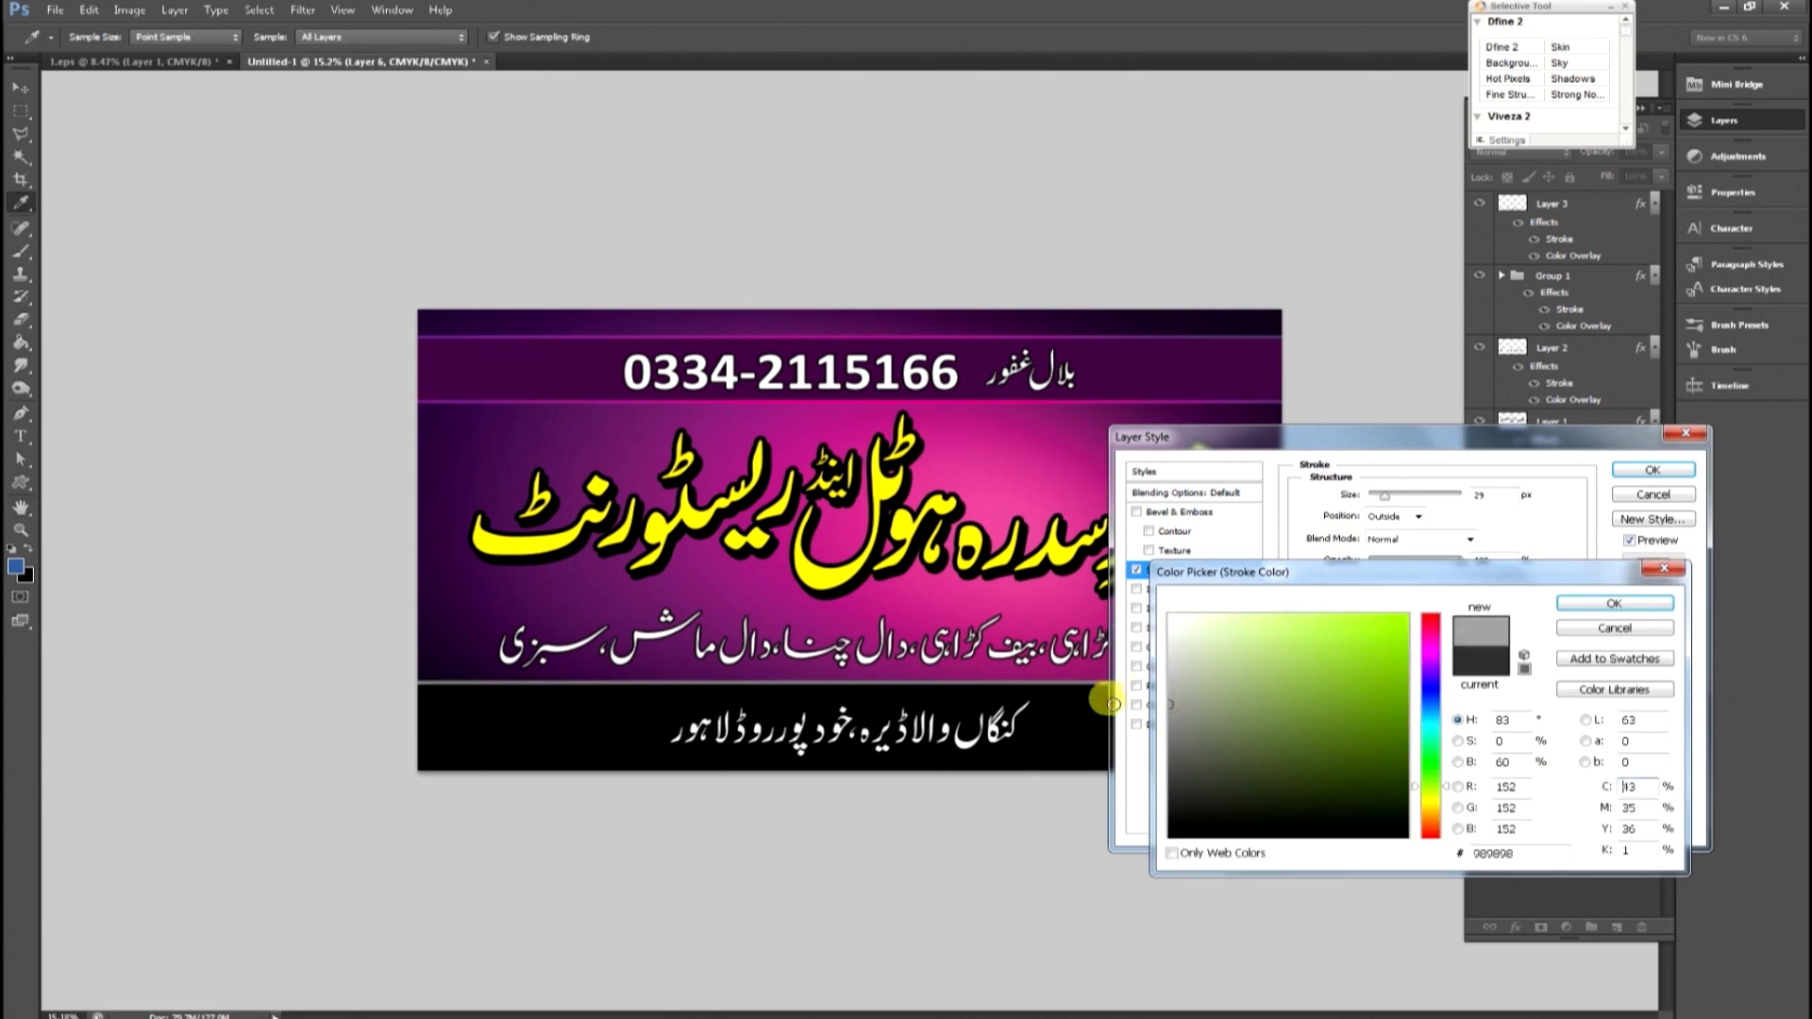
key(Return)
key(Return)
Fit the banner on screen and slightly enlarge the restaurant title with Free Transform.
key(m)
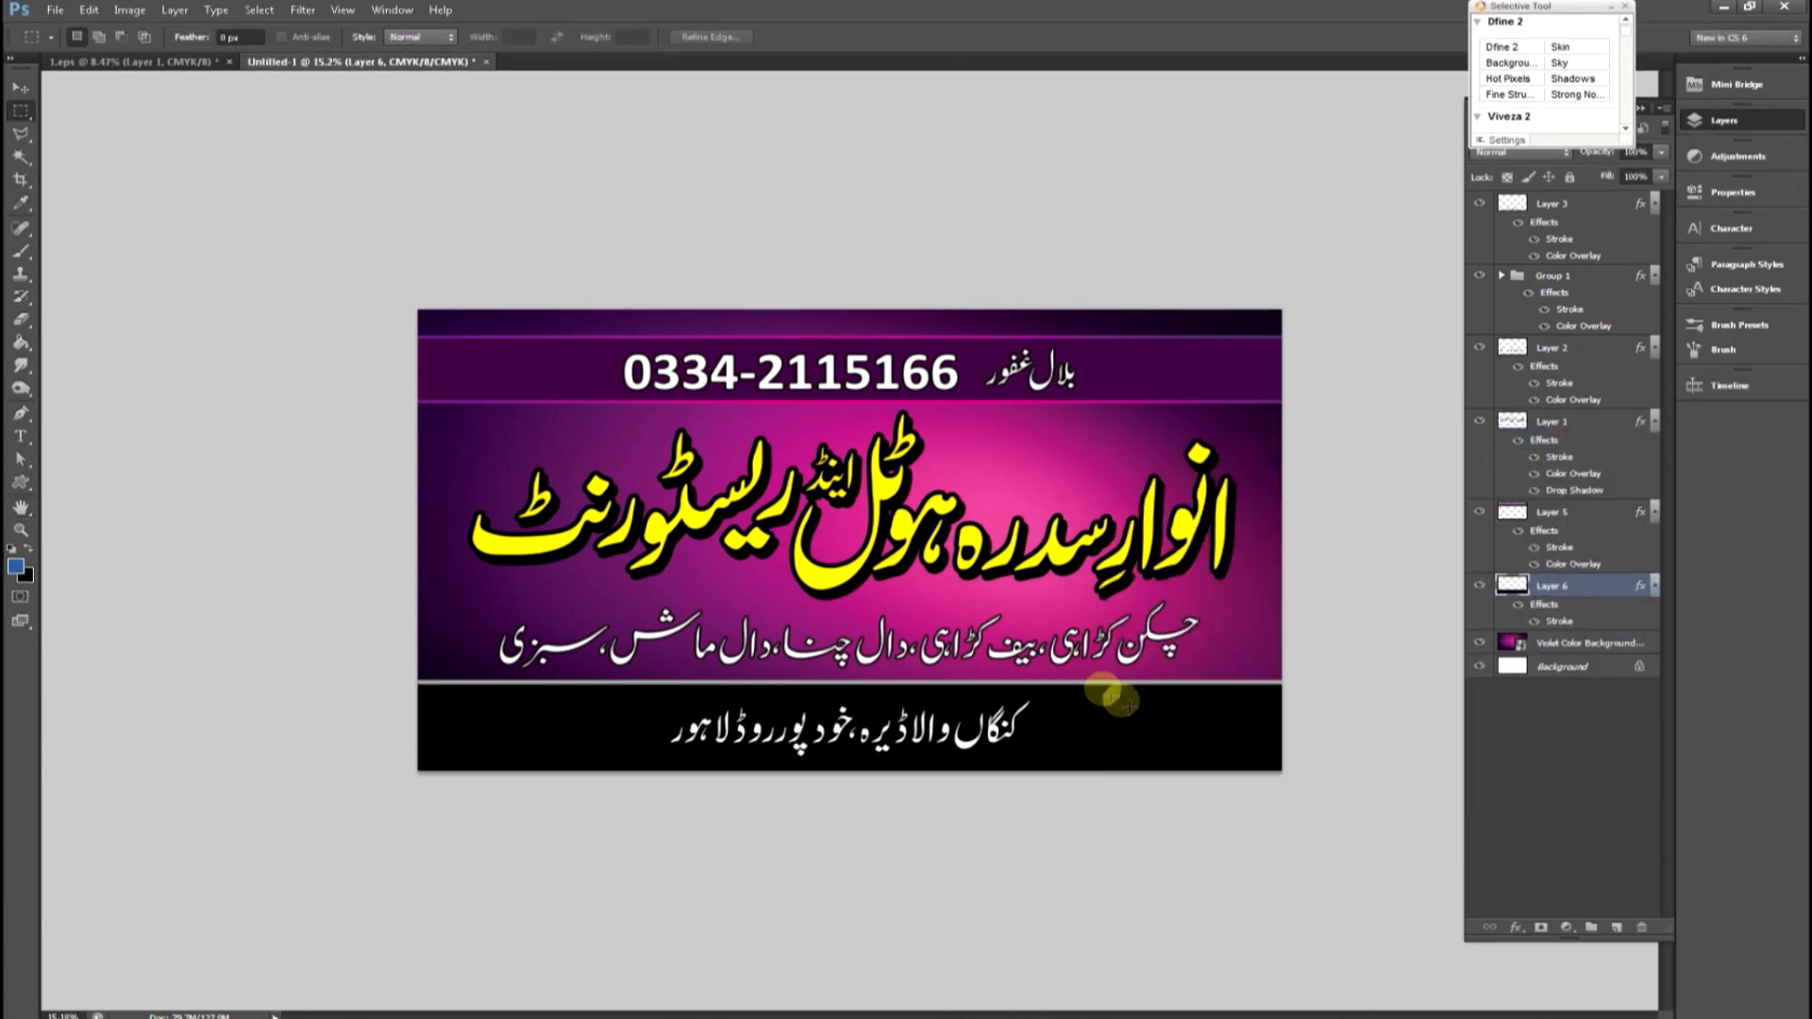
drag(1061, 708, 1092, 668)
key(Tab)
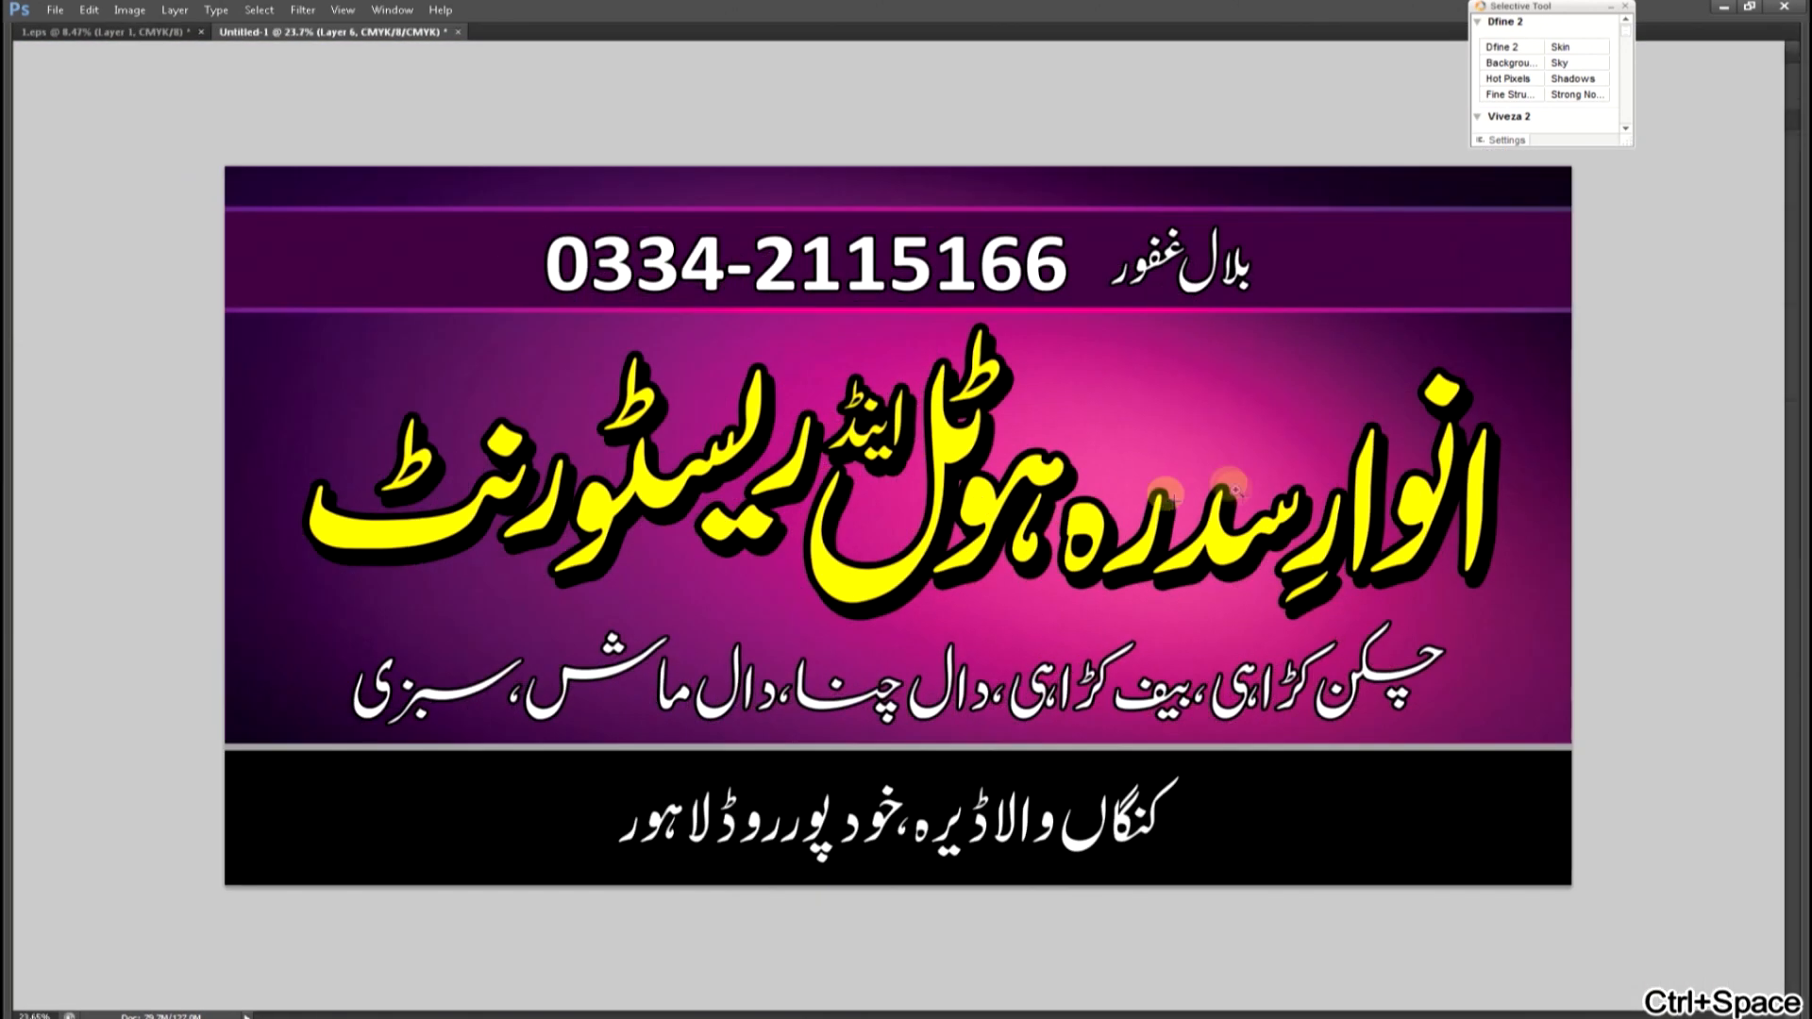
click(1620, 11)
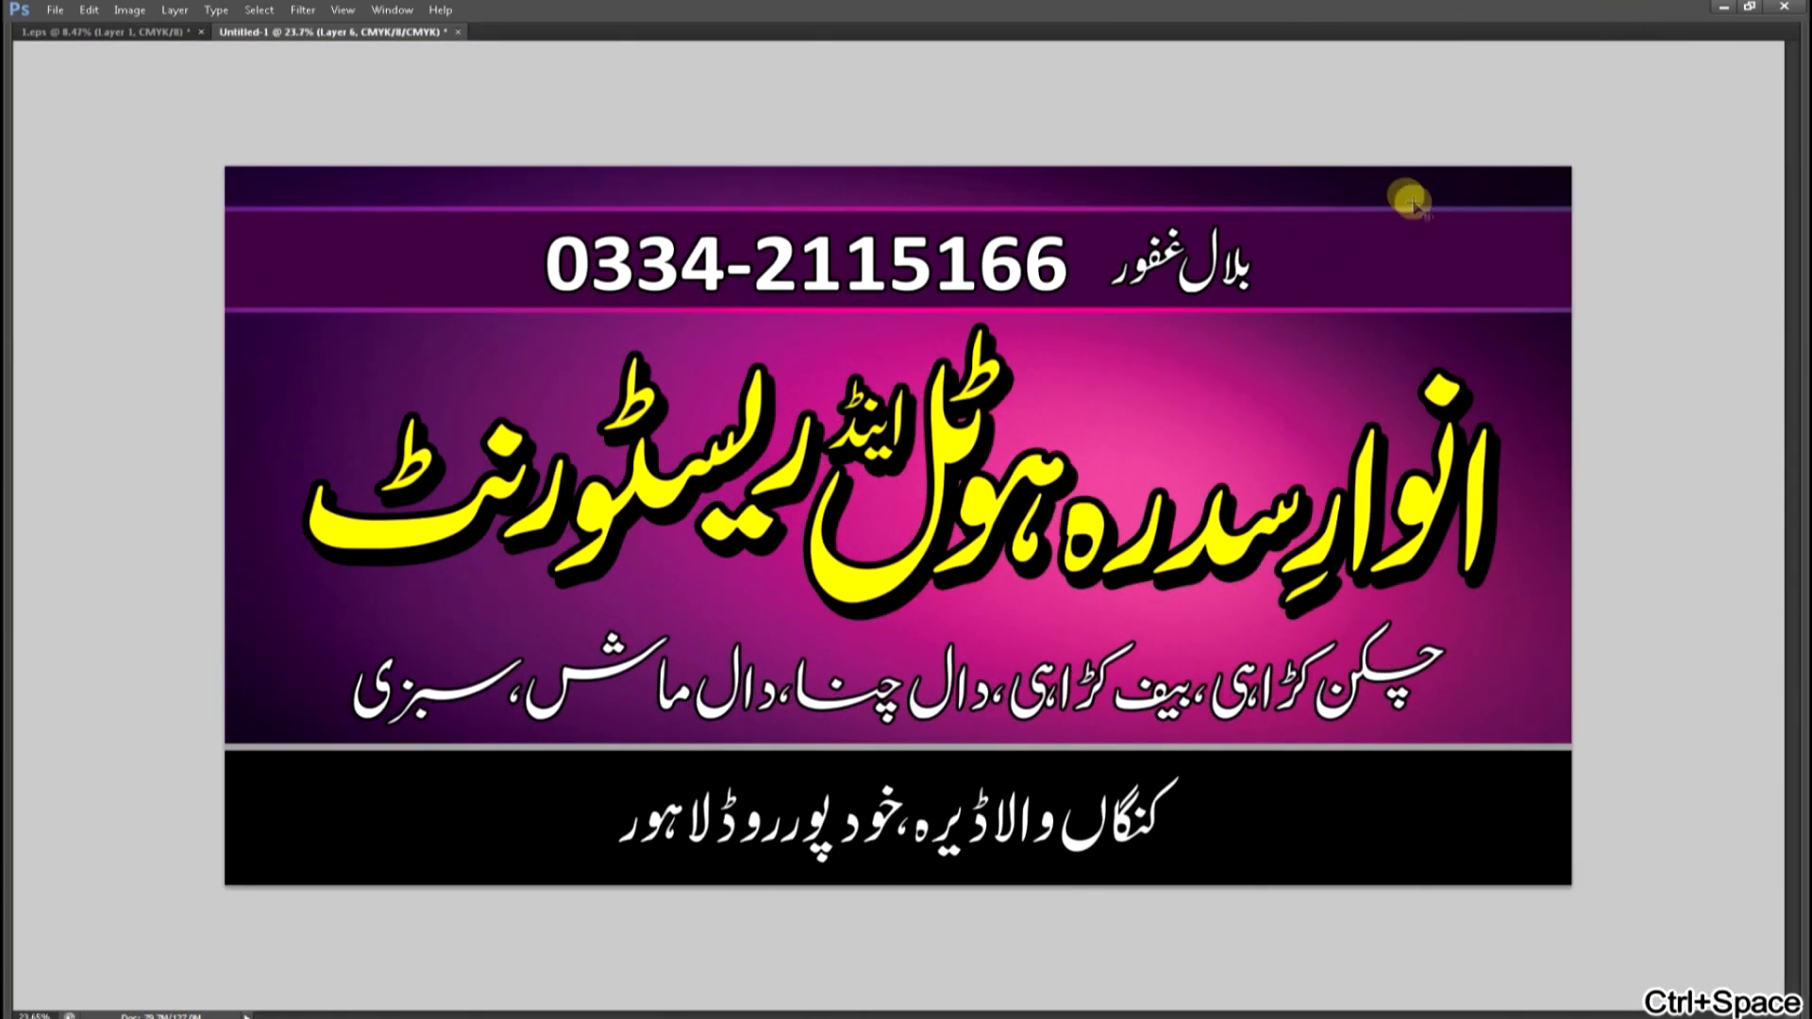
key(ctrl+0)
key(v)
click(867, 593)
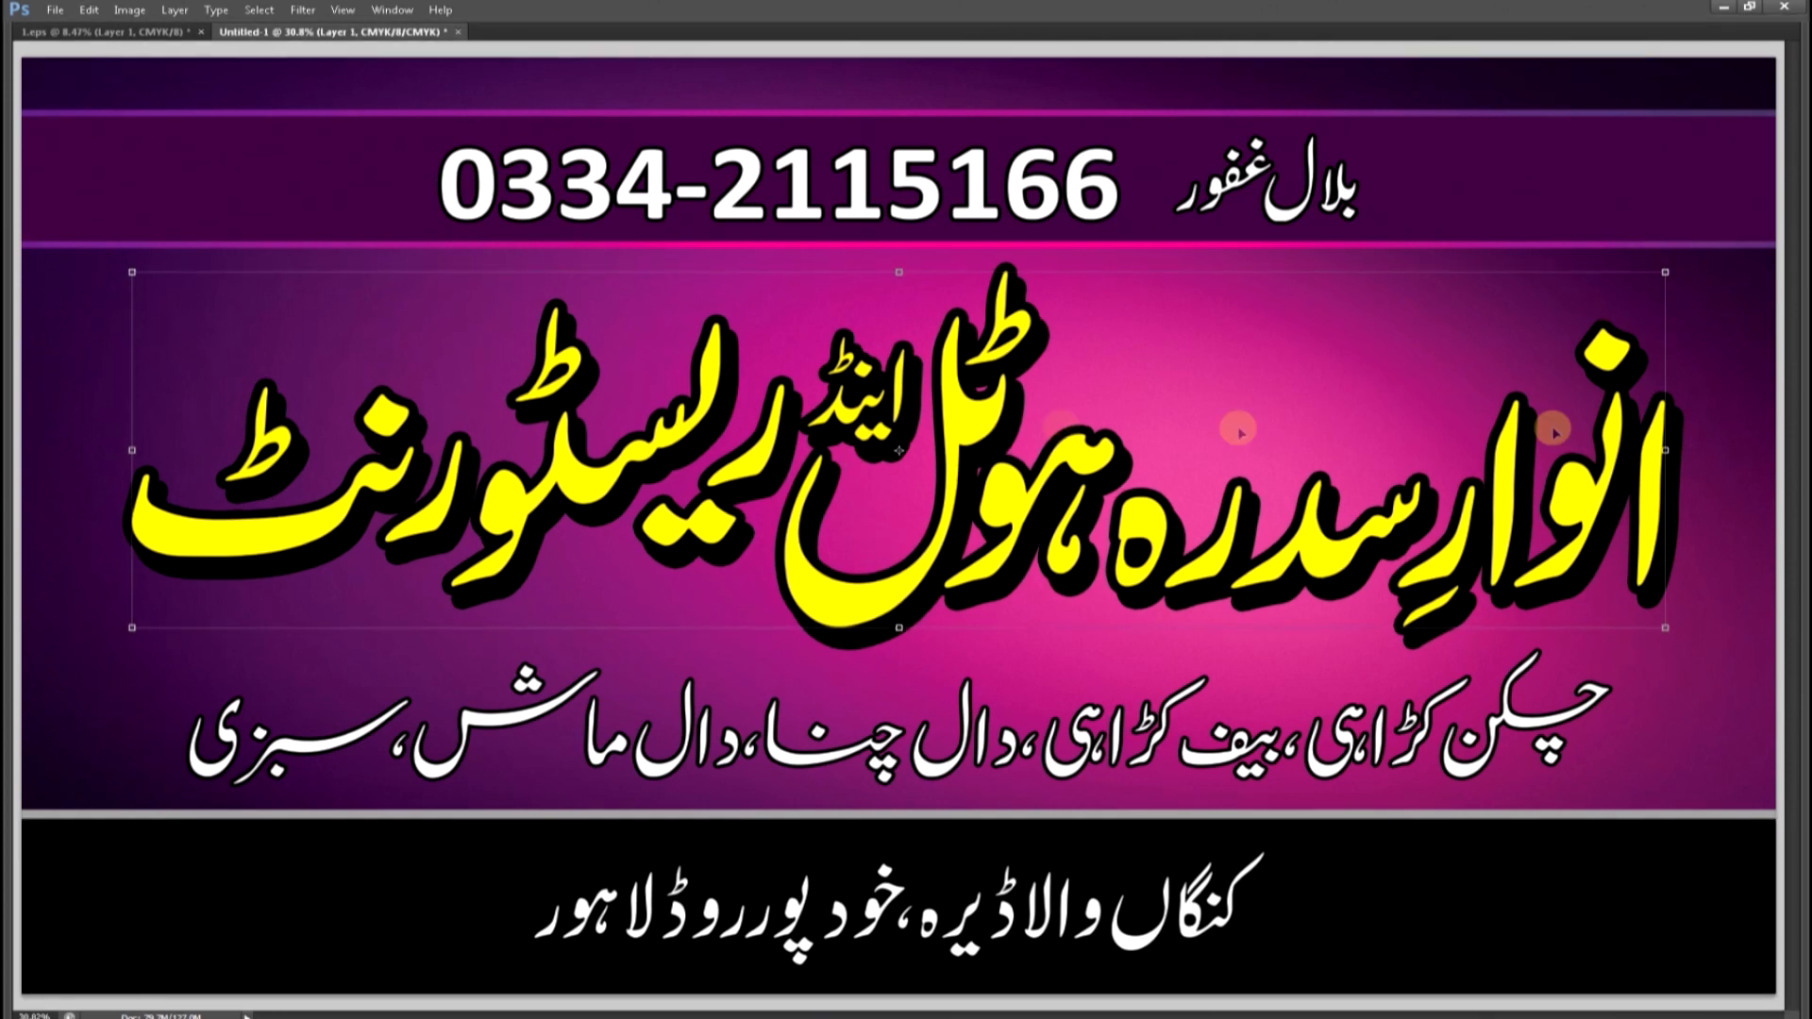
click(1663, 271)
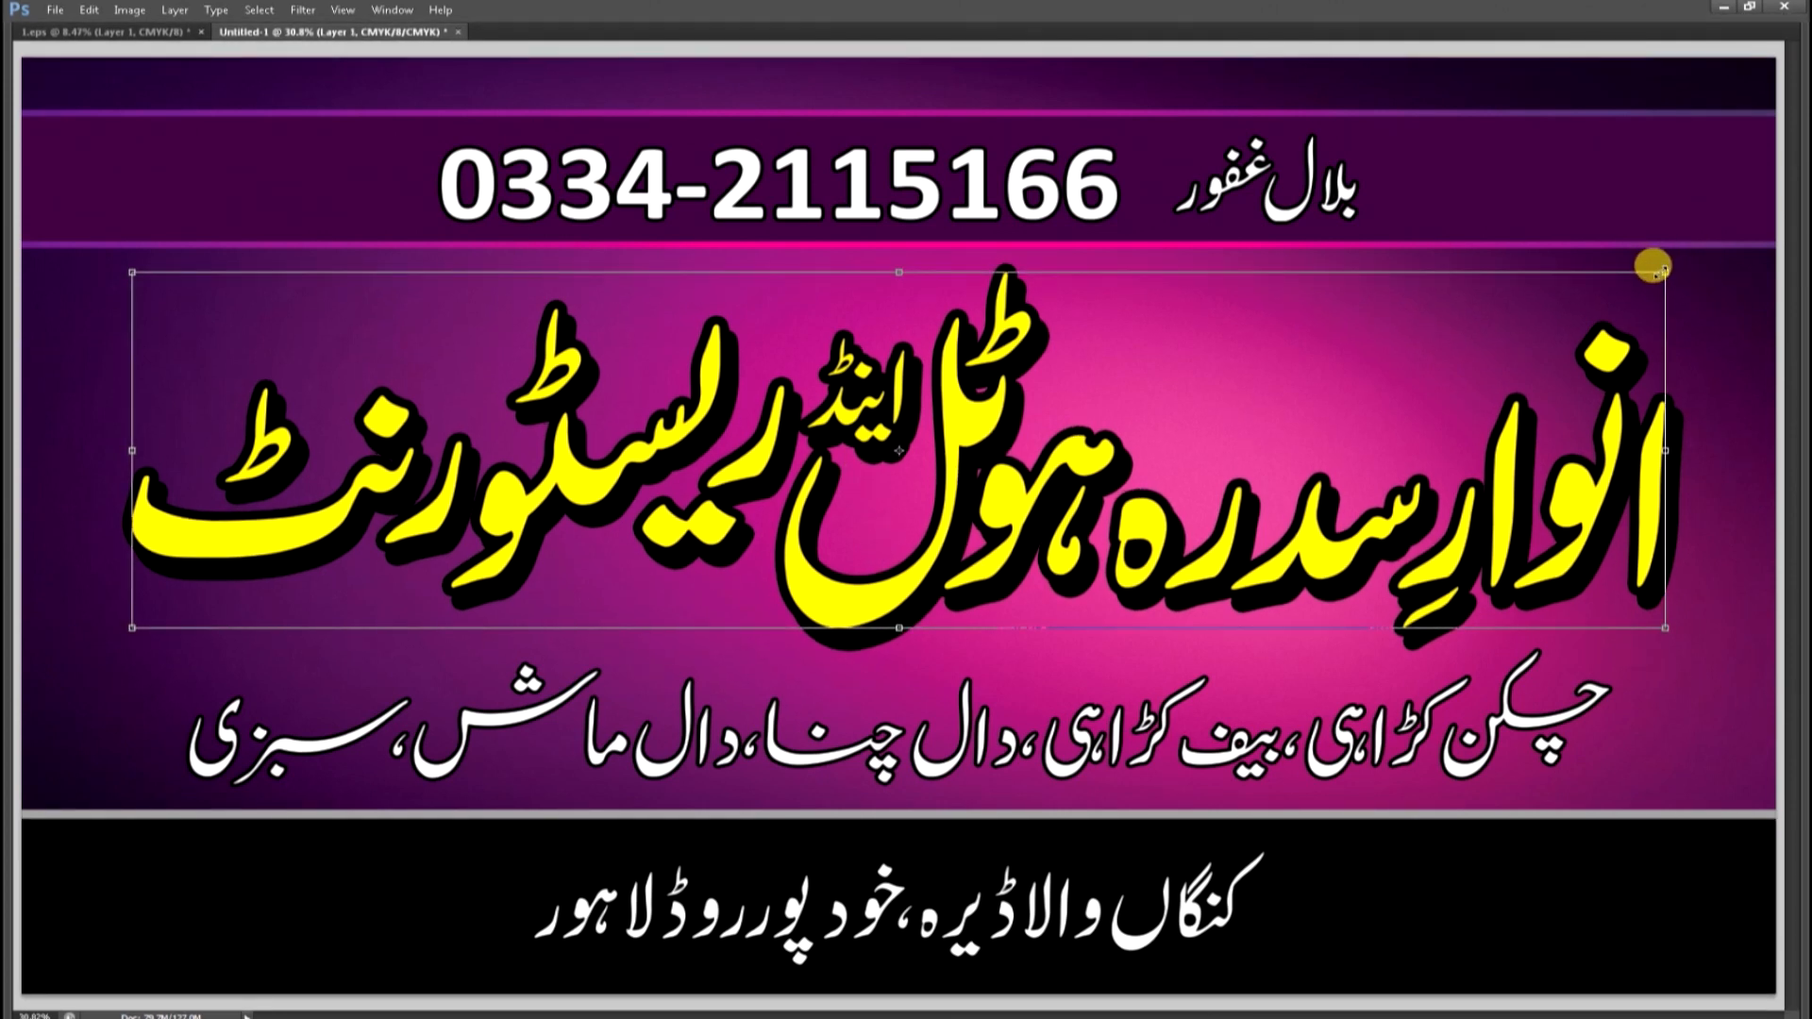
drag(1662, 272, 1654, 276)
key(Return)
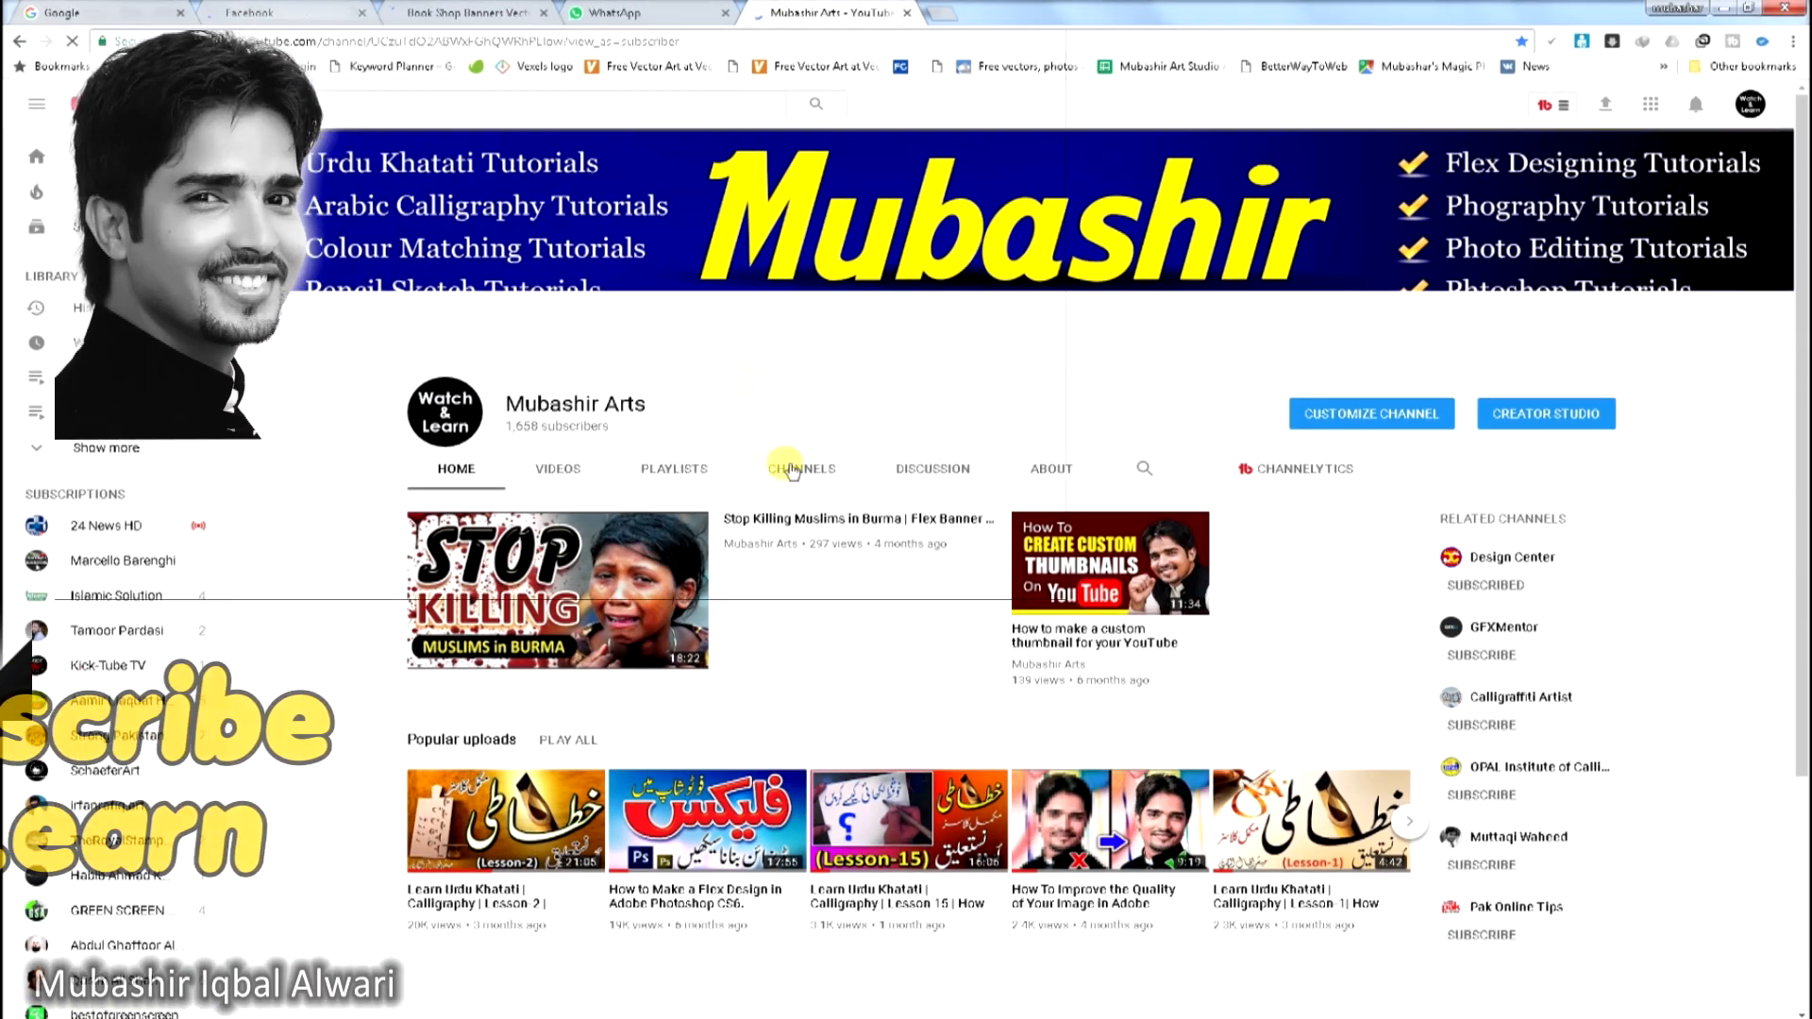
scroll(797, 769, down, 1)
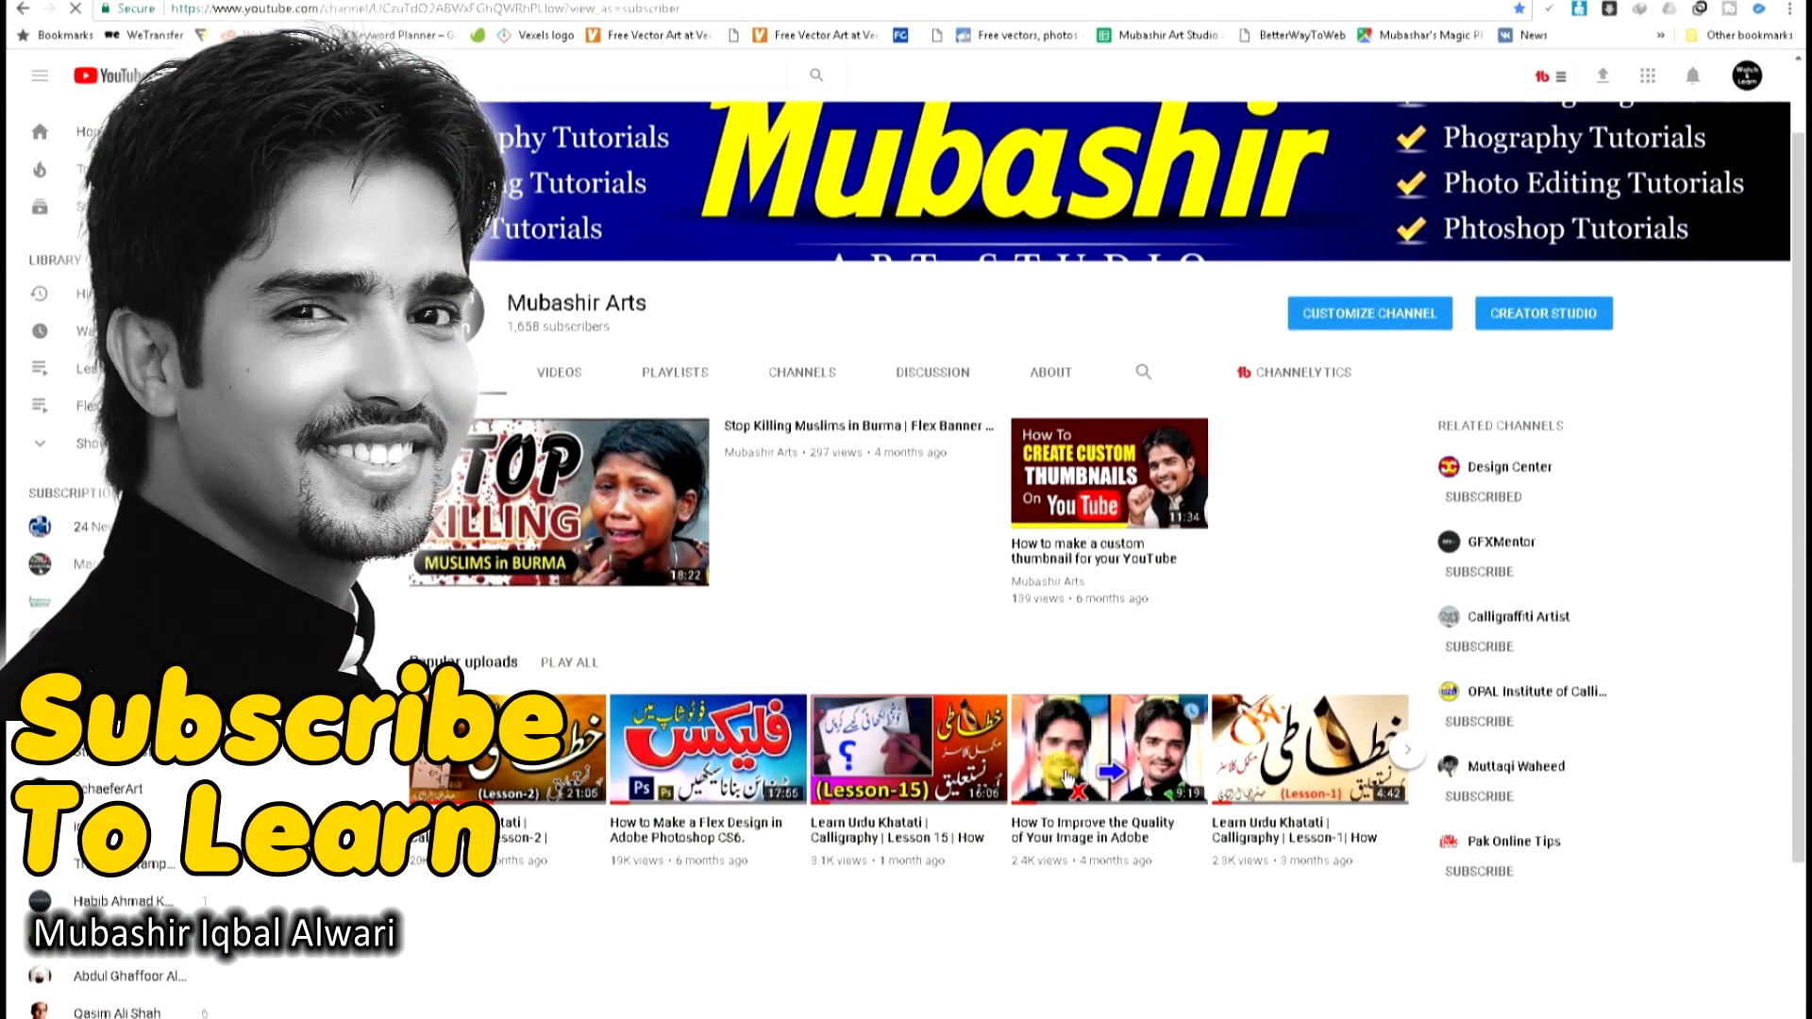
scroll(1067, 779, up, 1)
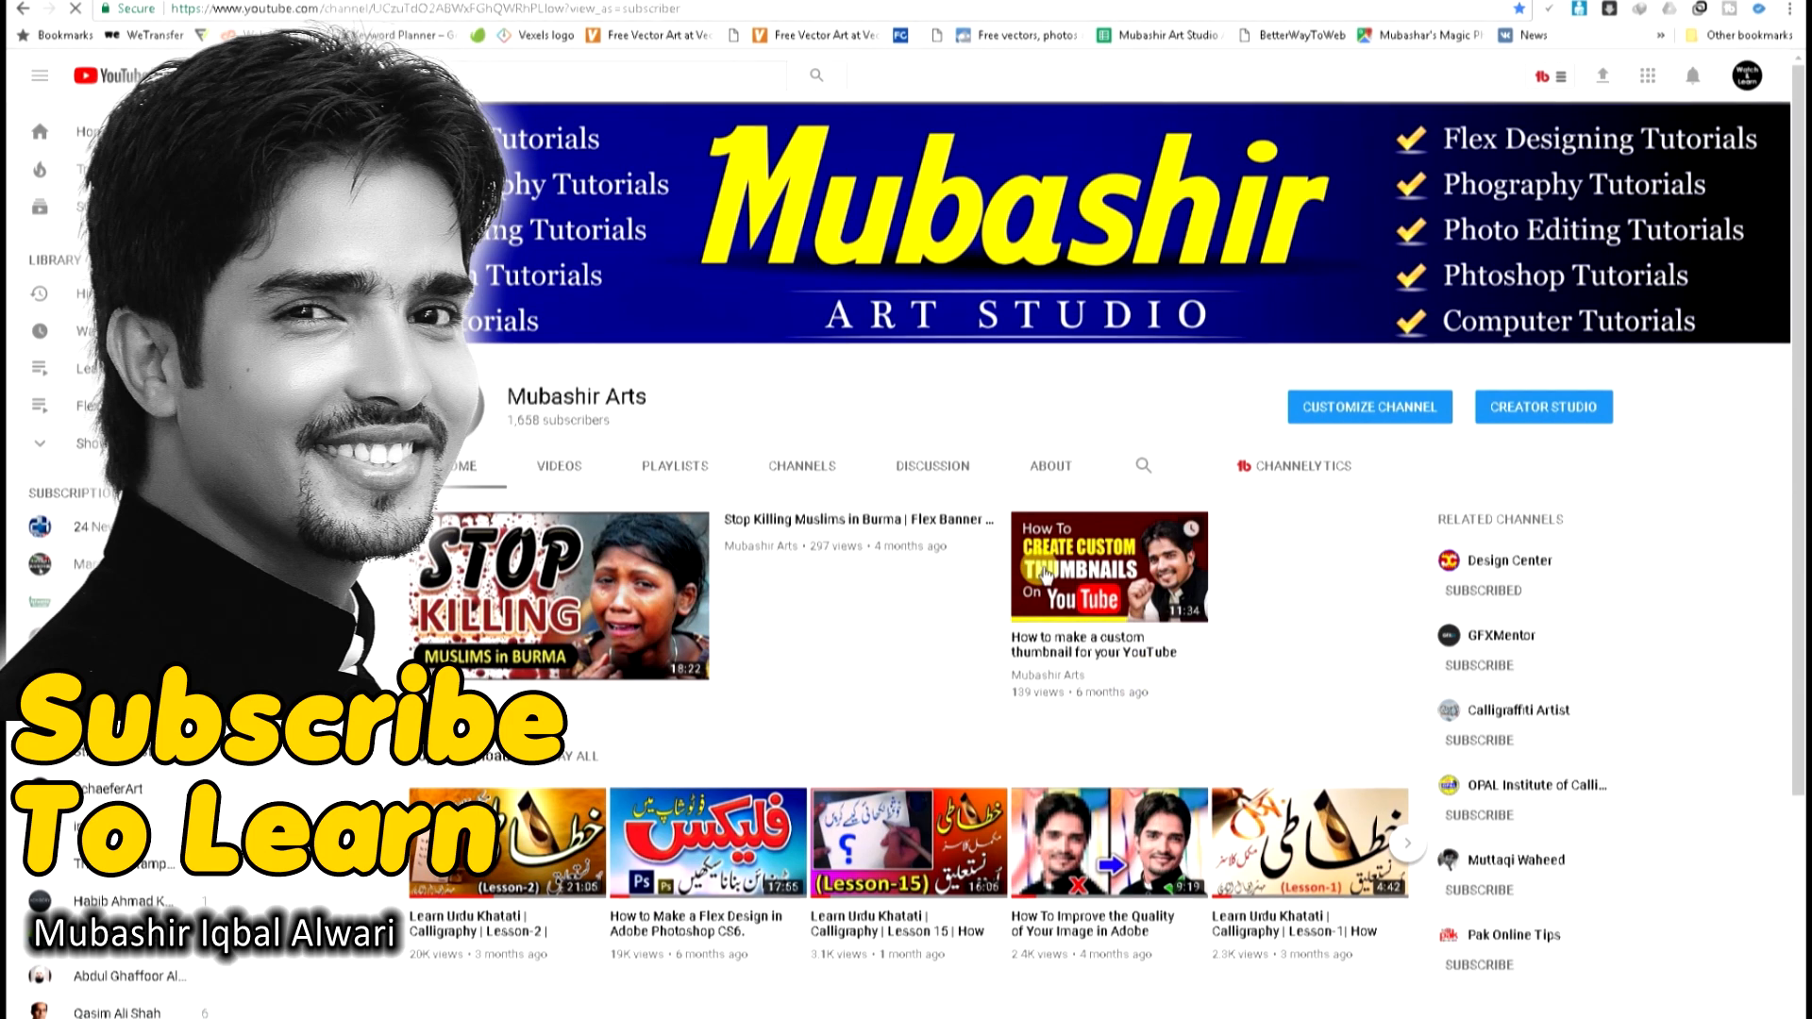